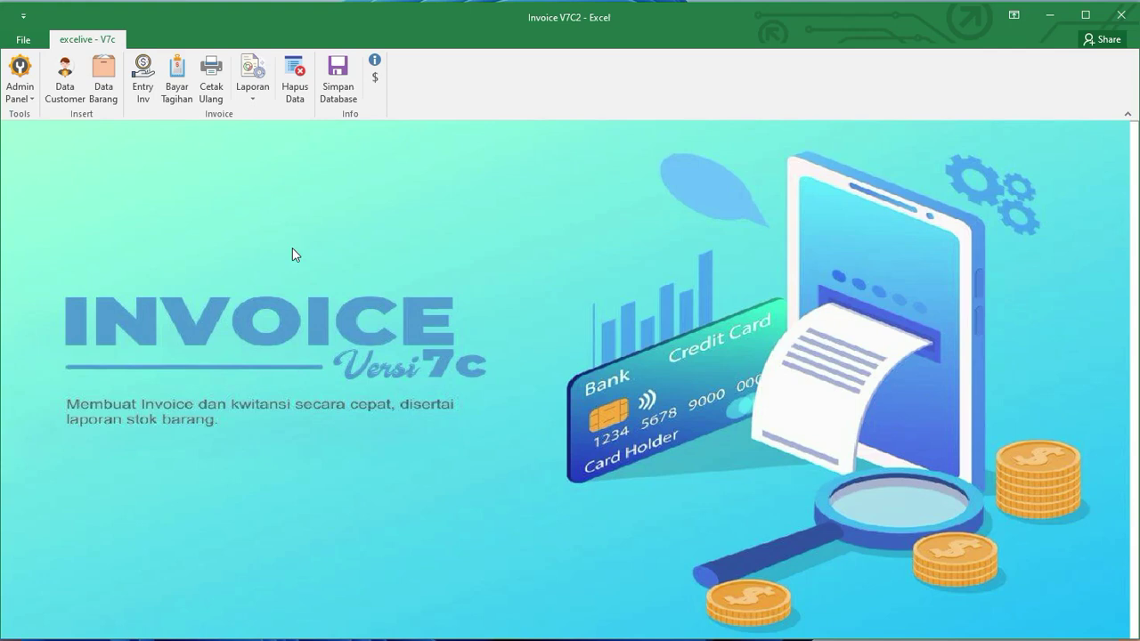
# Step: Look over the invoice theme options in the admin settings and preview the current invoice design
pyautogui.click(29, 102)
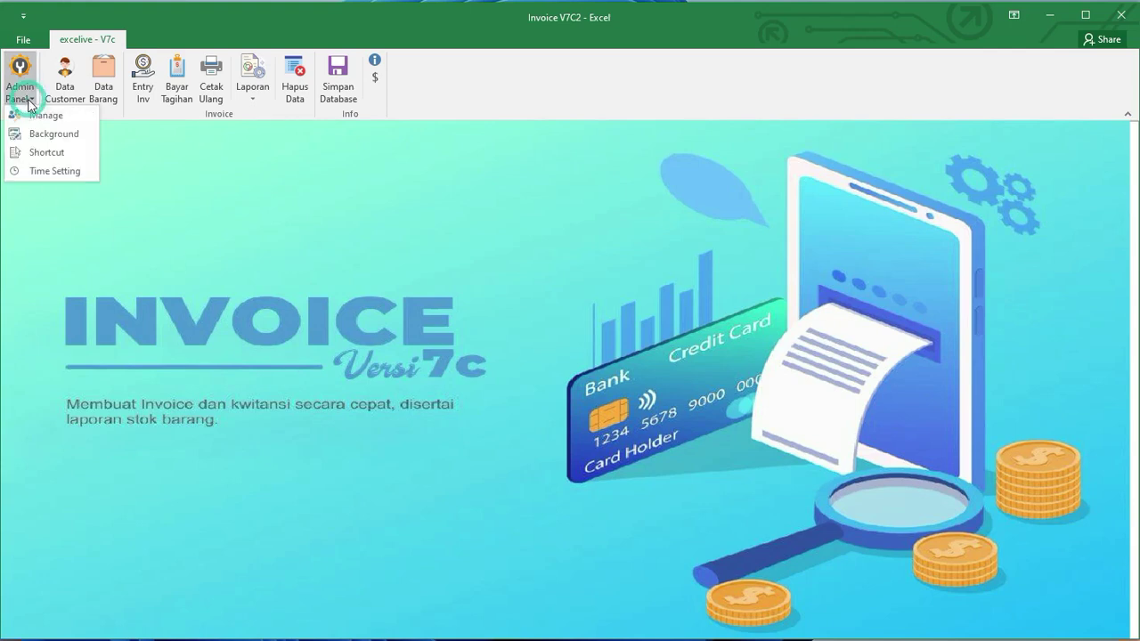
pyautogui.click(82, 117)
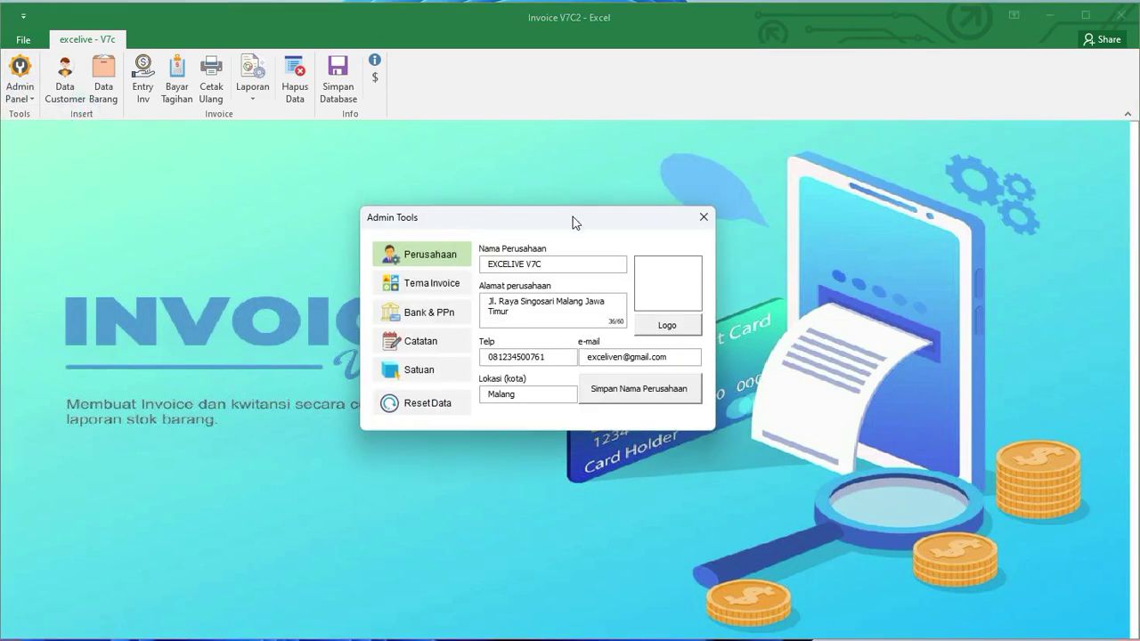
pyautogui.moveTo(573, 216); pyautogui.dragTo(546, 202)
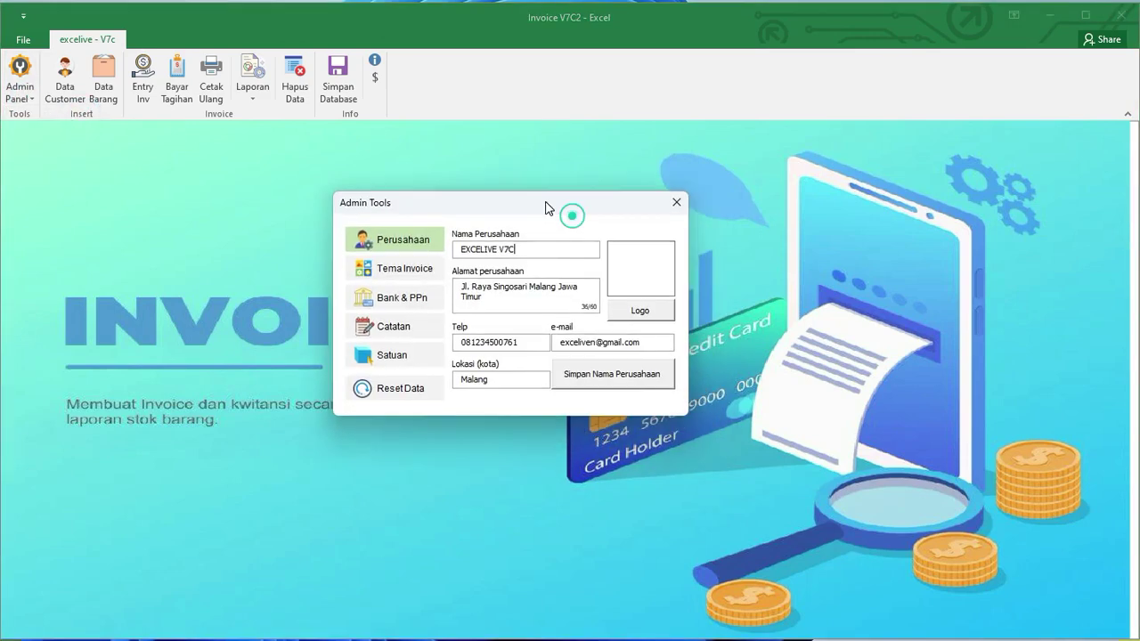
pyautogui.click(422, 273)
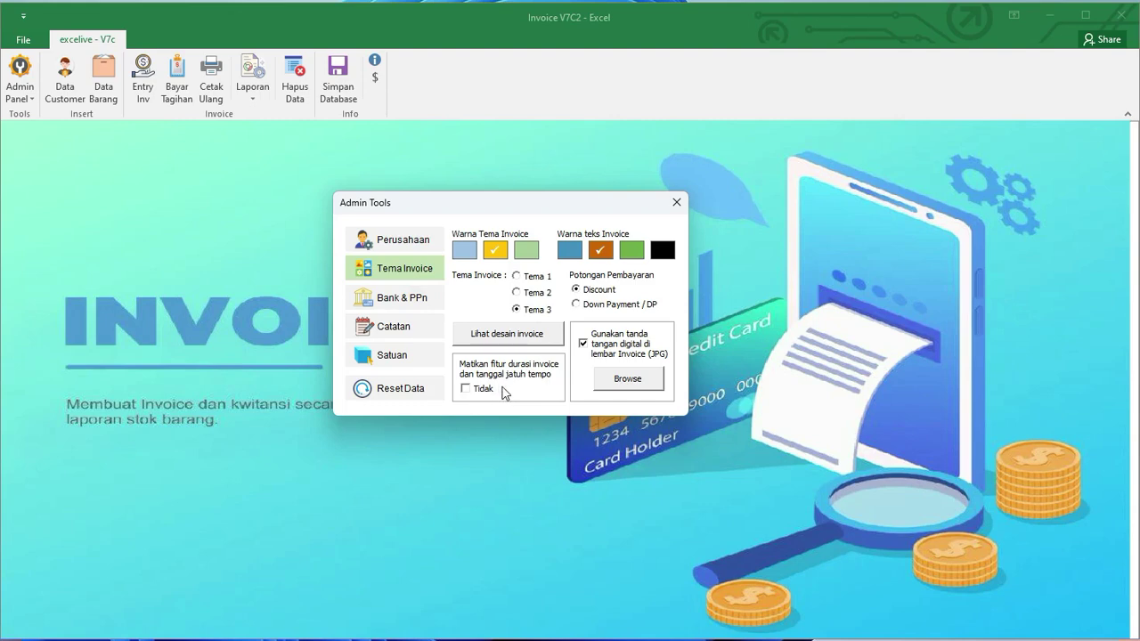
pyautogui.click(469, 395)
pyautogui.click(482, 392)
pyautogui.click(539, 333)
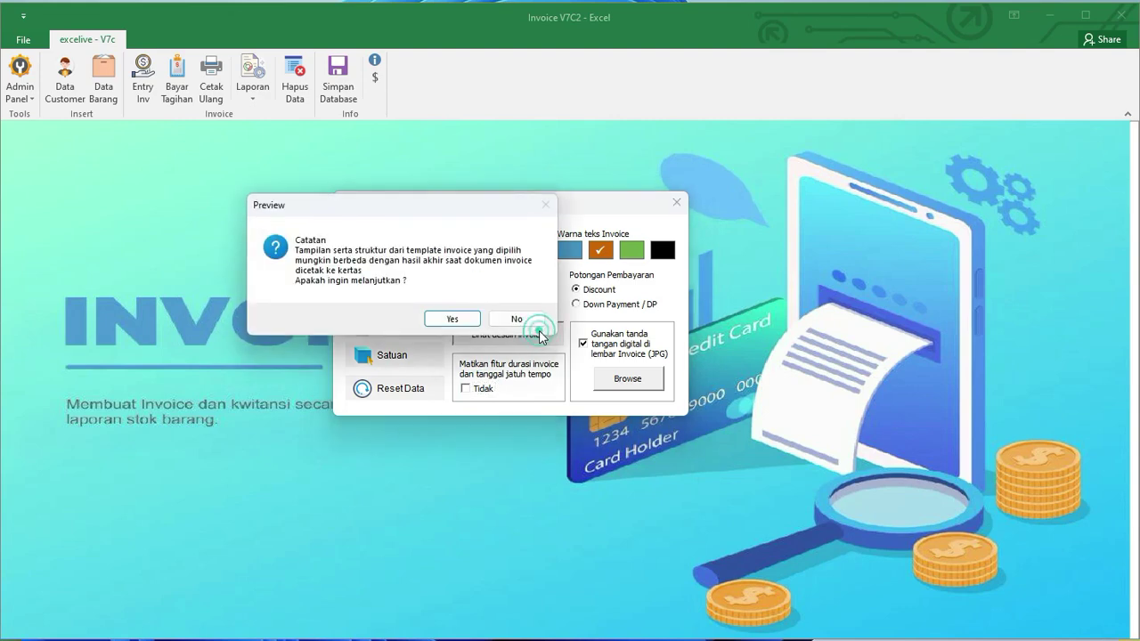
pyautogui.click(452, 318)
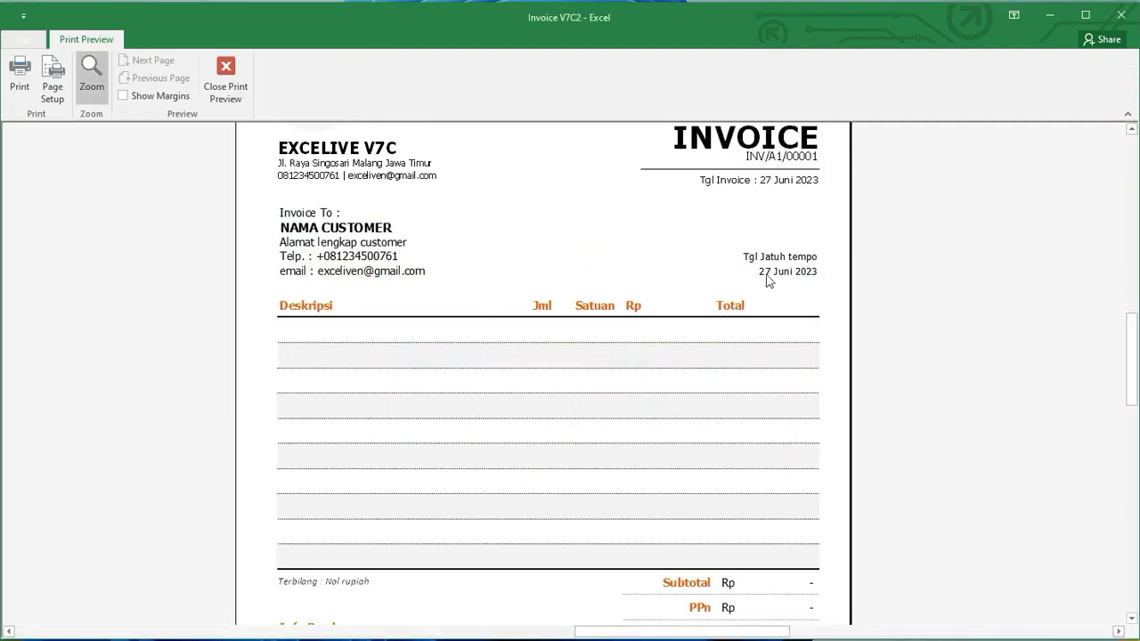
pyautogui.click(225, 79)
# Step: Turn off the invoice duration and due date feature in the Tema Invoice settings
pyautogui.click(25, 98)
pyautogui.click(40, 114)
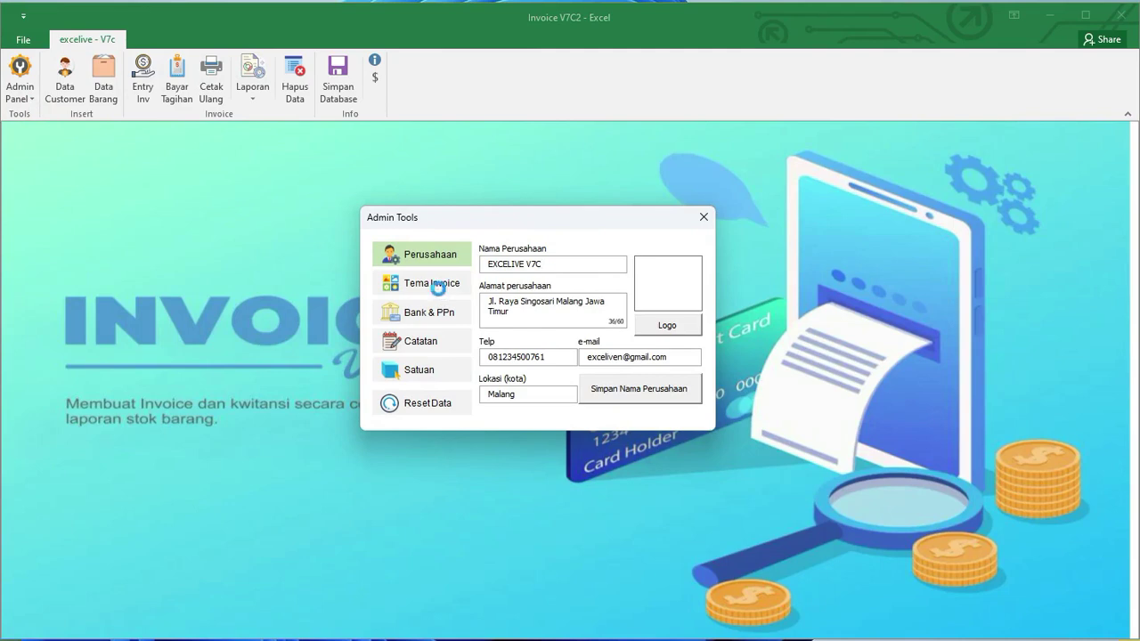
pyautogui.click(439, 290)
pyautogui.click(492, 403)
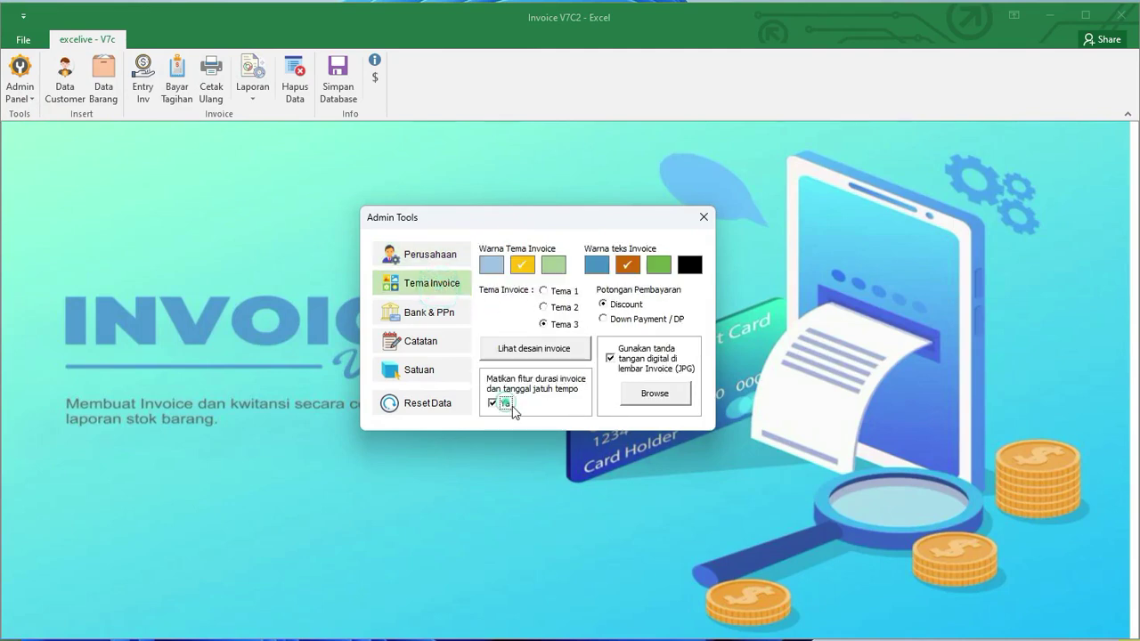
# Step: Preview the invoice design to check the due date area, and close the preview
pyautogui.click(566, 356)
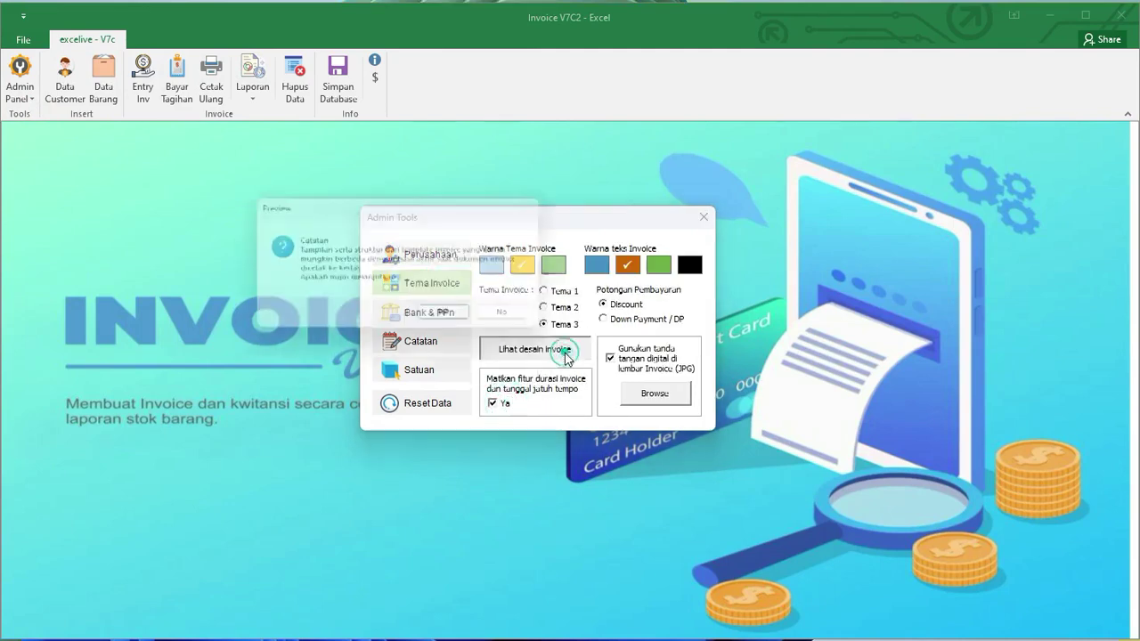
pyautogui.click(435, 318)
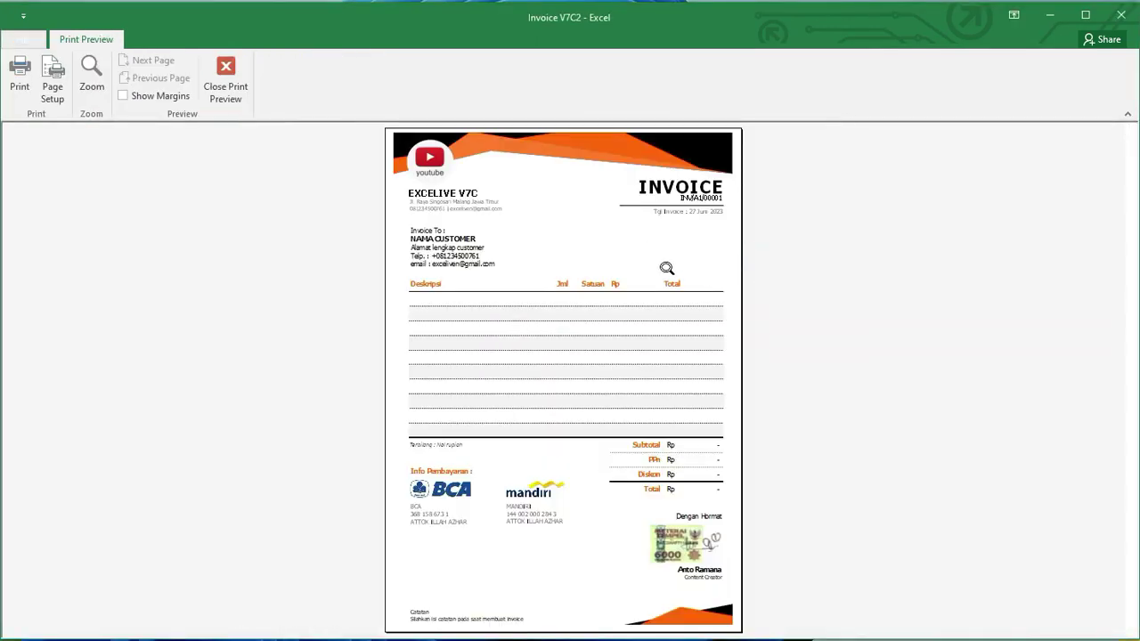
pyautogui.click(226, 80)
# Step: Recheck the duration and due date option in the Tema Invoice settings and close Admin Tools
pyautogui.click(36, 100)
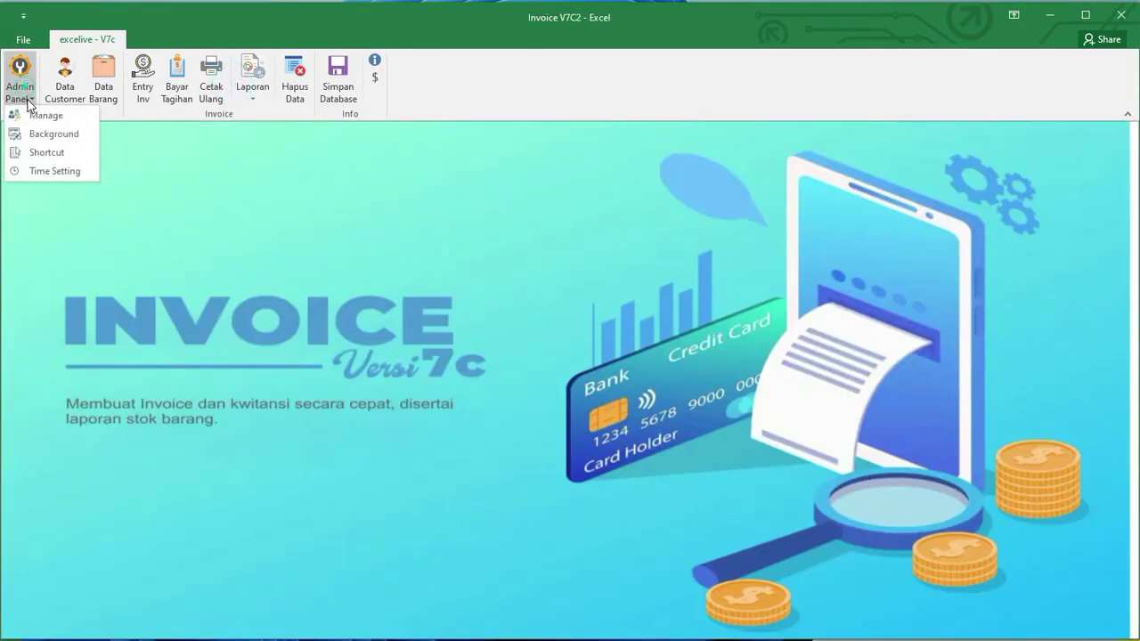
pyautogui.click(39, 112)
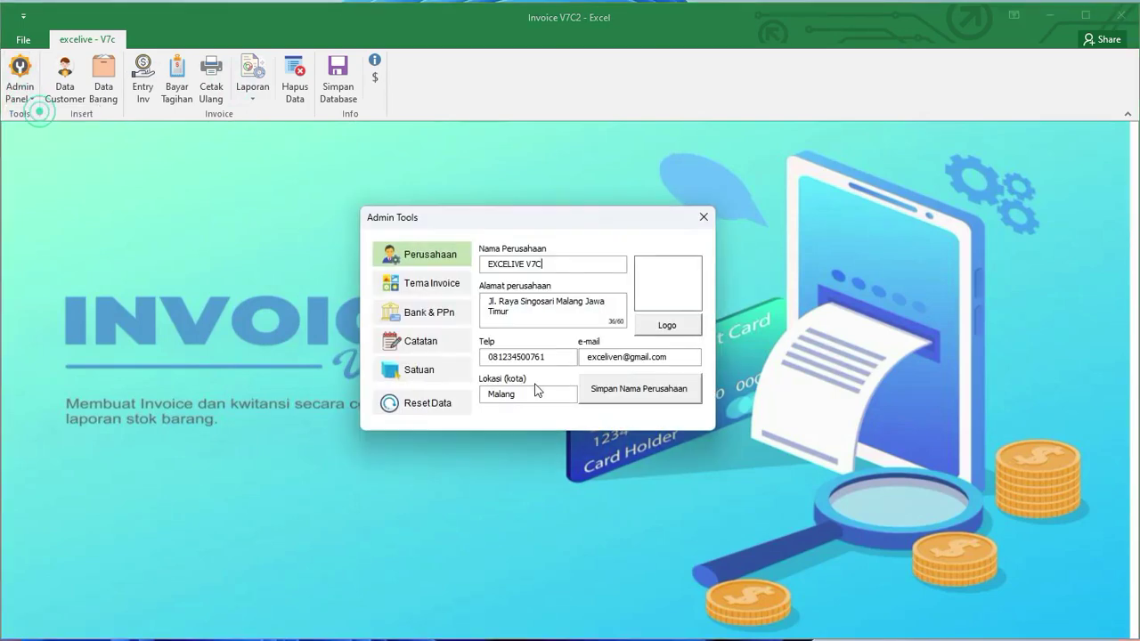
pyautogui.click(433, 285)
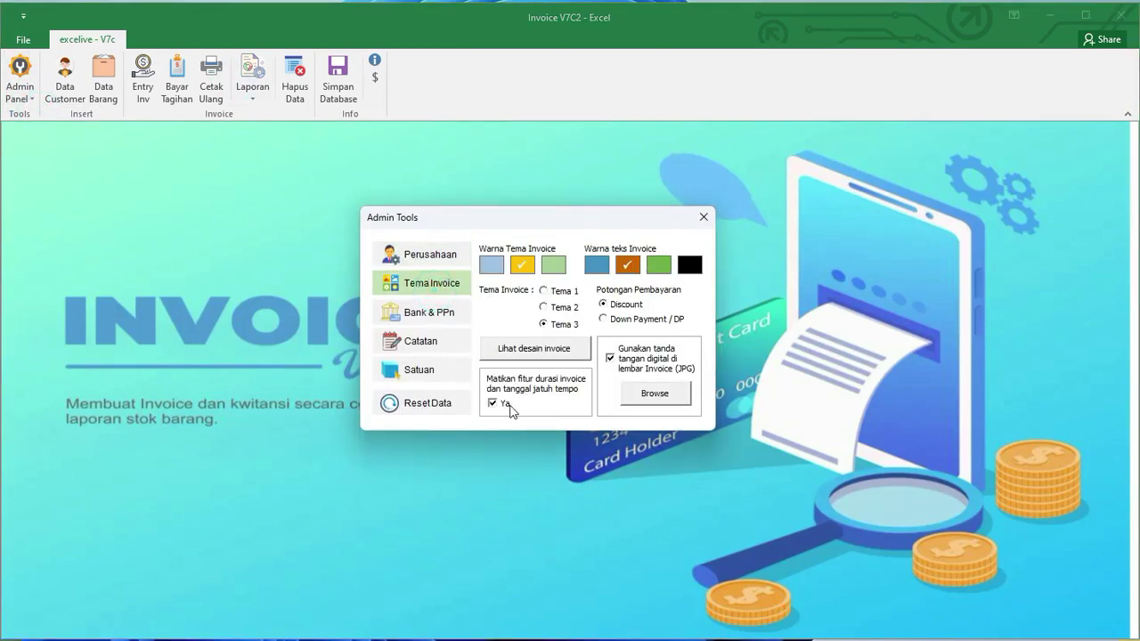
pyautogui.click(703, 217)
# Step: Check the Durasi field in a new invoice entry for an existing member customer, and close the form without saving
pyautogui.click(143, 89)
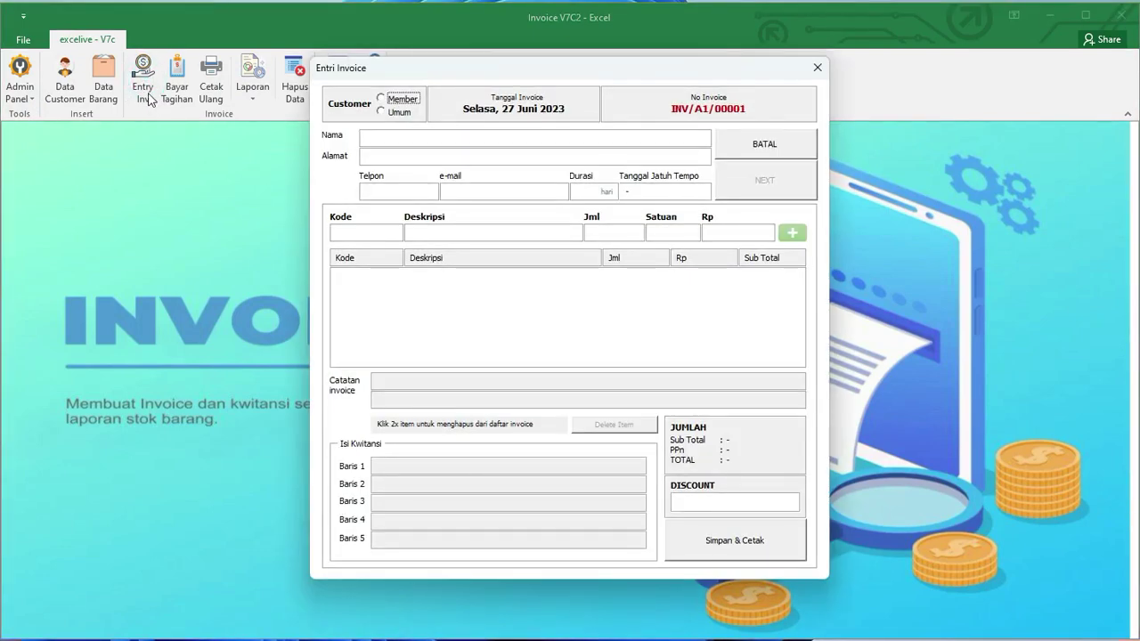
pyautogui.click(399, 105)
pyautogui.doubleClick(492, 215)
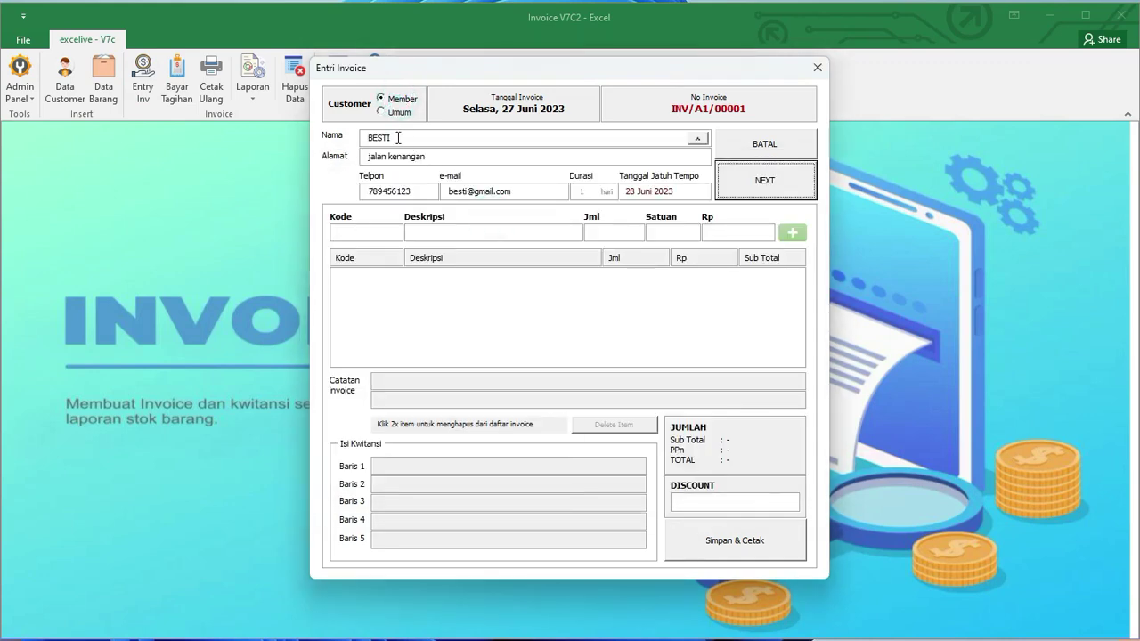
pyautogui.click(592, 194)
pyautogui.click(817, 68)
# Step: Enable PPn in the Bank & PPn settings and change its label name to Pajak
pyautogui.click(22, 93)
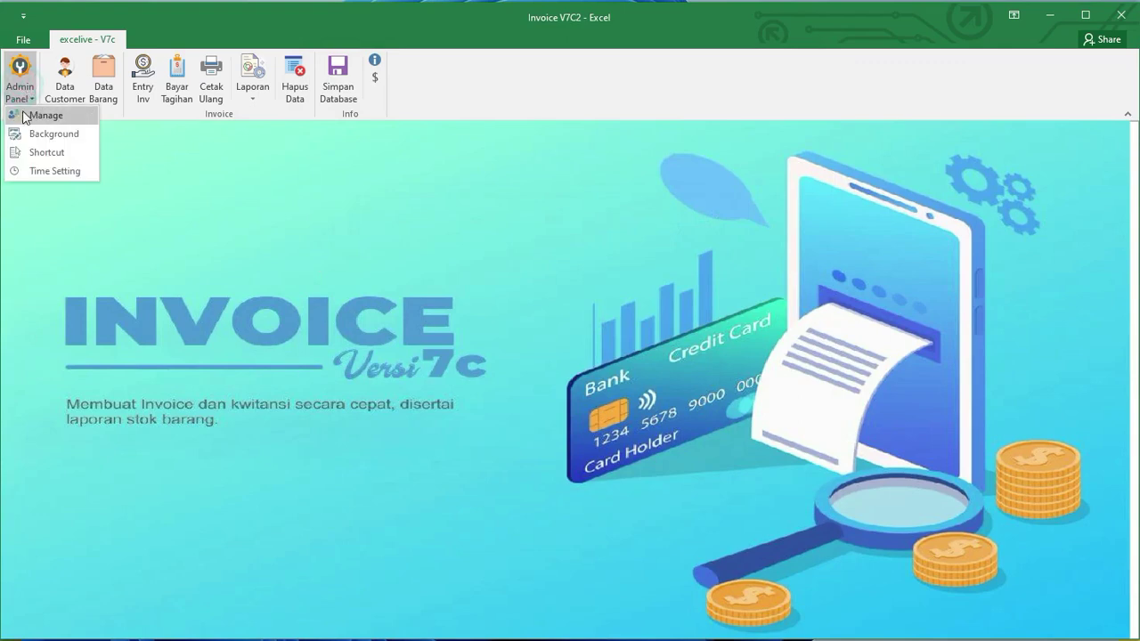
pyautogui.click(27, 116)
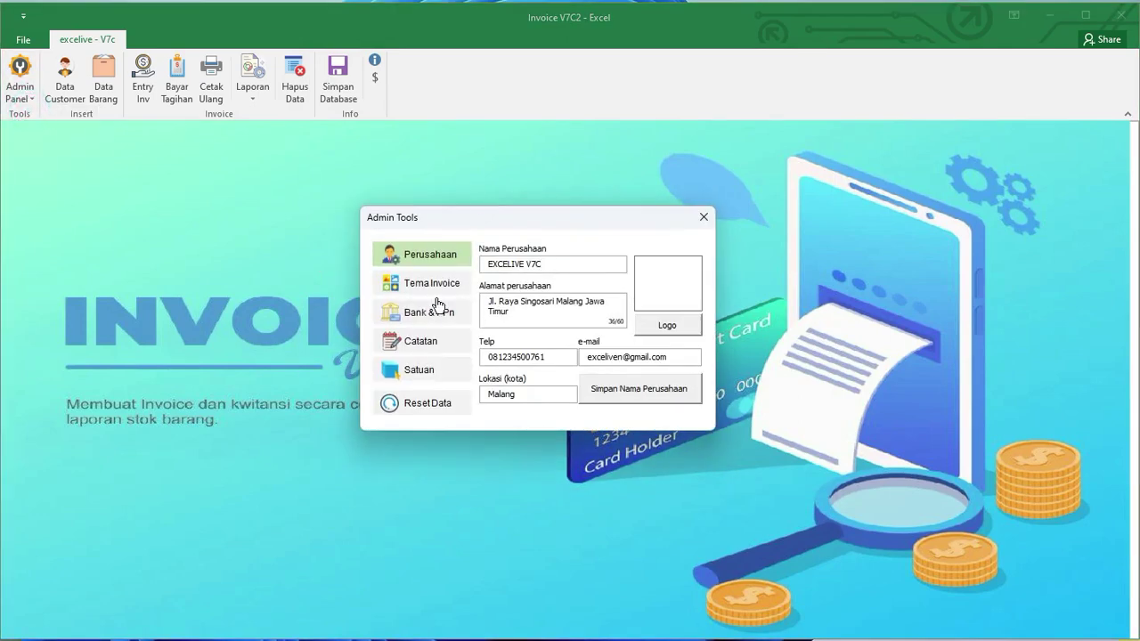
pyautogui.click(437, 323)
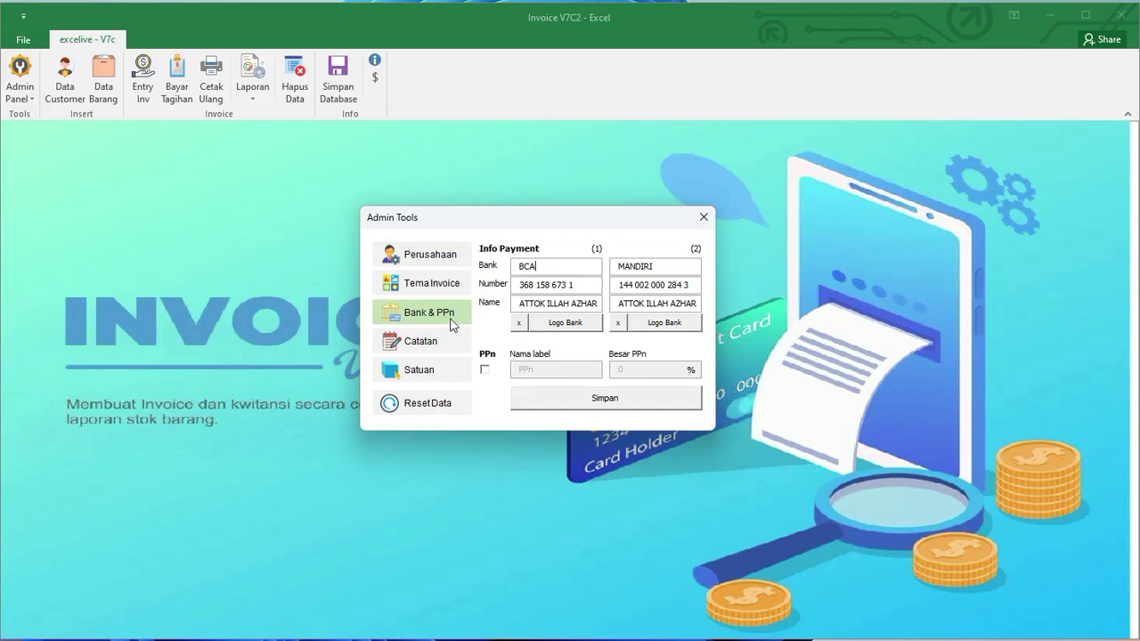
pyautogui.click(485, 370)
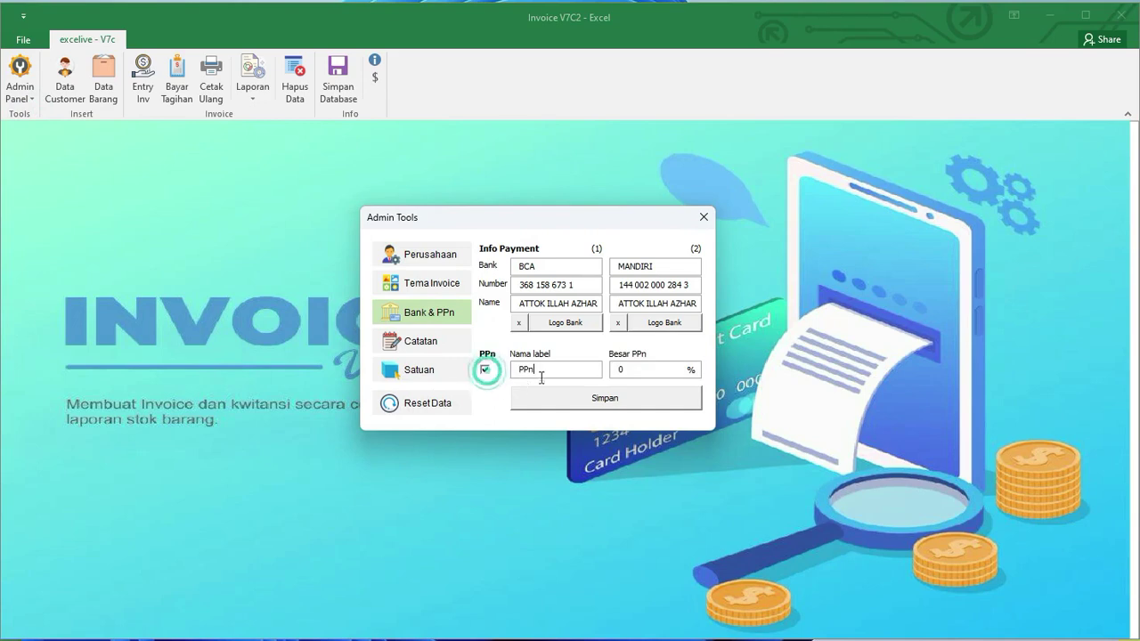
pyautogui.doubleClick(525, 371)
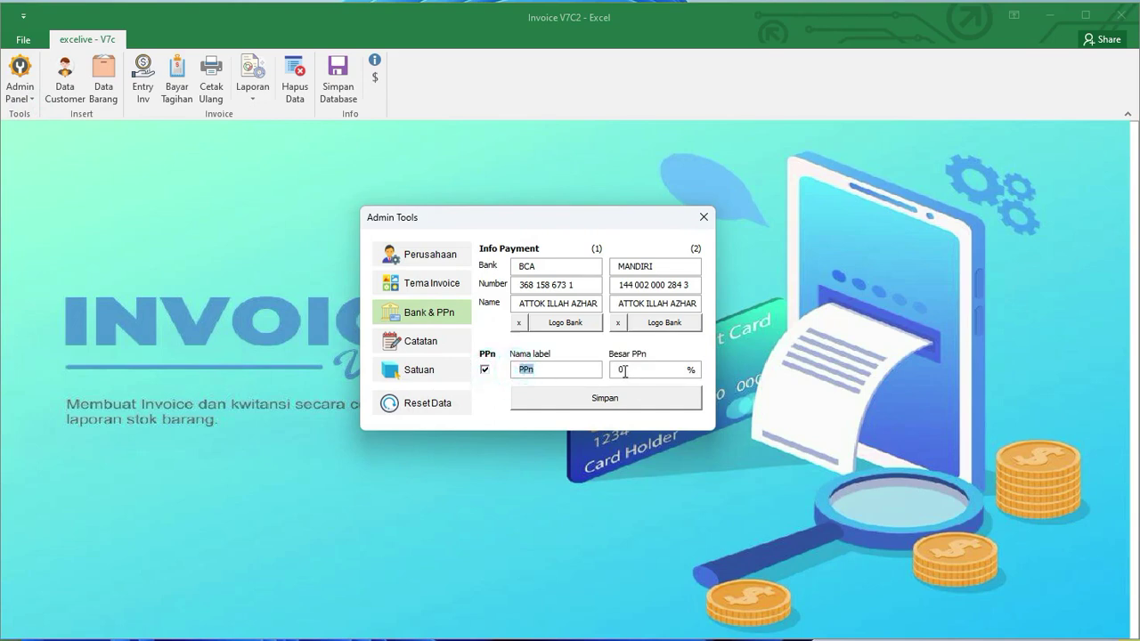
pyautogui.doubleClick(516, 370)
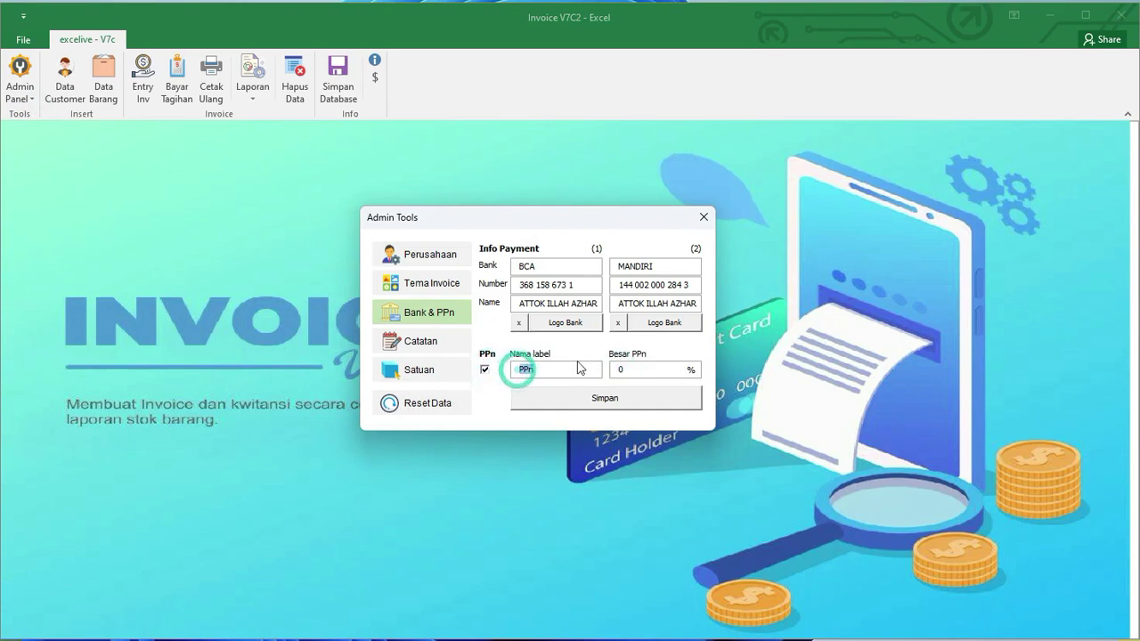
pyautogui.write('Pajak')
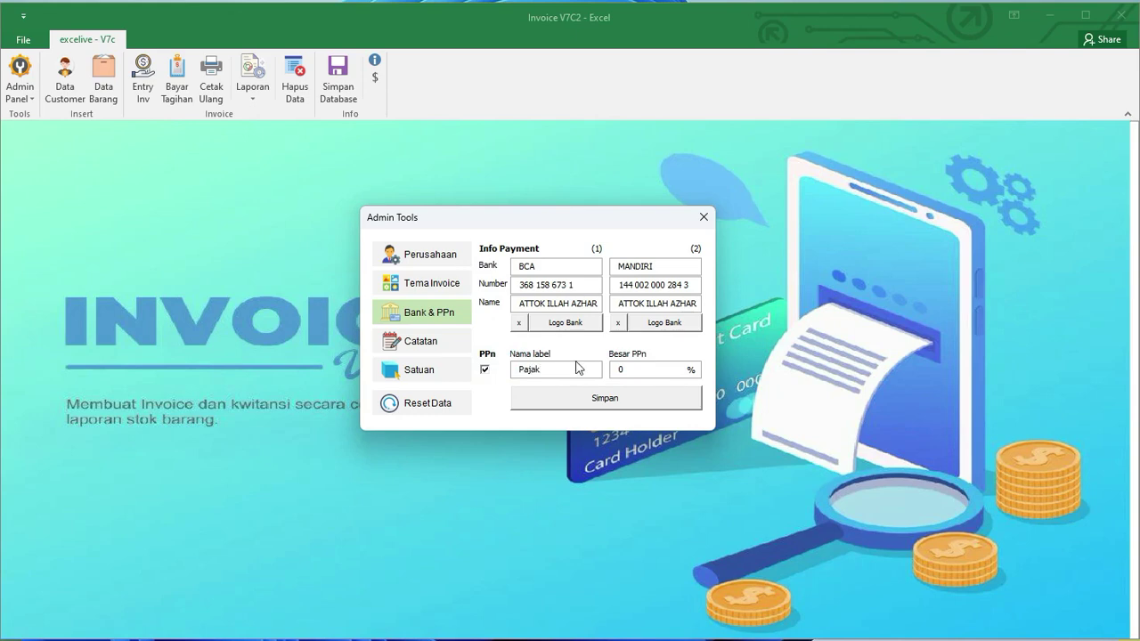
# Step: Set the PPn rate to 20%, save the Bank & PPn settings and close Admin Tools
pyautogui.doubleClick(613, 370)
pyautogui.write('20')
pyautogui.click(682, 404)
pyautogui.click(704, 216)
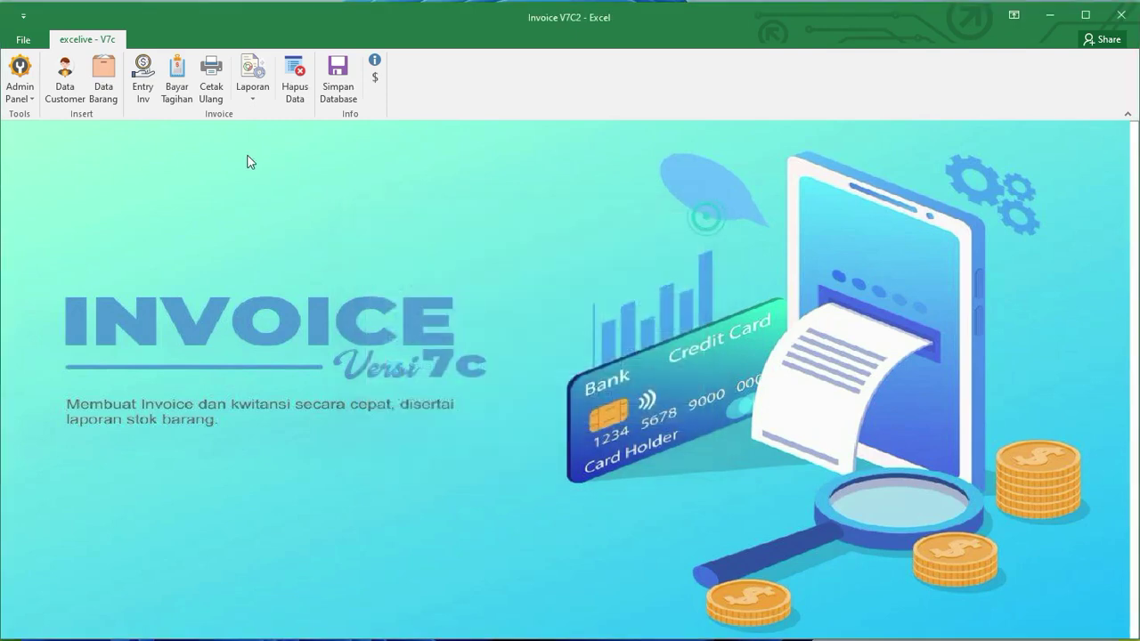
# Step: Check the tax label in a blank invoice entry form and in the invoice design preview
pyautogui.click(145, 90)
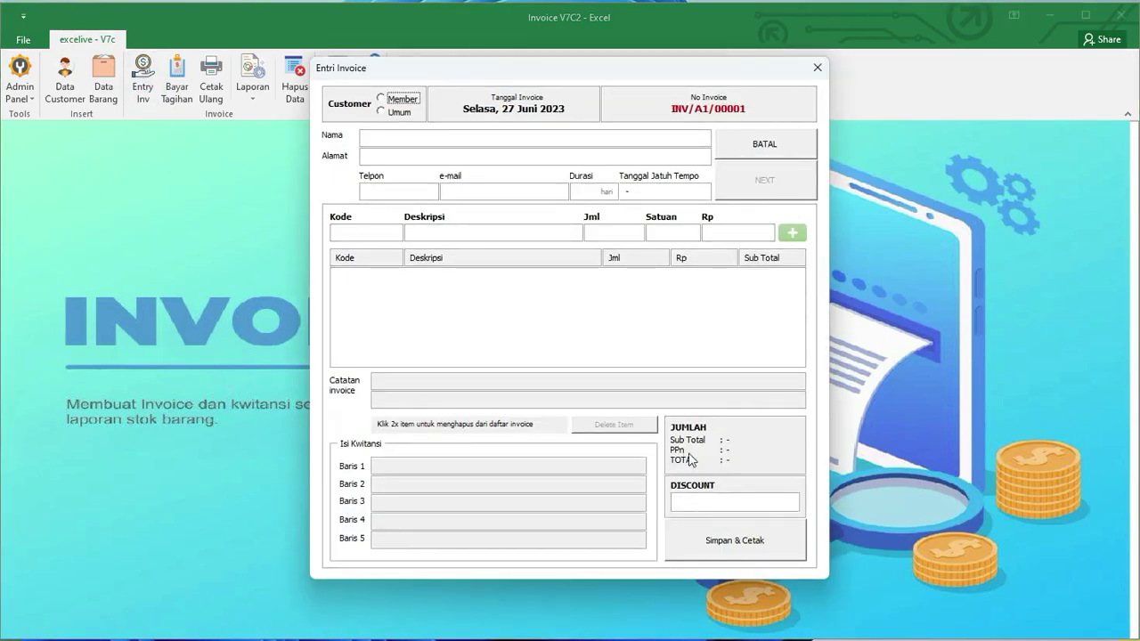
pyautogui.click(817, 67)
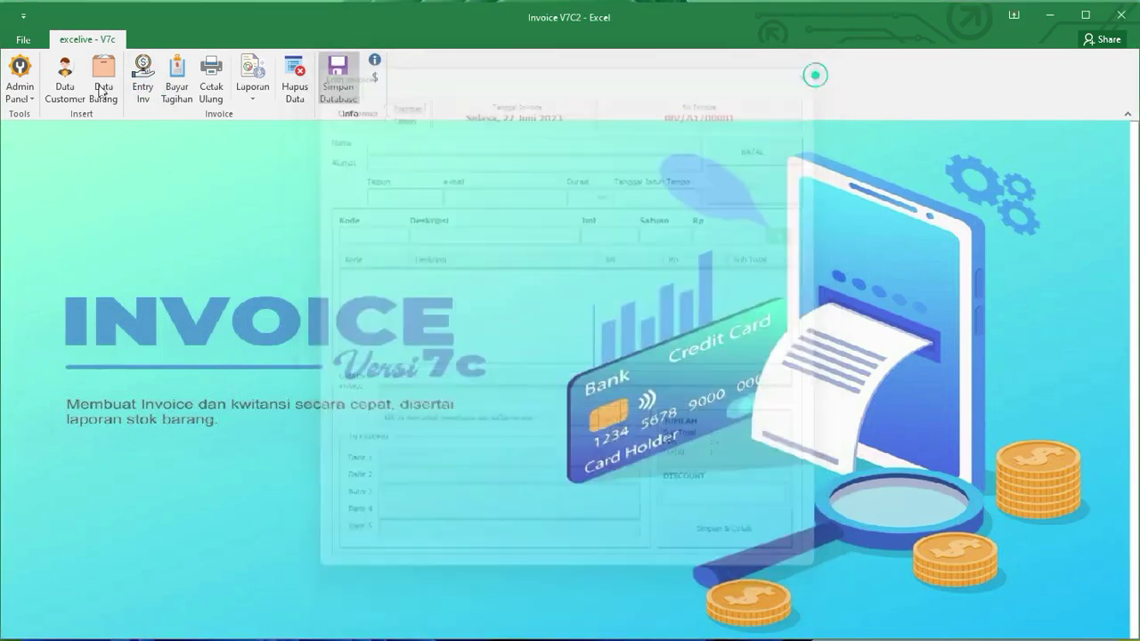
pyautogui.click(21, 99)
pyautogui.click(36, 114)
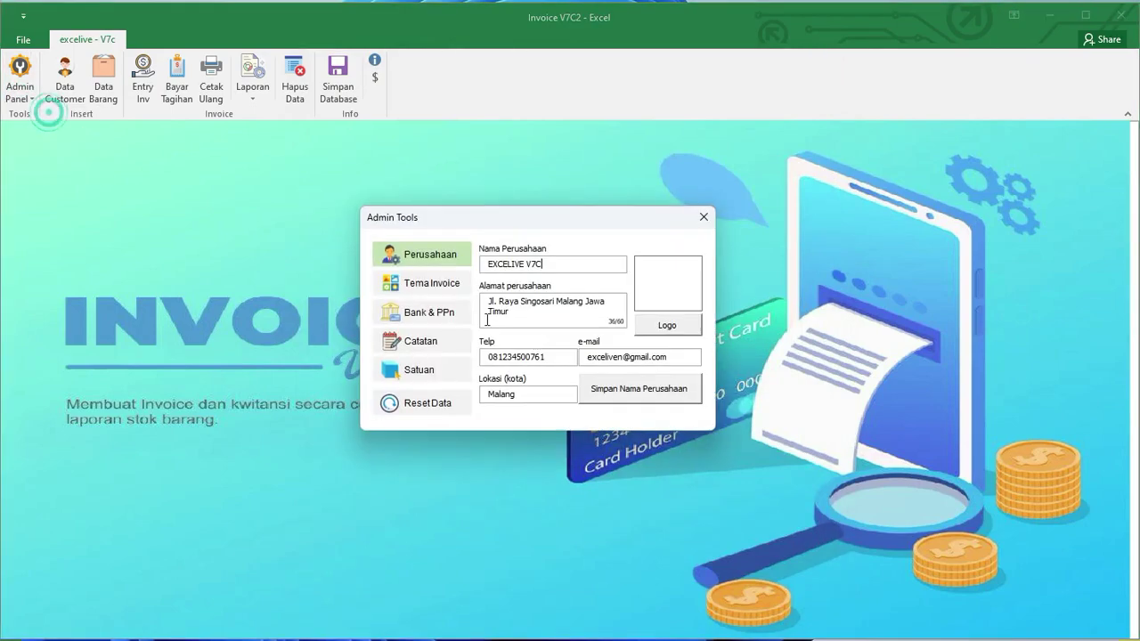
pyautogui.click(408, 284)
pyautogui.click(577, 358)
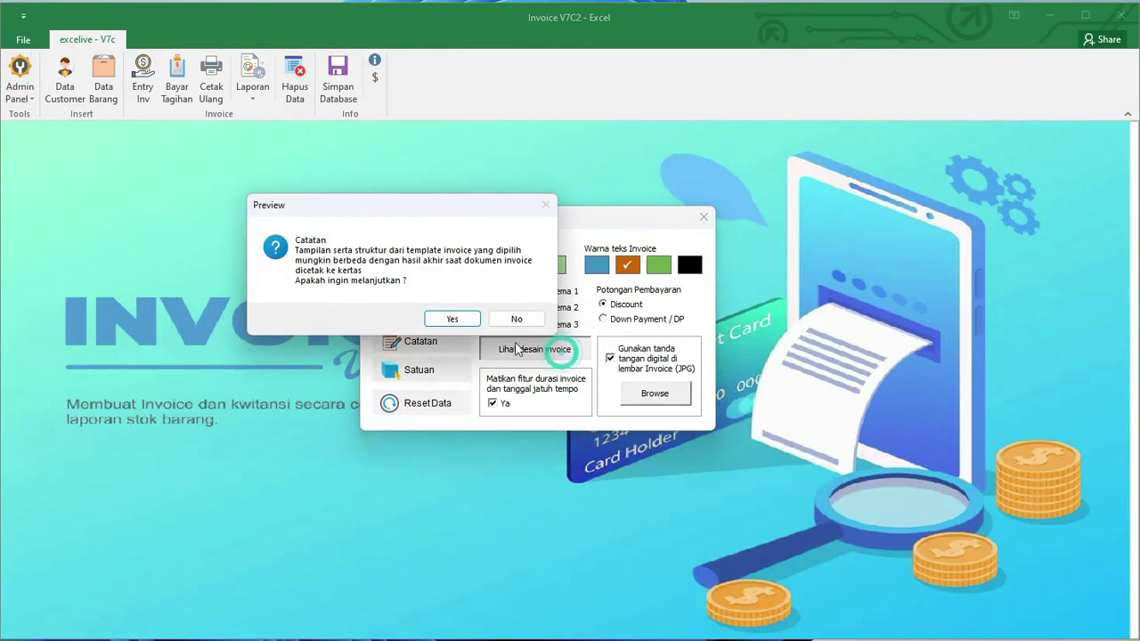
pyautogui.click(457, 319)
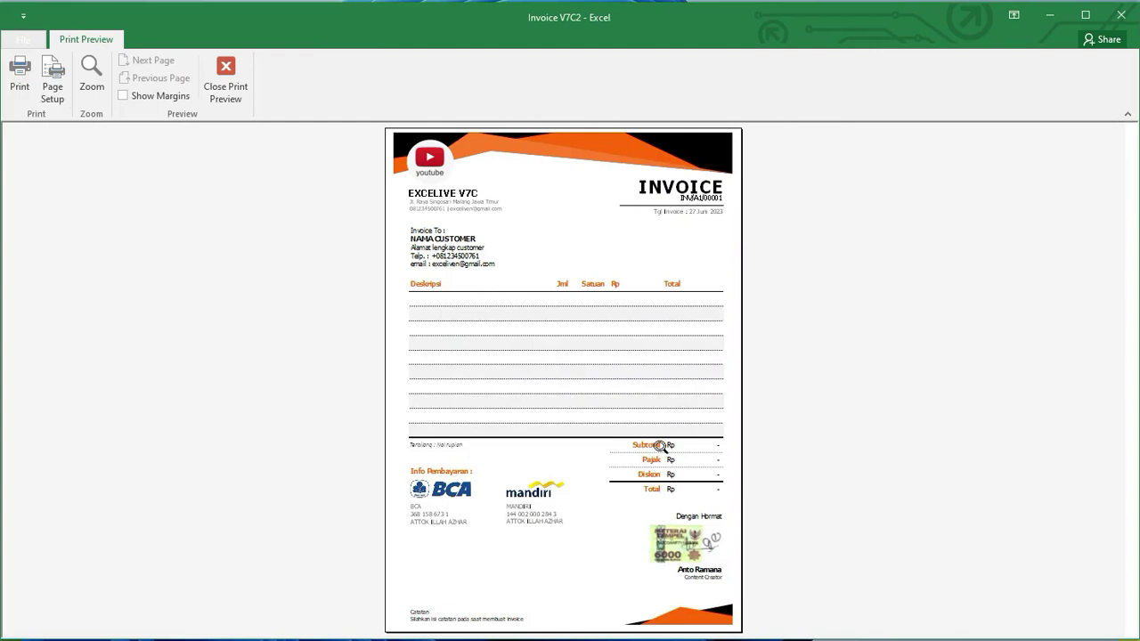
pyautogui.click(659, 480)
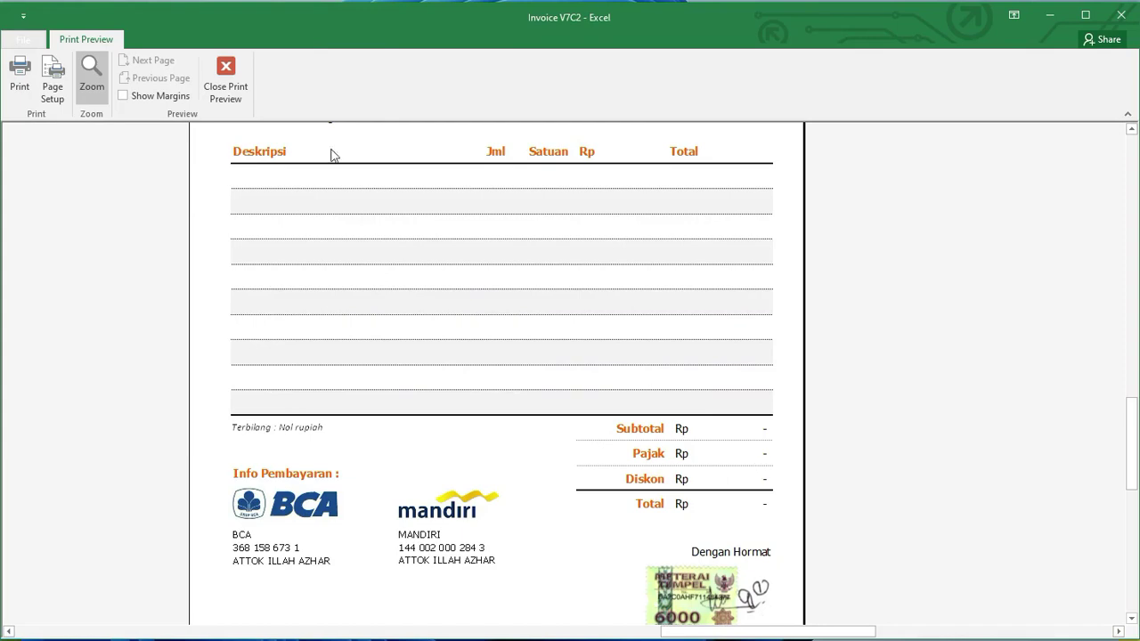
pyautogui.click(242, 80)
# Step: Reopen the Bank & PPn settings to review the saved tax label and rate
pyautogui.click(19, 93)
pyautogui.click(55, 112)
pyautogui.click(426, 312)
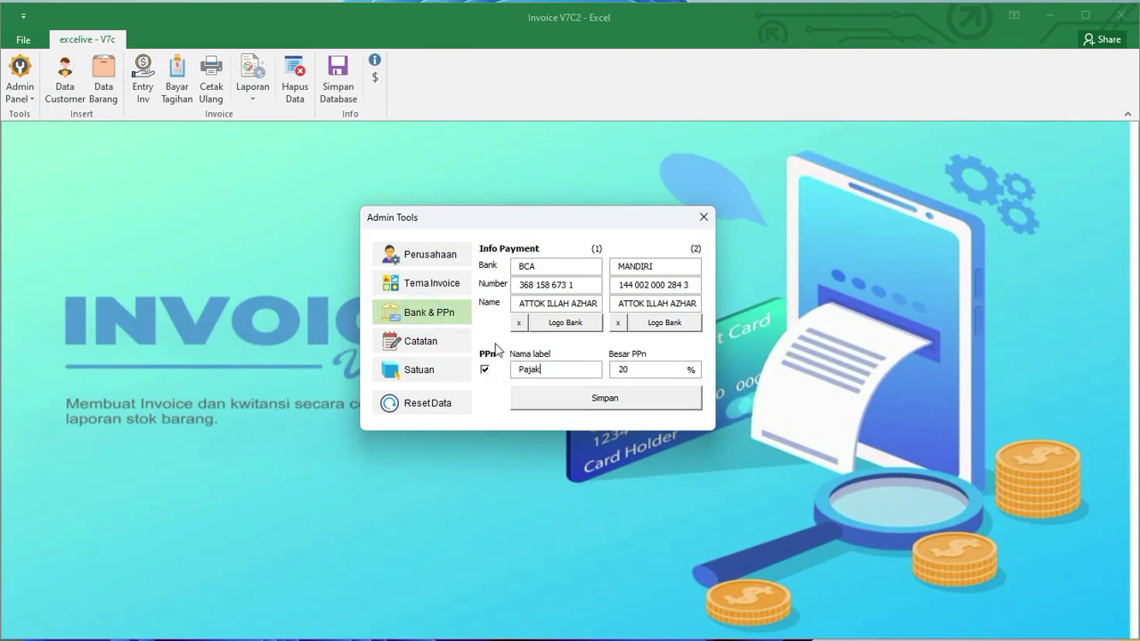
# Step: Review the Catatan settings and switch the Fungsi Terbilang display option off and on again
pyautogui.click(450, 341)
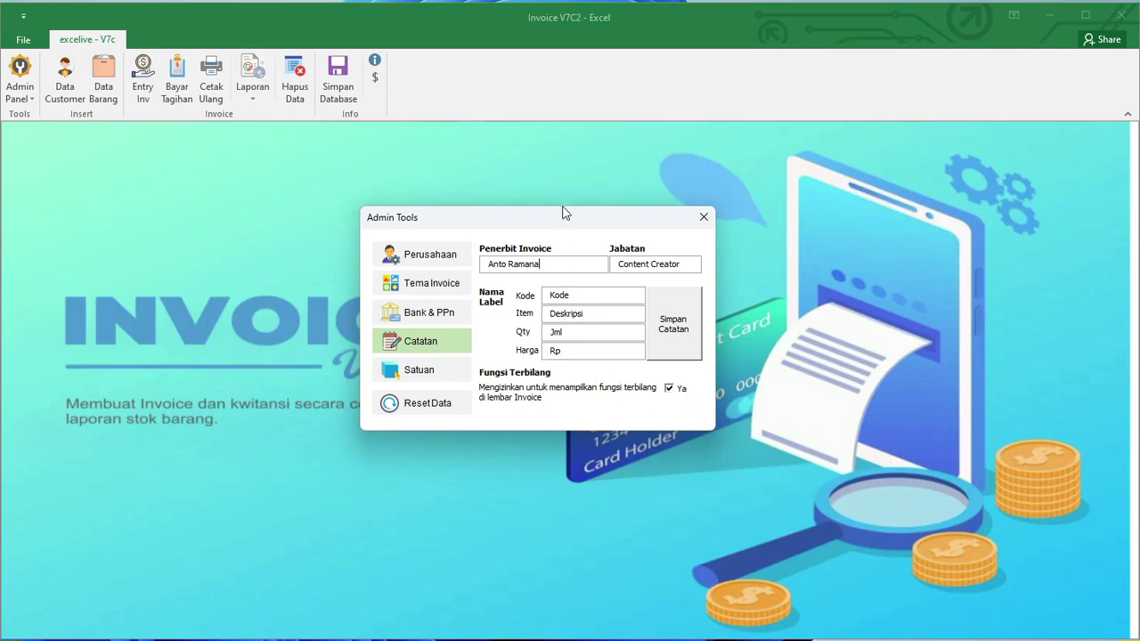
pyautogui.moveTo(563, 212); pyautogui.dragTo(583, 137)
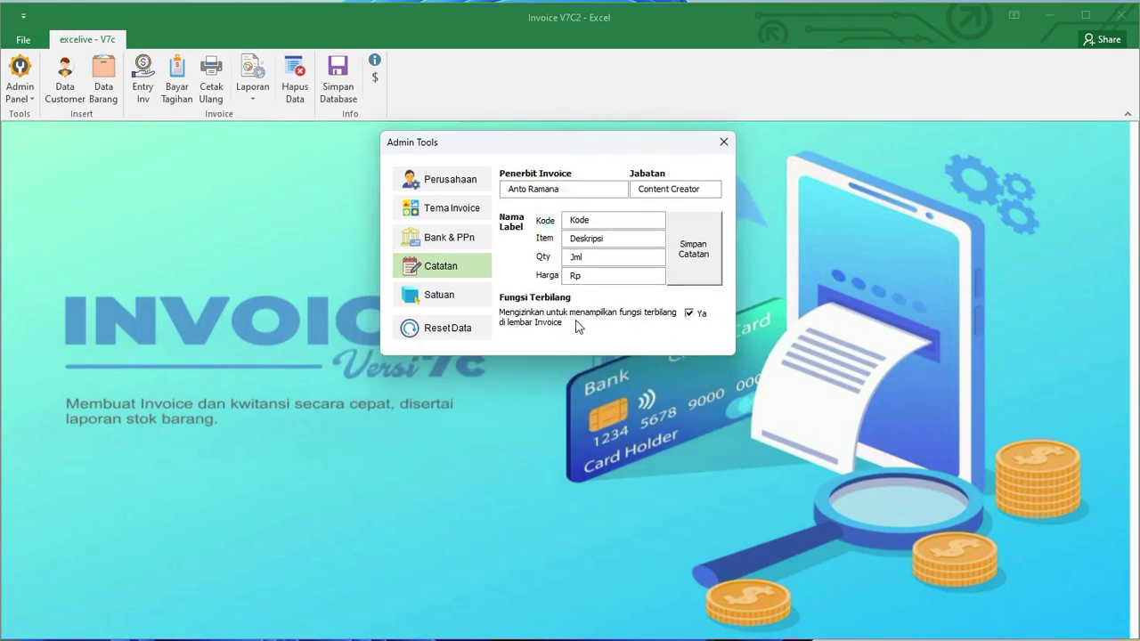
pyautogui.click(703, 316)
pyautogui.click(705, 309)
# Step: Review the Satuan settings by selecting Ons, trying the add-unit function and selecting the Pcs unit
pyautogui.click(477, 302)
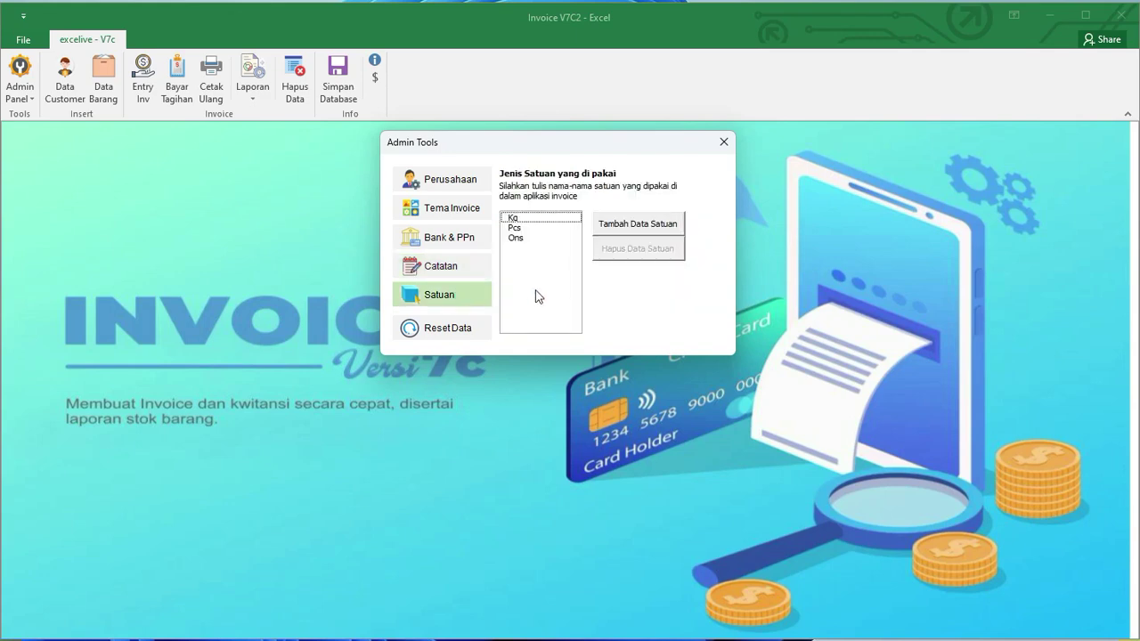
pyautogui.click(535, 238)
pyautogui.click(663, 234)
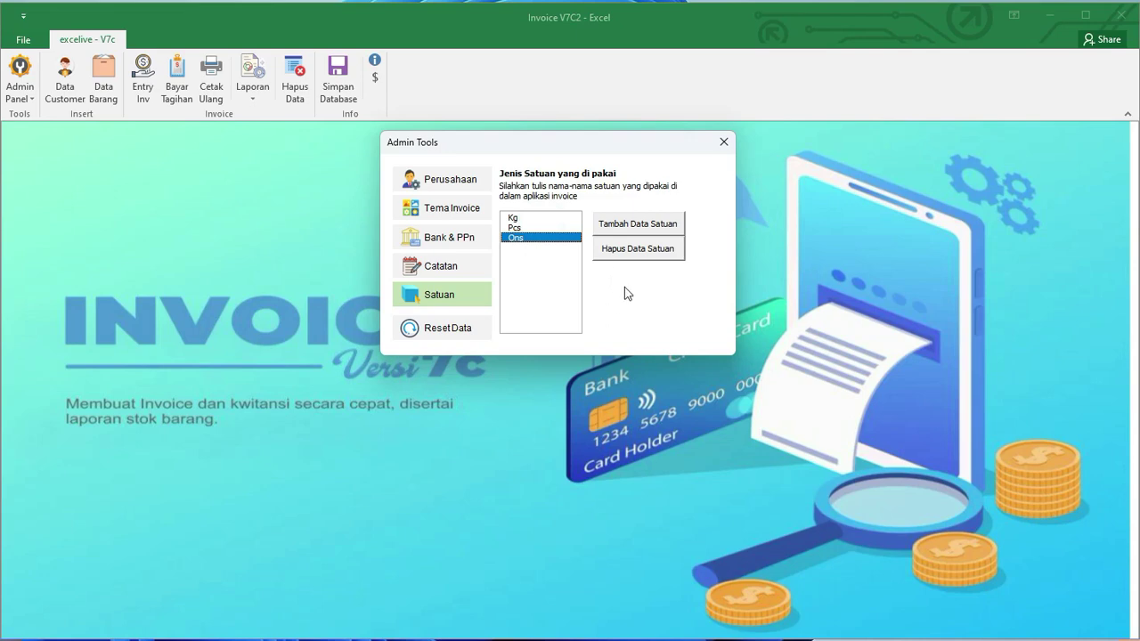
pyautogui.click(548, 228)
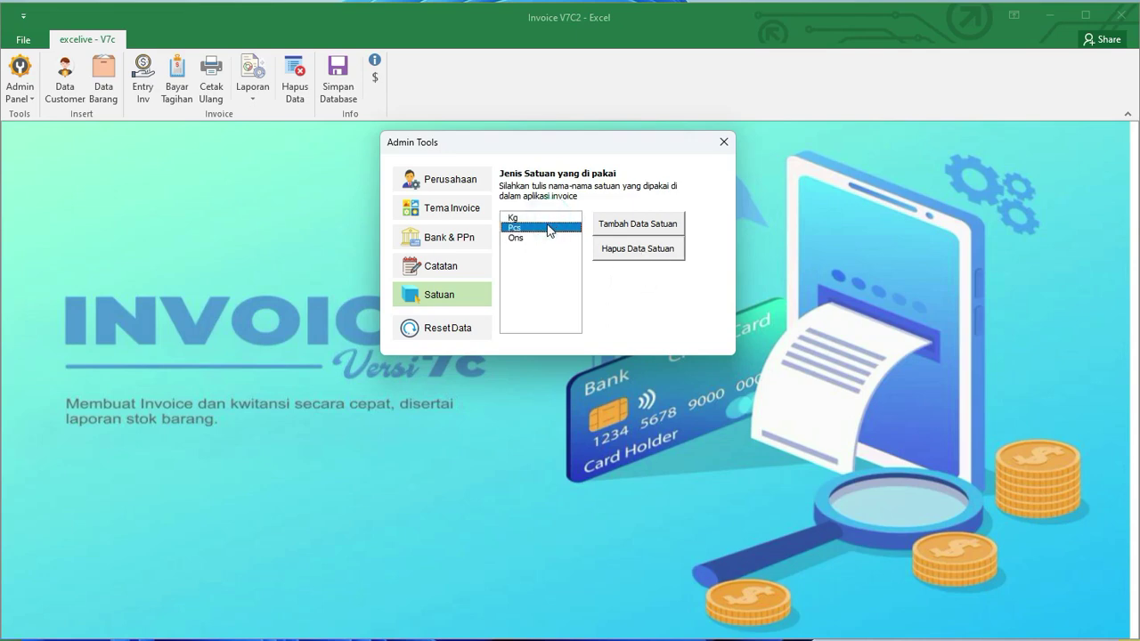
# Step: Try to delete the Pcs unit from the Satuan list and dismiss the resulting dialog
pyautogui.click(648, 251)
pyautogui.moveTo(434, 207); pyautogui.dragTo(604, 290)
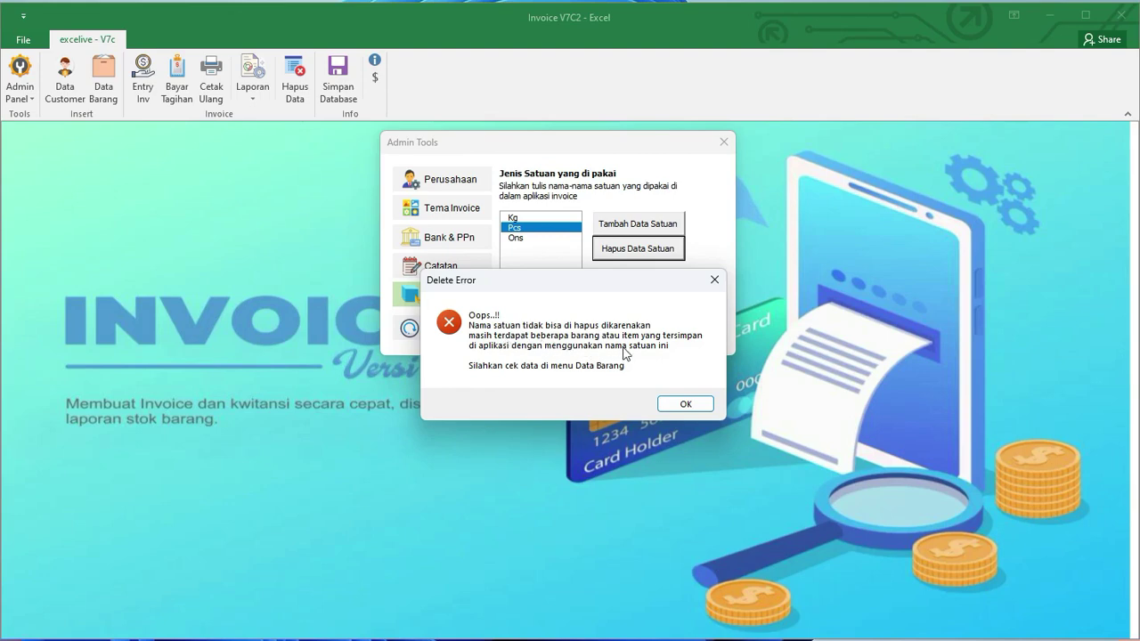
pyautogui.click(714, 280)
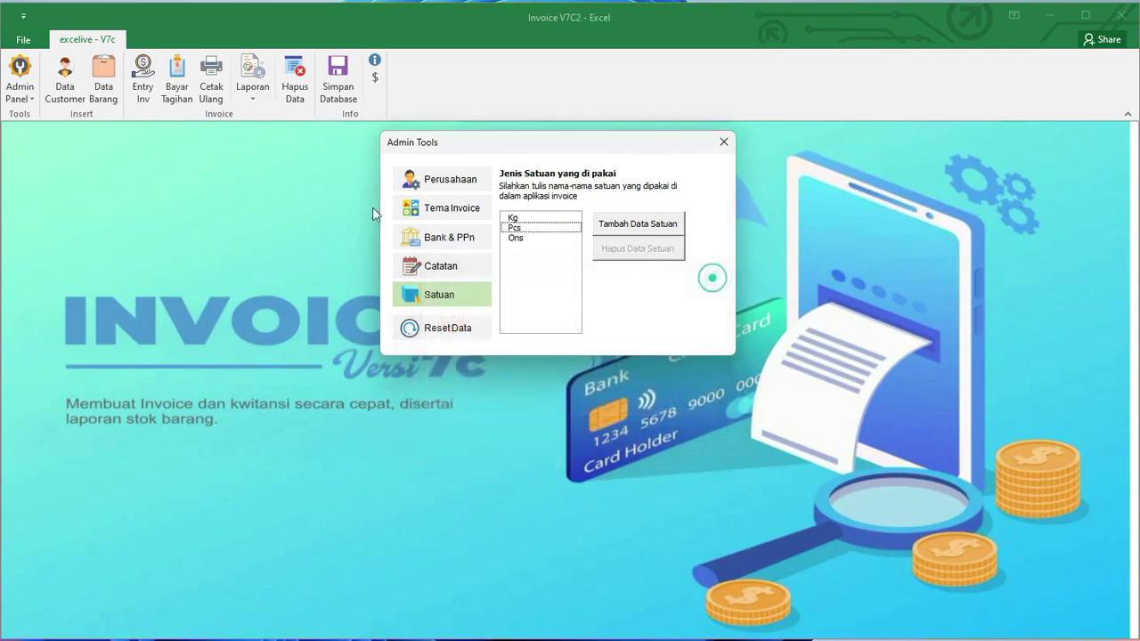
# Step: Try to delete the Ons unit from the Satuan list and dismiss the resulting dialogs
pyautogui.click(522, 228)
pyautogui.click(527, 238)
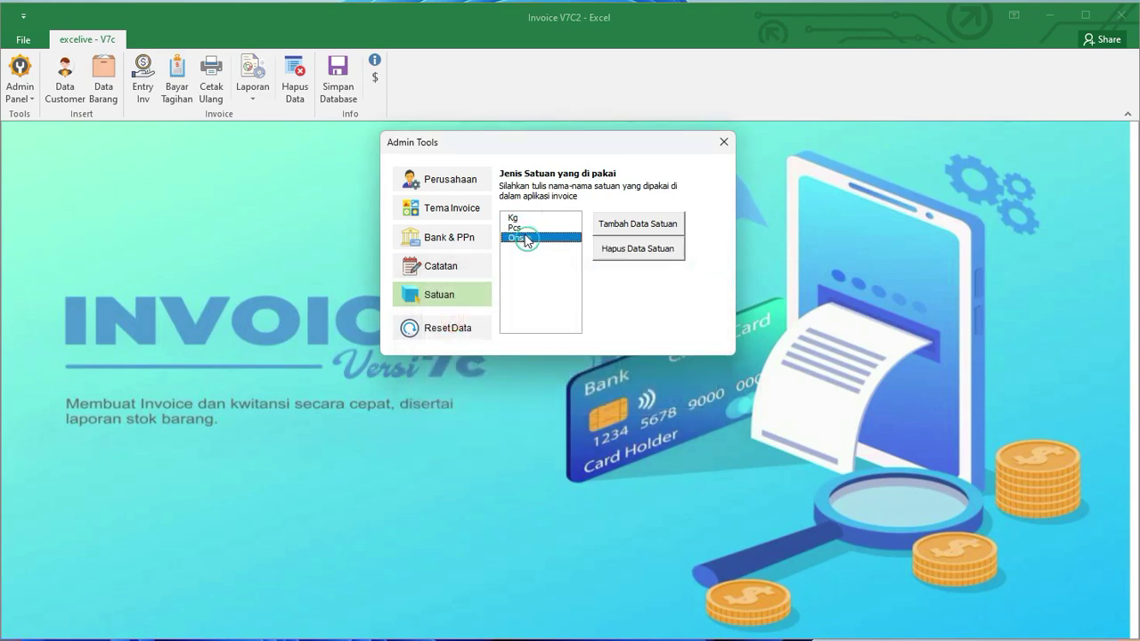
pyautogui.click(667, 247)
pyautogui.moveTo(393, 199); pyautogui.dragTo(497, 307)
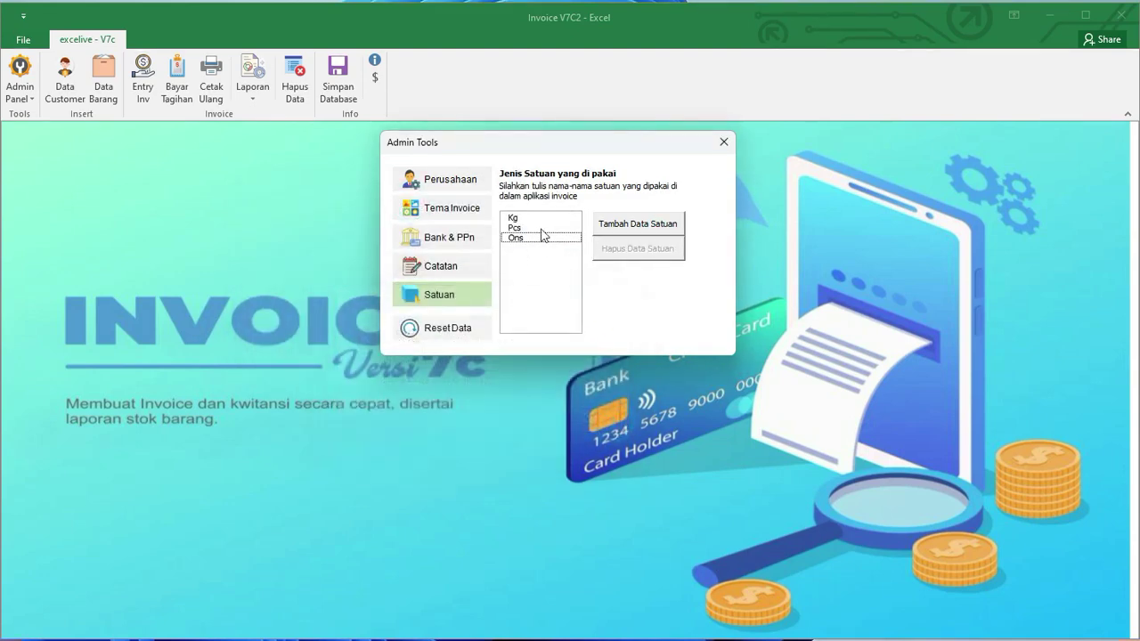
pyautogui.moveTo(535, 244)
pyautogui.mouseDown()
pyautogui.moveTo(517, 223)
pyautogui.moveTo(543, 249)
pyautogui.mouseUp()
pyautogui.click(643, 251)
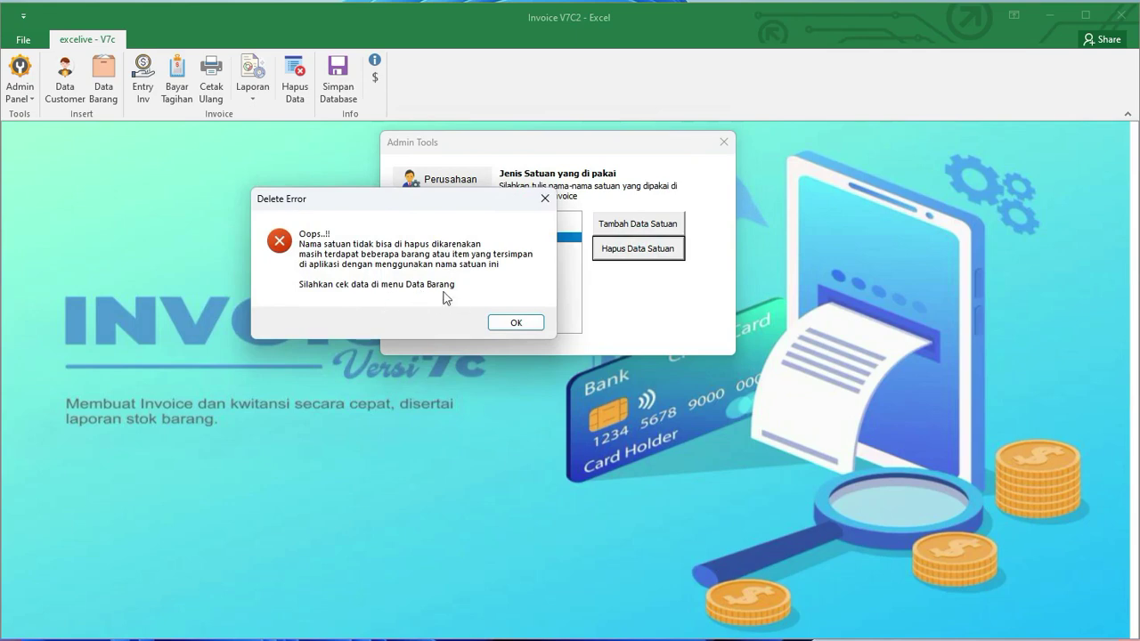
pyautogui.click(516, 323)
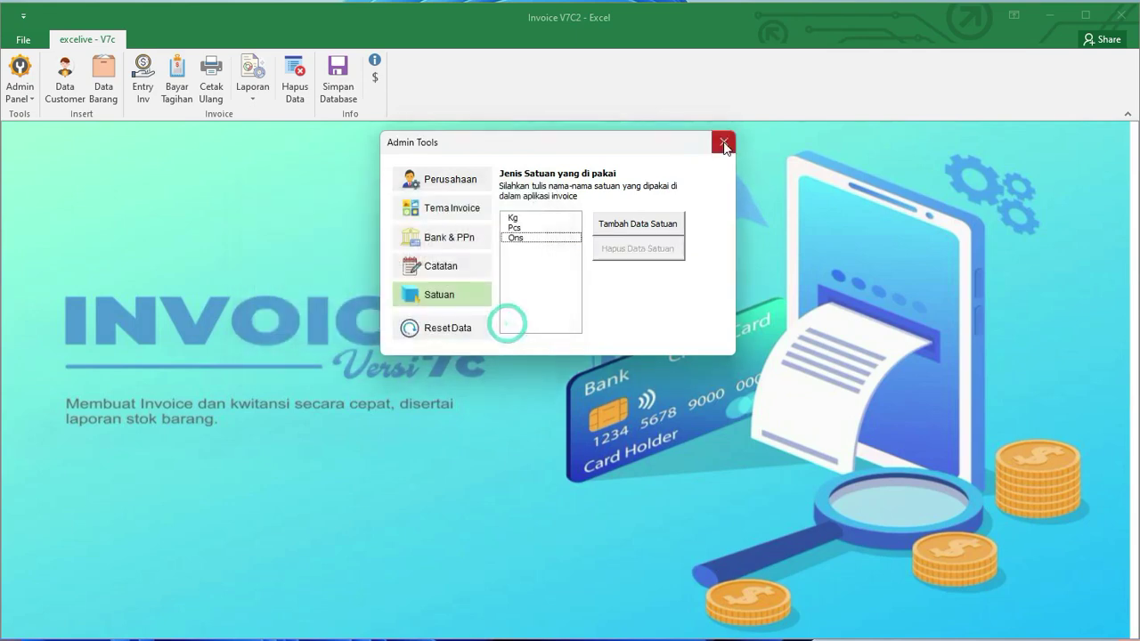
# Step: Close the admin settings and check the unit assigned to each item in the Data Barang stock list
pyautogui.click(725, 142)
pyautogui.click(104, 93)
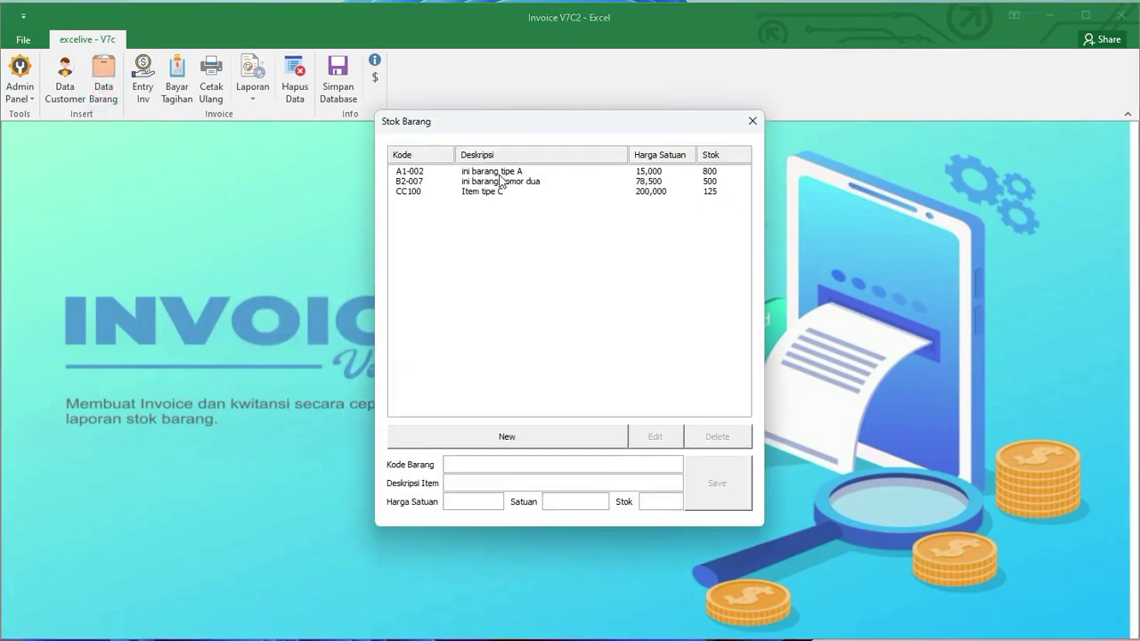
pyautogui.click(502, 171)
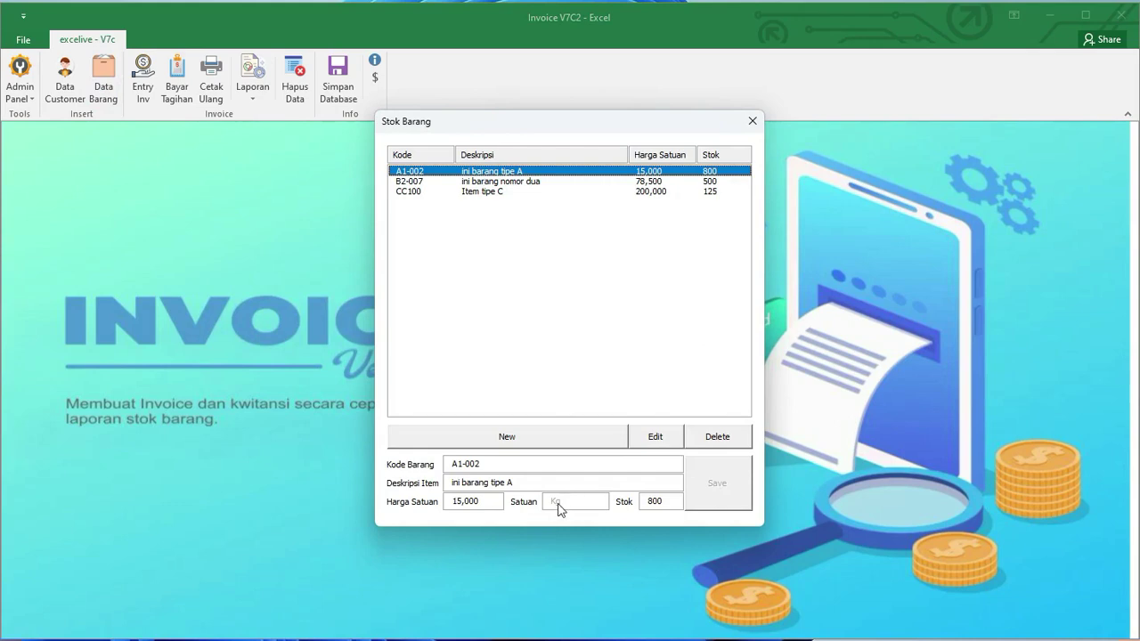
pyautogui.click(553, 182)
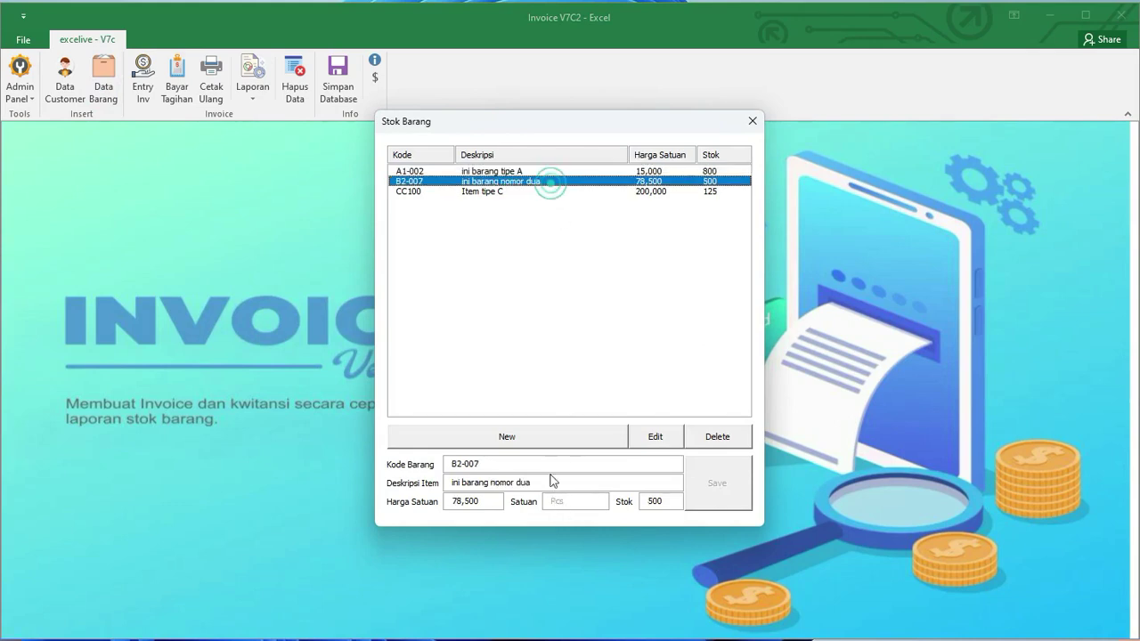
pyautogui.click(492, 191)
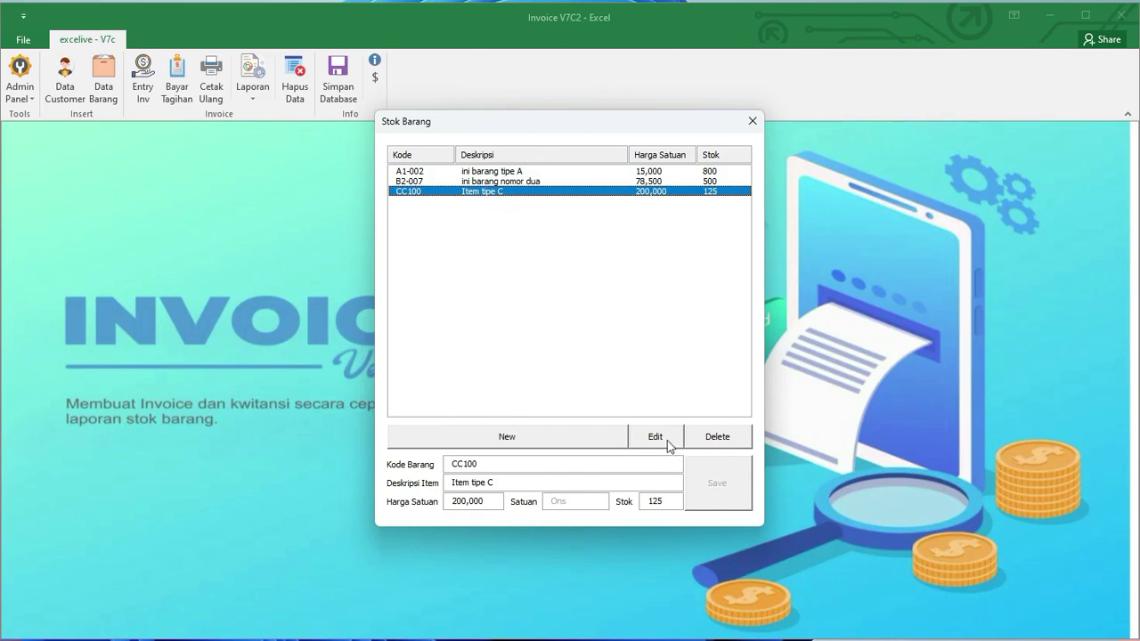
# Step: Change the unit of stock item B2-007 to Kg and save the edited record
pyautogui.click(503, 183)
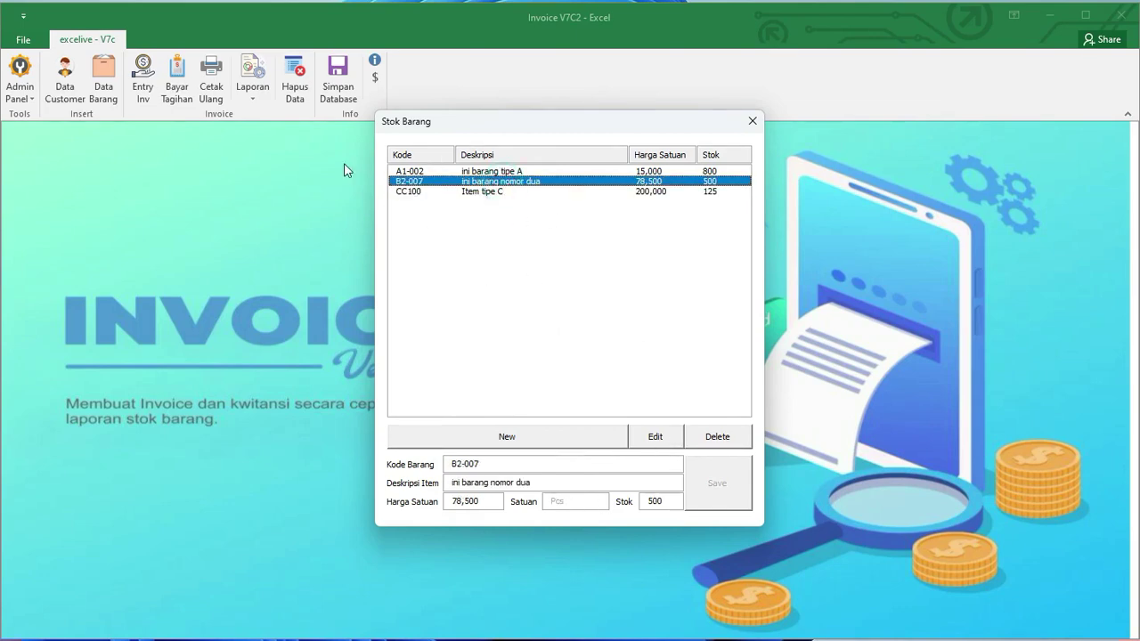
pyautogui.click(665, 442)
pyautogui.click(570, 501)
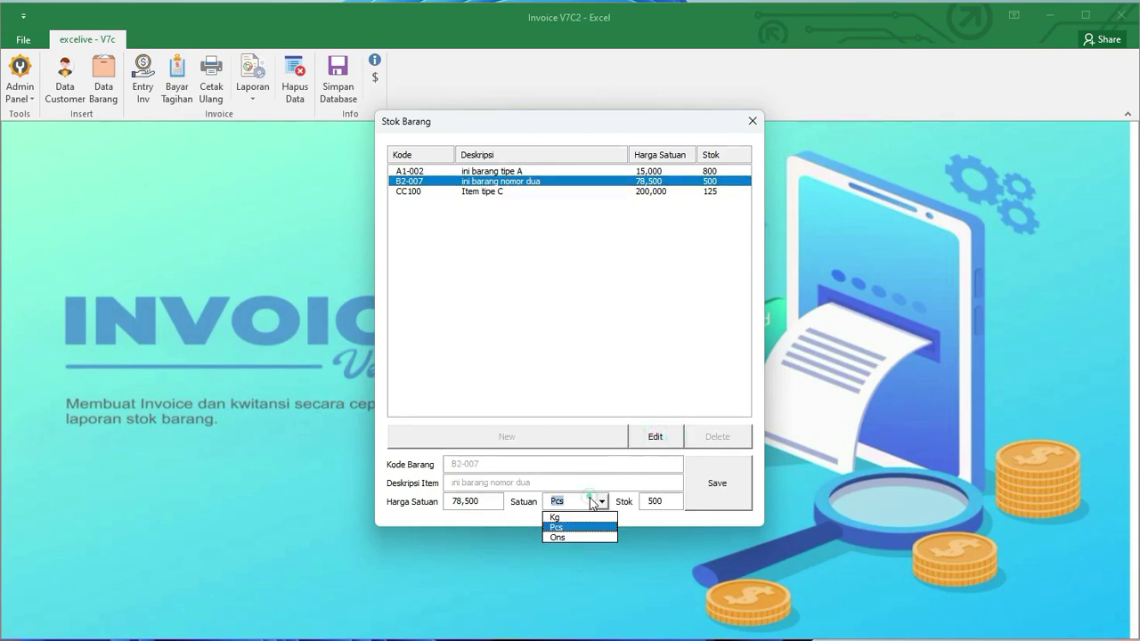
pyautogui.click(569, 520)
pyautogui.click(737, 492)
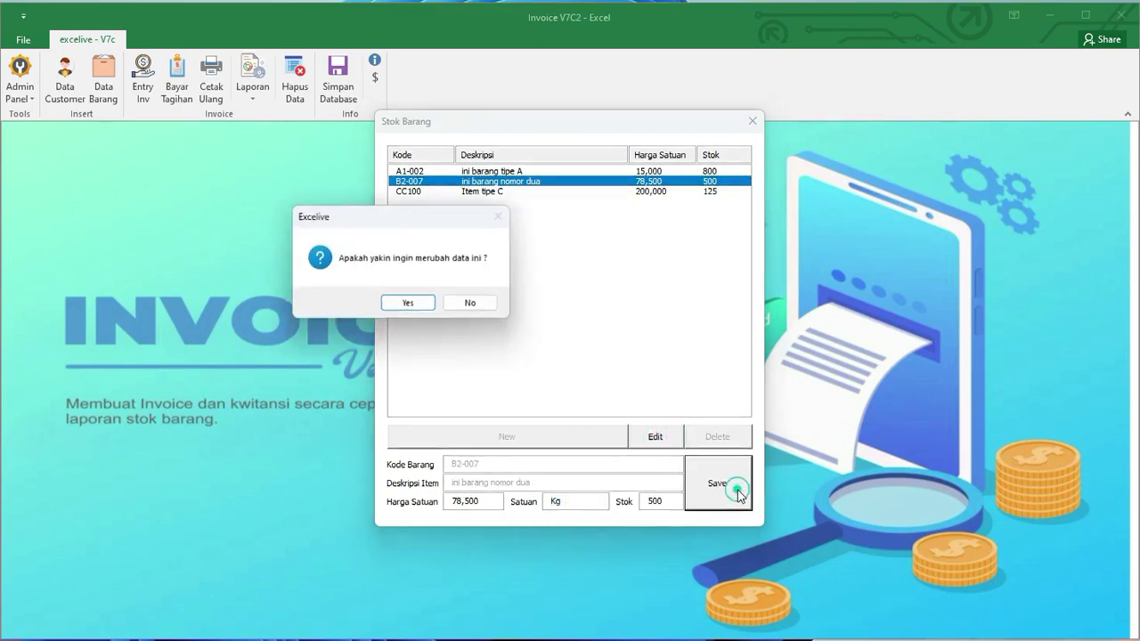
pyautogui.click(429, 309)
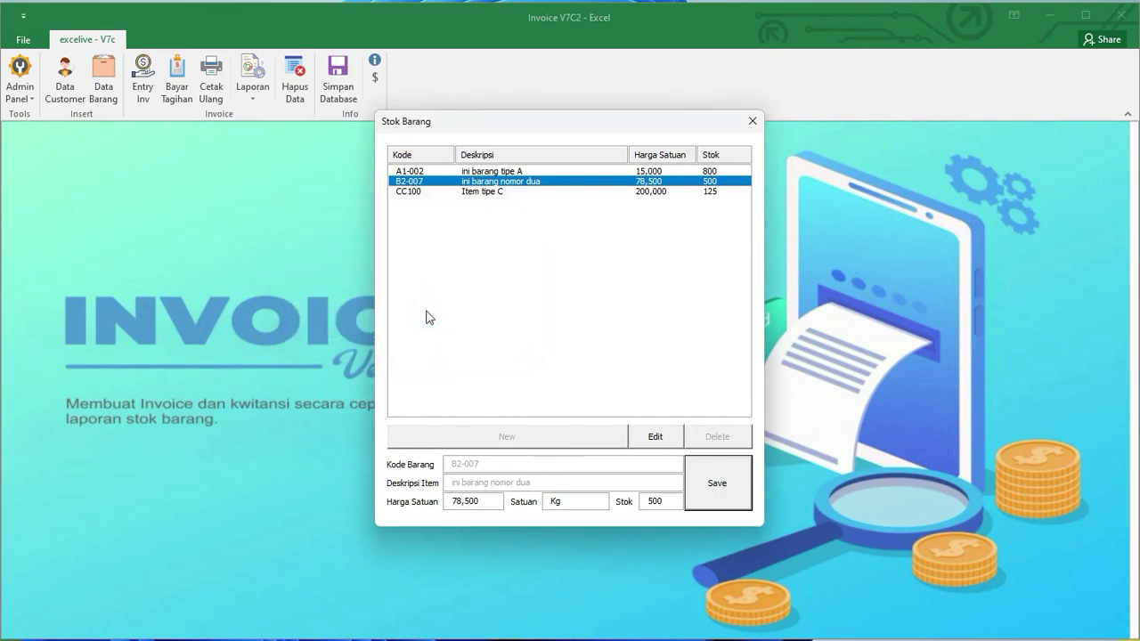
pyautogui.click(437, 303)
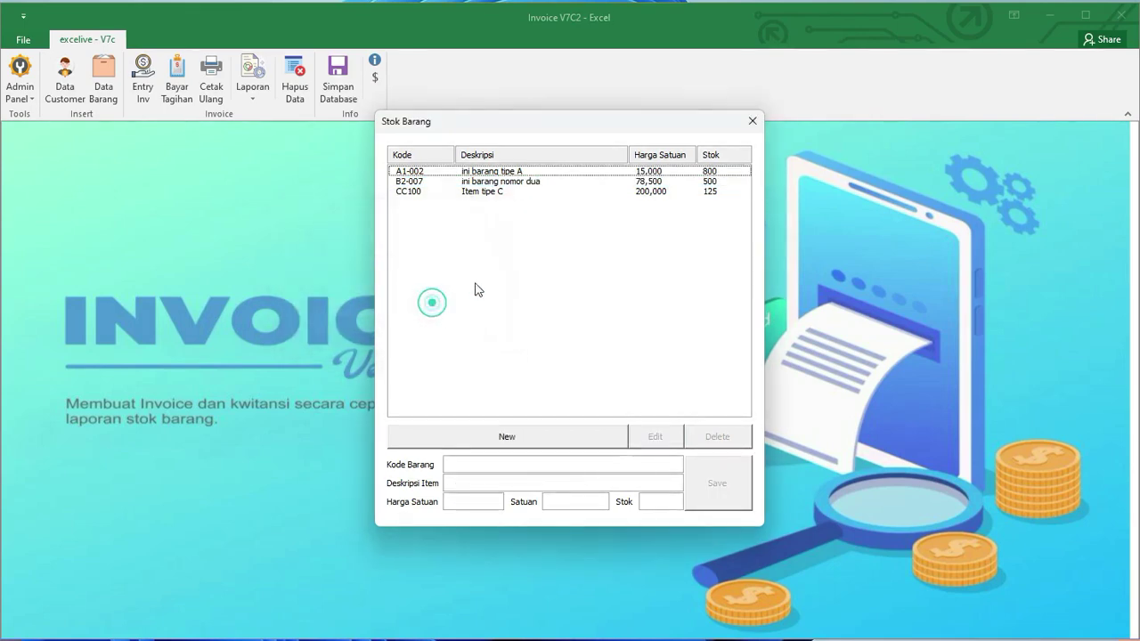
# Step: Recheck the units of all three stock items and close the stock list
pyautogui.click(531, 173)
pyautogui.click(531, 181)
pyautogui.click(536, 192)
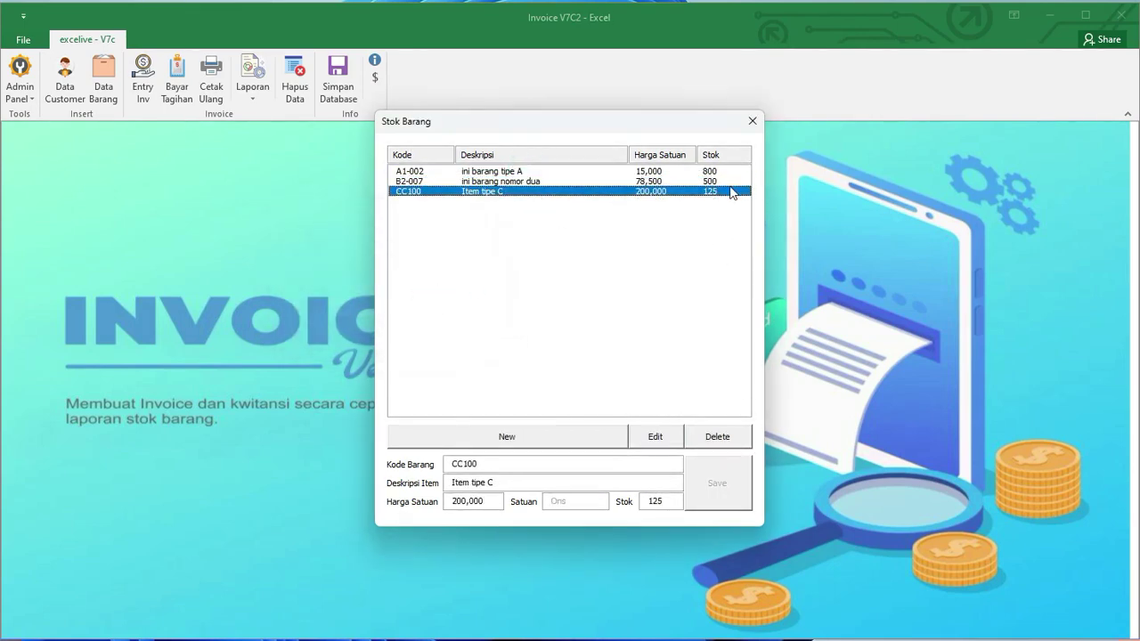
pyautogui.moveTo(734, 189); pyautogui.dragTo(745, 153)
pyautogui.click(752, 121)
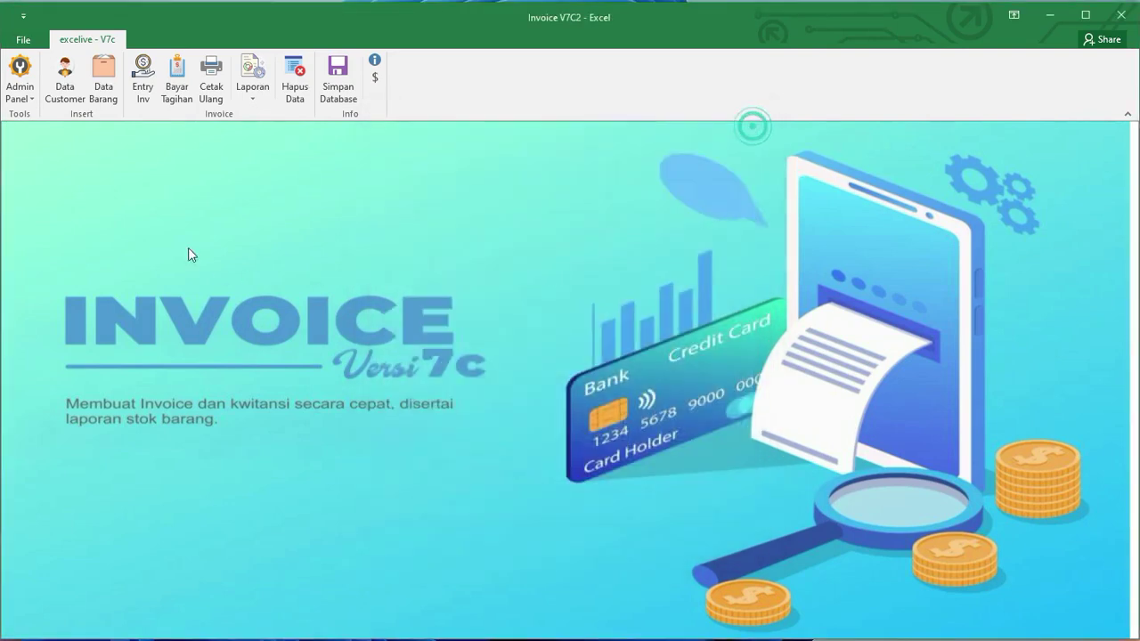
# Step: Reopen the Satuan admin settings and delete the Pcs unit from the application database
pyautogui.click(29, 100)
pyautogui.click(52, 116)
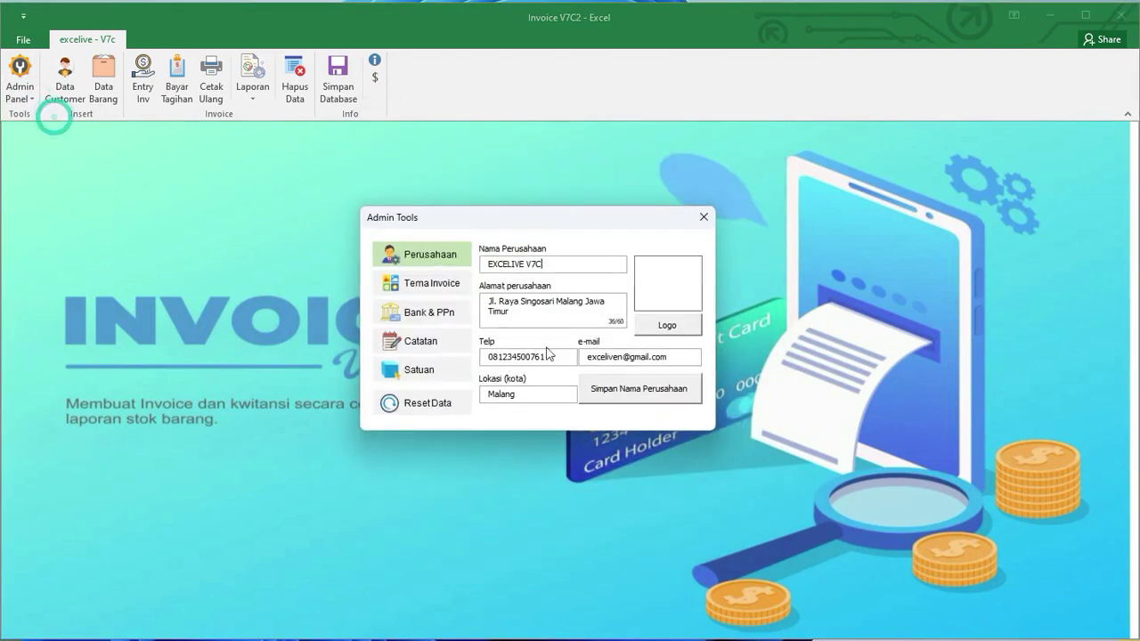
pyautogui.click(434, 372)
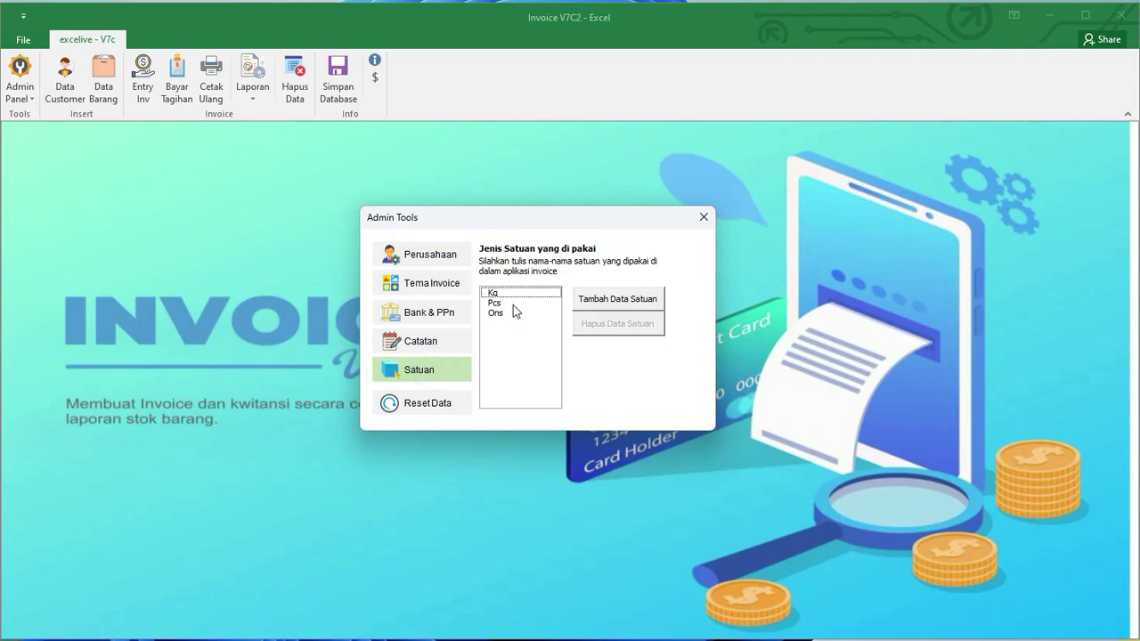
pyautogui.click(513, 303)
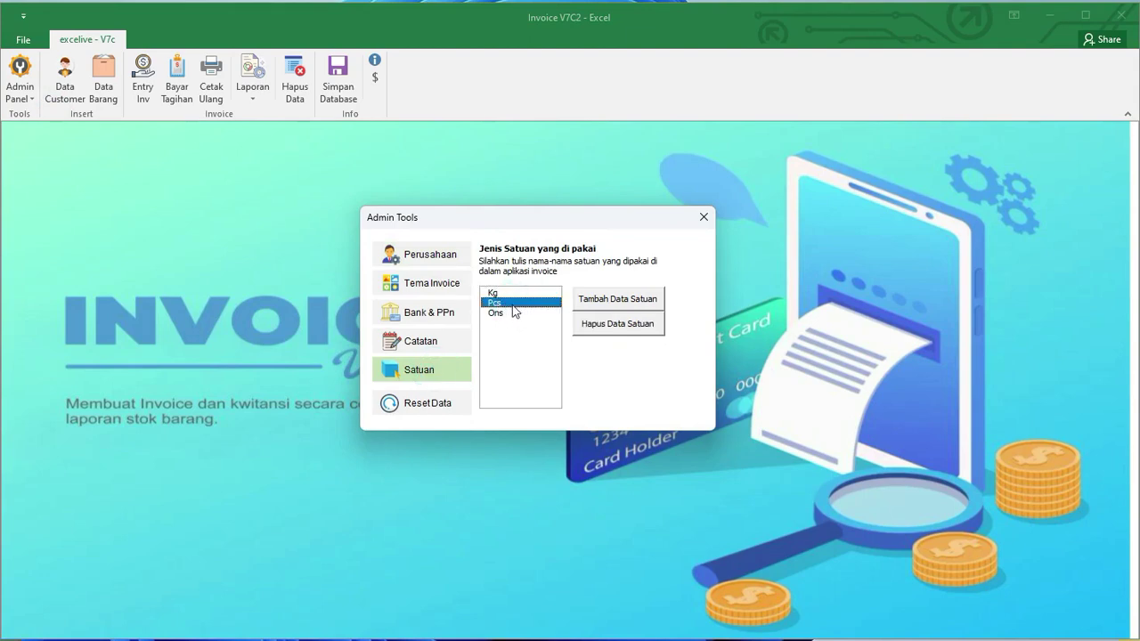
pyautogui.click(640, 326)
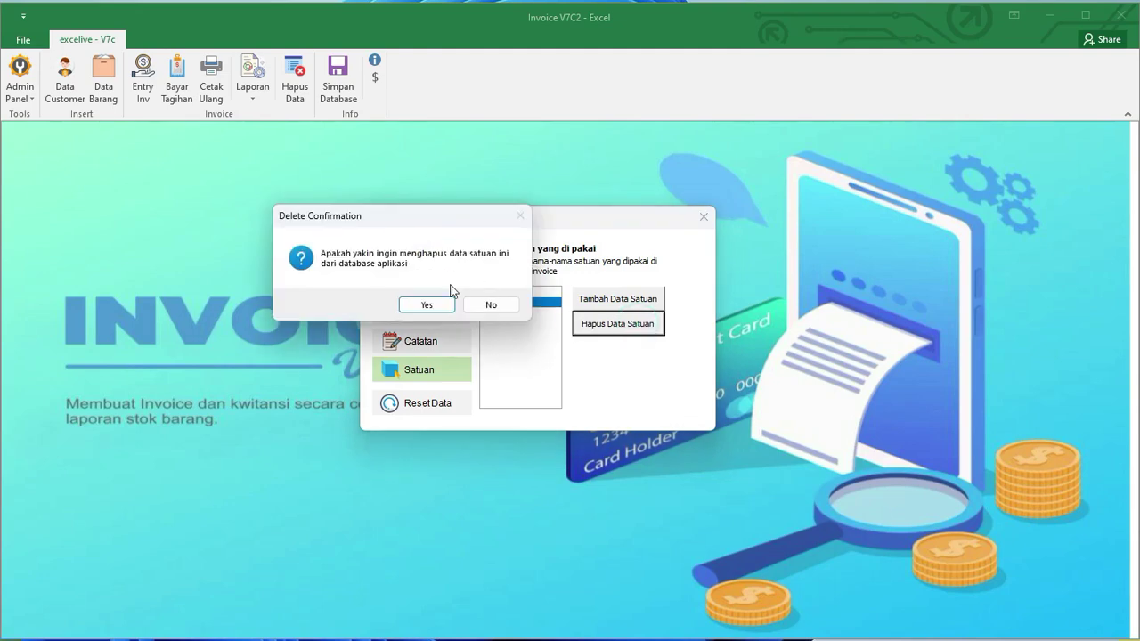
pyautogui.click(434, 309)
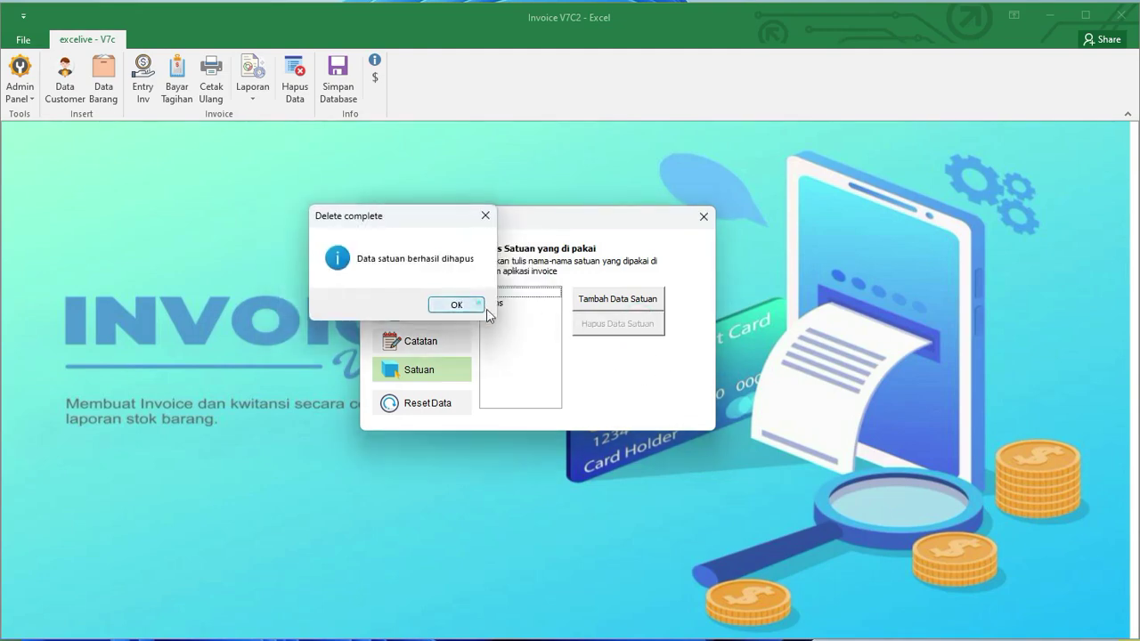
pyautogui.click(456, 305)
# Step: Add a new unit named Rim to the Satuan list and select it there
pyautogui.click(638, 299)
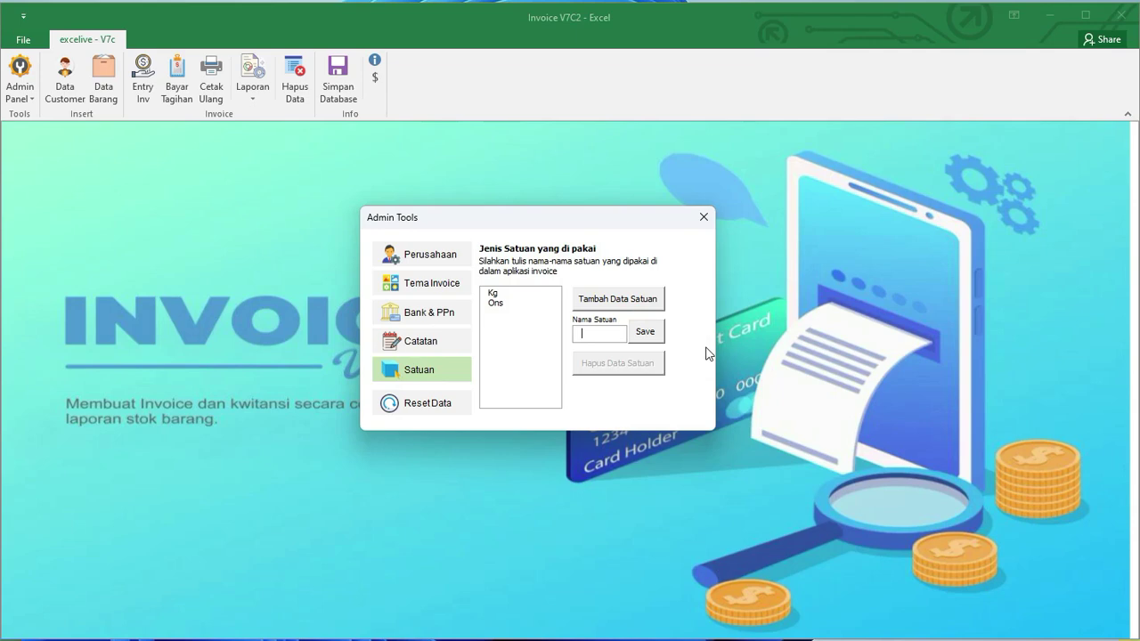
pyautogui.click(648, 334)
pyautogui.click(460, 305)
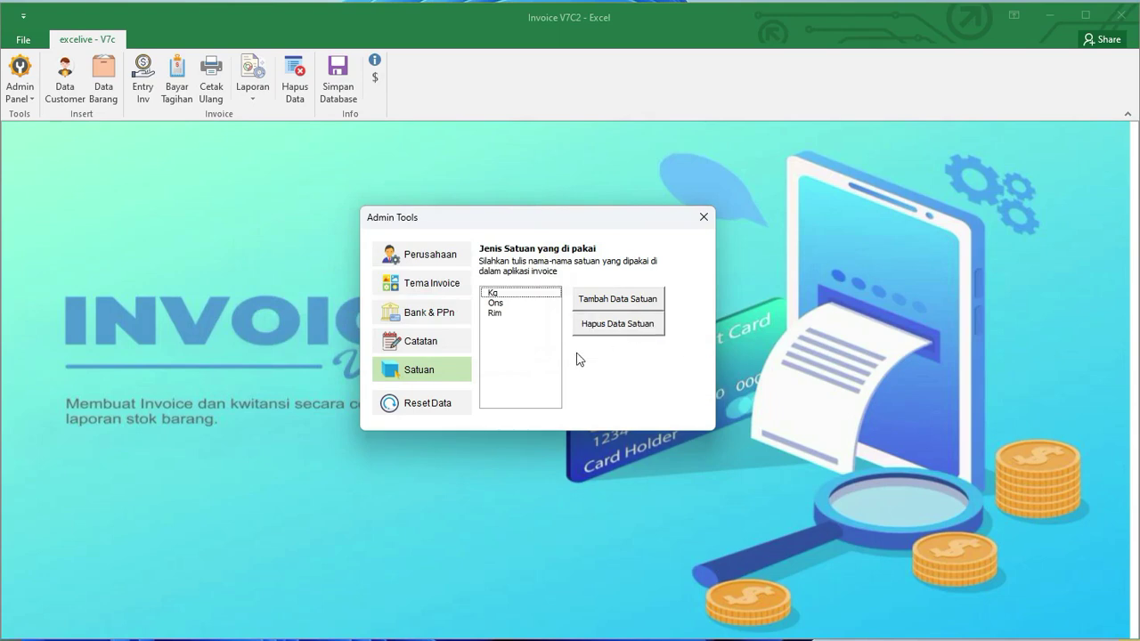
pyautogui.click(515, 314)
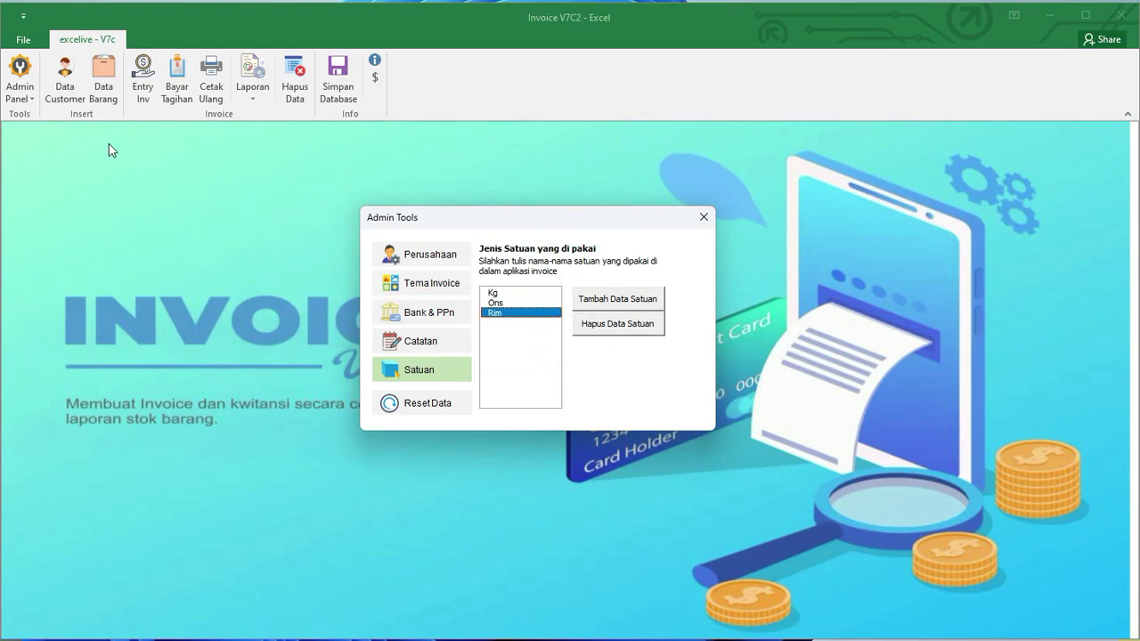
# Step: Open the Reset Data settings and bring up the reset dialog, moving it clear of the admin window
pyautogui.click(421, 407)
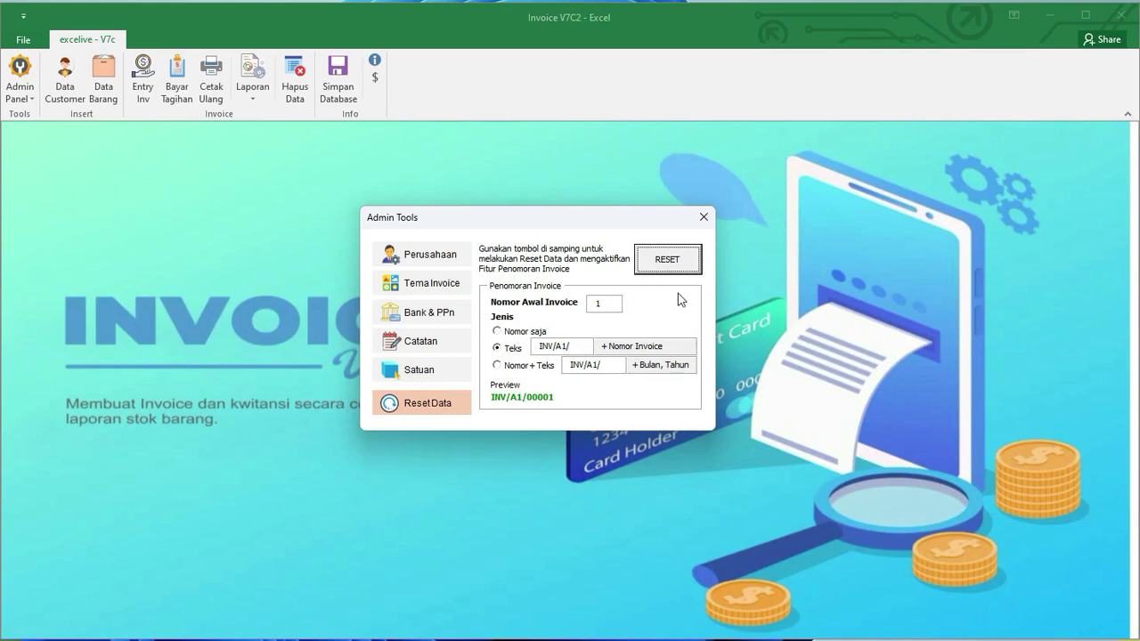
pyautogui.click(677, 267)
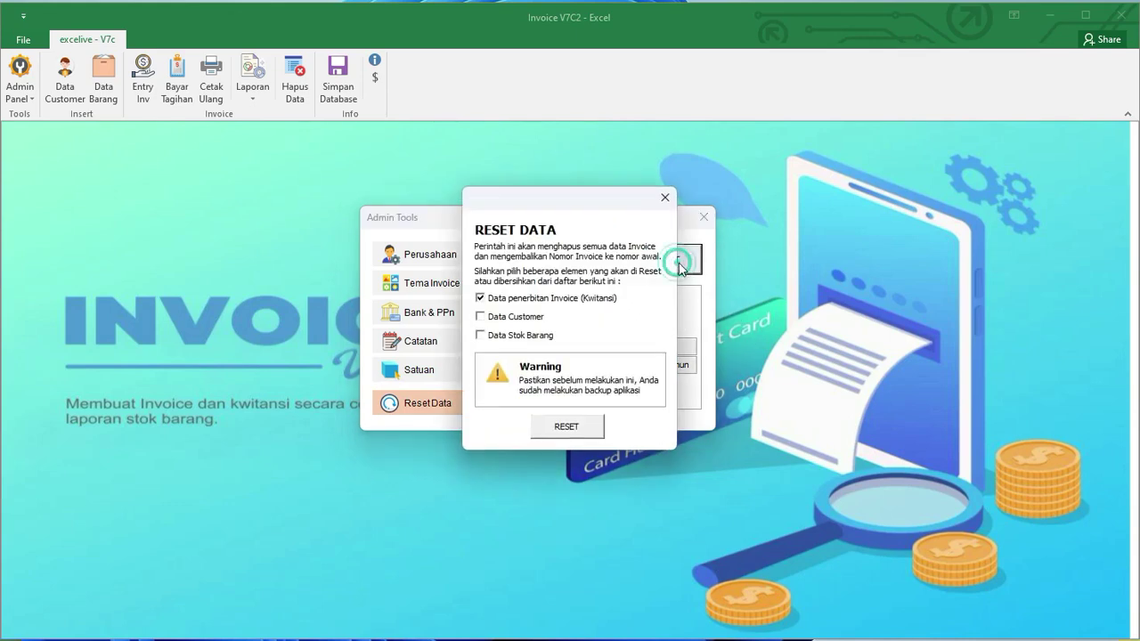
pyautogui.moveTo(608, 171); pyautogui.dragTo(675, 155)
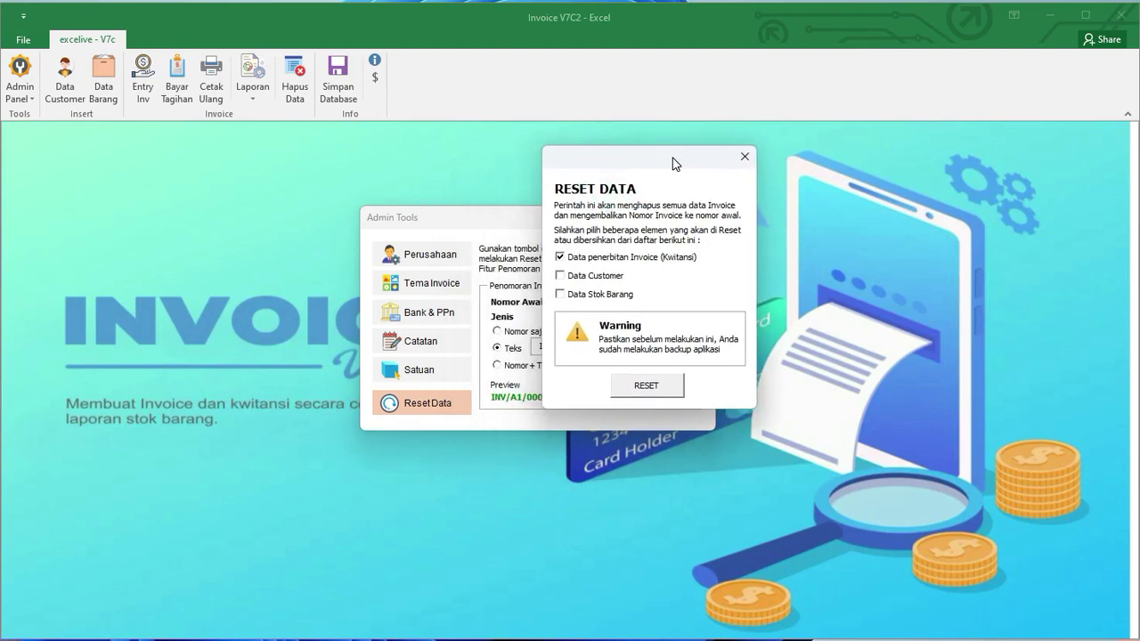
# Step: Try the reset with the invoice, Data Customer and Data Stok Barang options selected, and close the dialog and admin settings
pyautogui.click(561, 257)
pyautogui.click(586, 281)
pyautogui.click(619, 296)
pyautogui.click(612, 279)
pyautogui.click(622, 293)
pyautogui.click(605, 277)
pyautogui.click(614, 294)
pyautogui.click(608, 276)
pyautogui.click(616, 294)
pyautogui.click(606, 275)
pyautogui.click(624, 295)
pyautogui.click(657, 384)
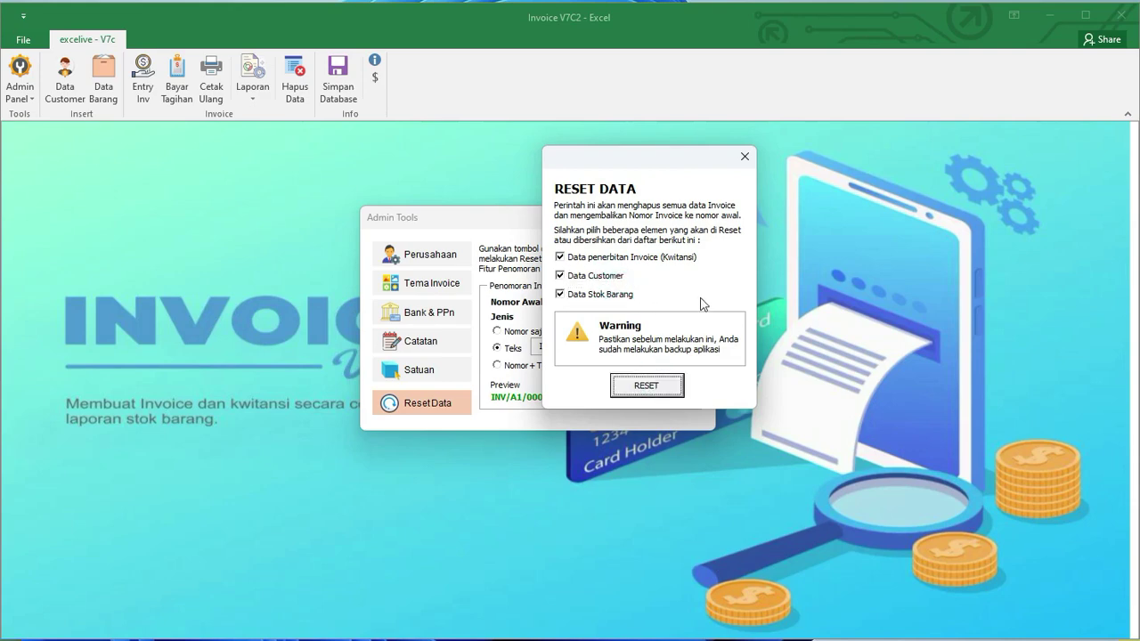
pyautogui.click(747, 161)
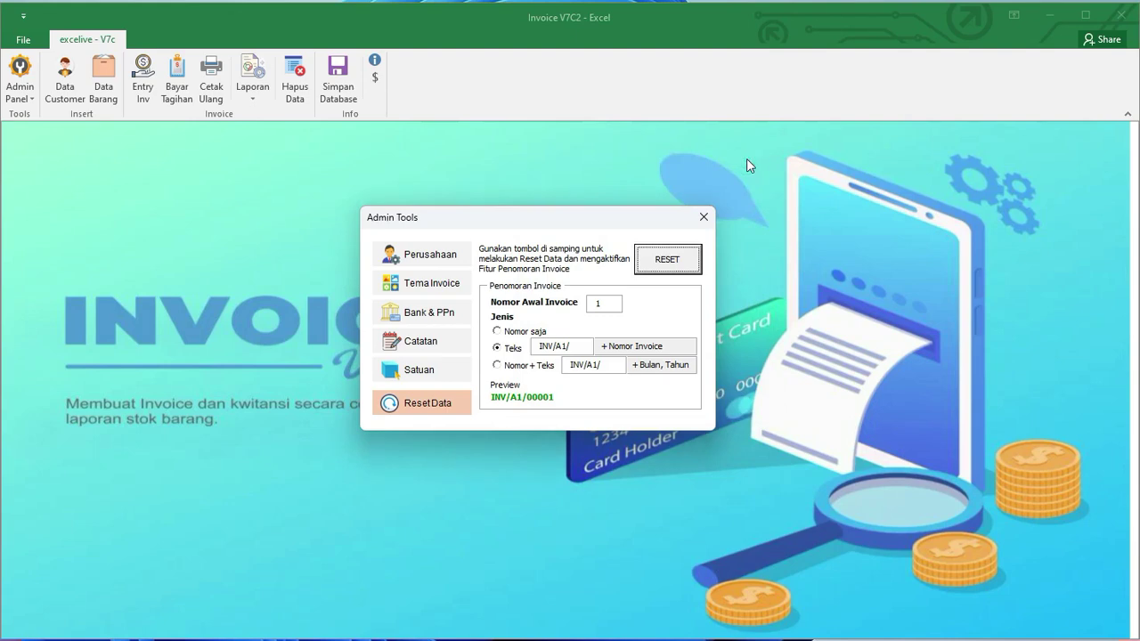
pyautogui.click(704, 217)
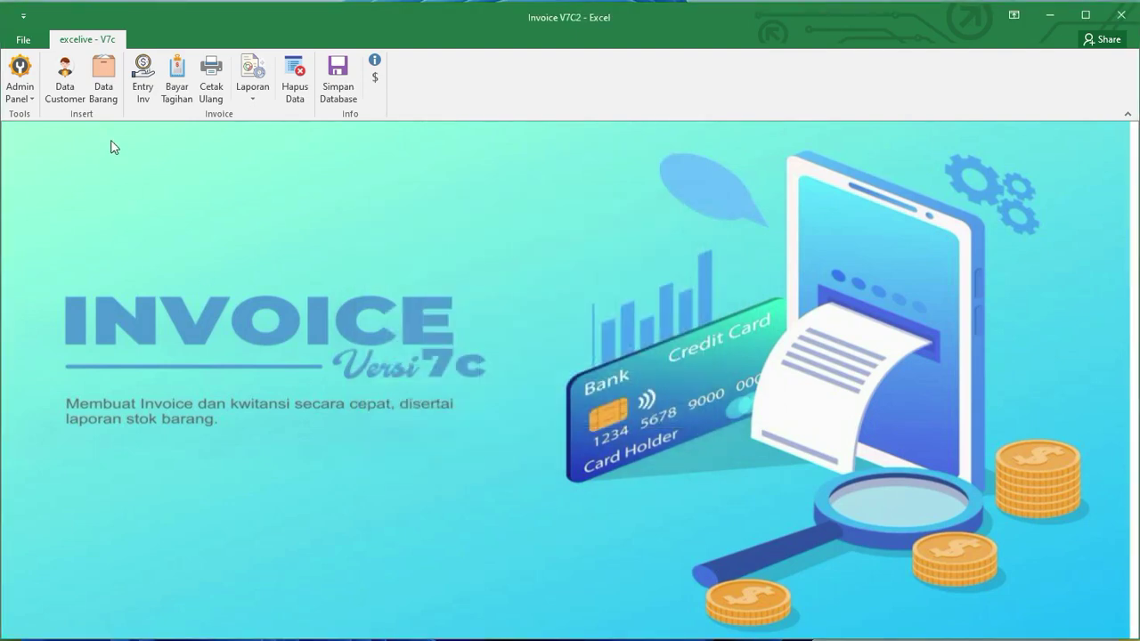
# Step: Open the Data Customer list, view the details of the third and second customers, and close it
pyautogui.click(68, 86)
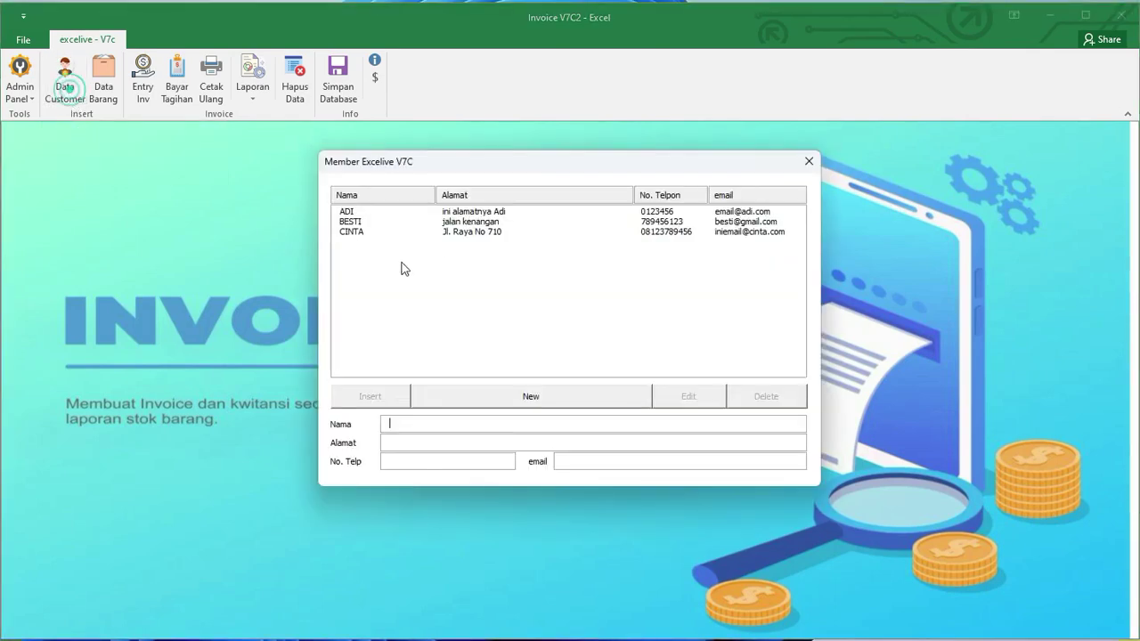
pyautogui.click(529, 230)
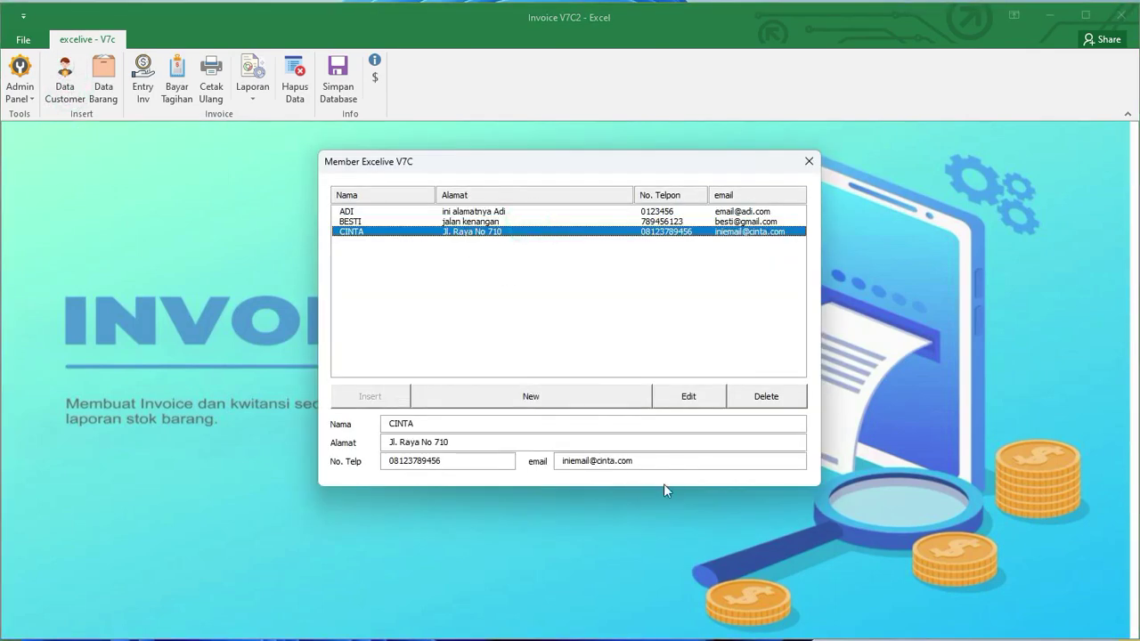
pyautogui.click(501, 221)
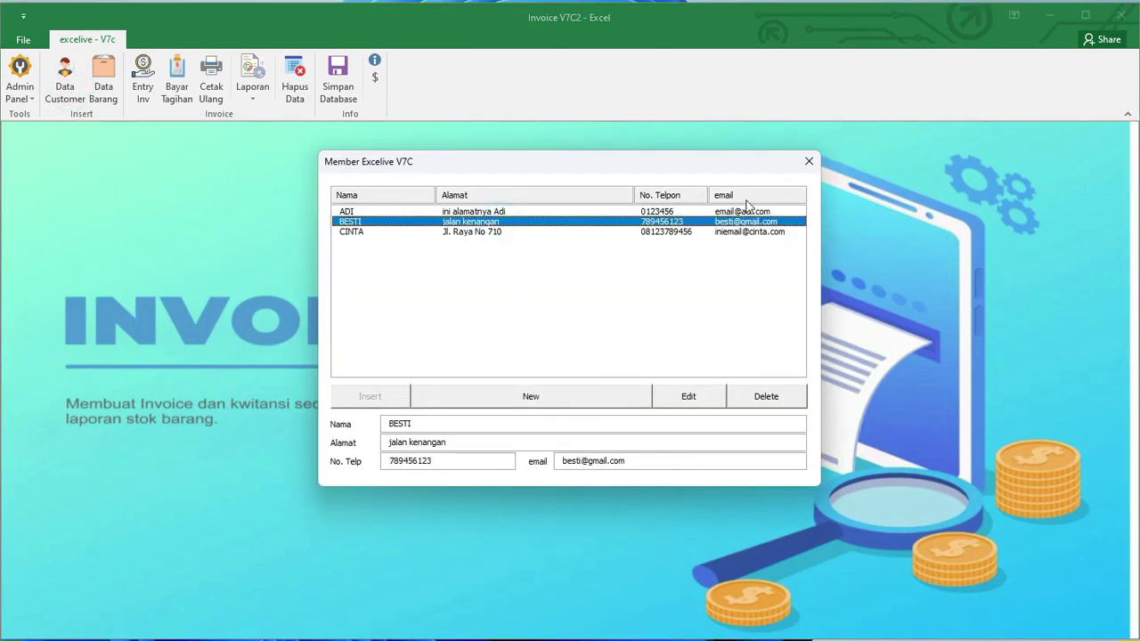
pyautogui.click(809, 161)
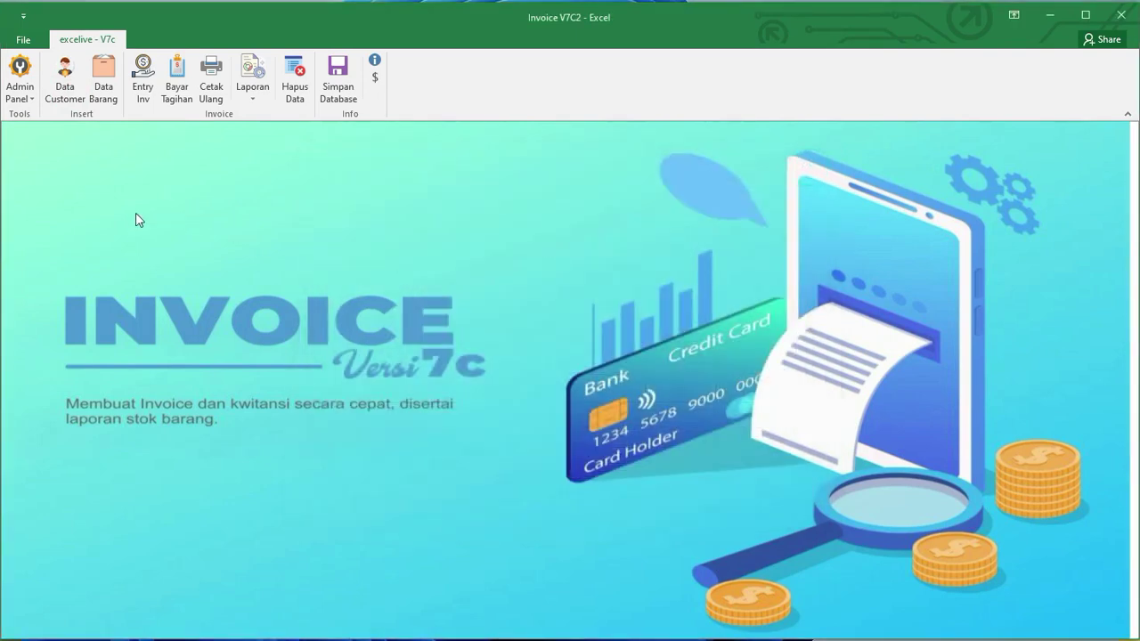
# Step: View the second stock item, and fill in a new one: code DDEE, description "ini barang ke empat", unit price 12,500, unit Rim, stock 250
pyautogui.click(109, 101)
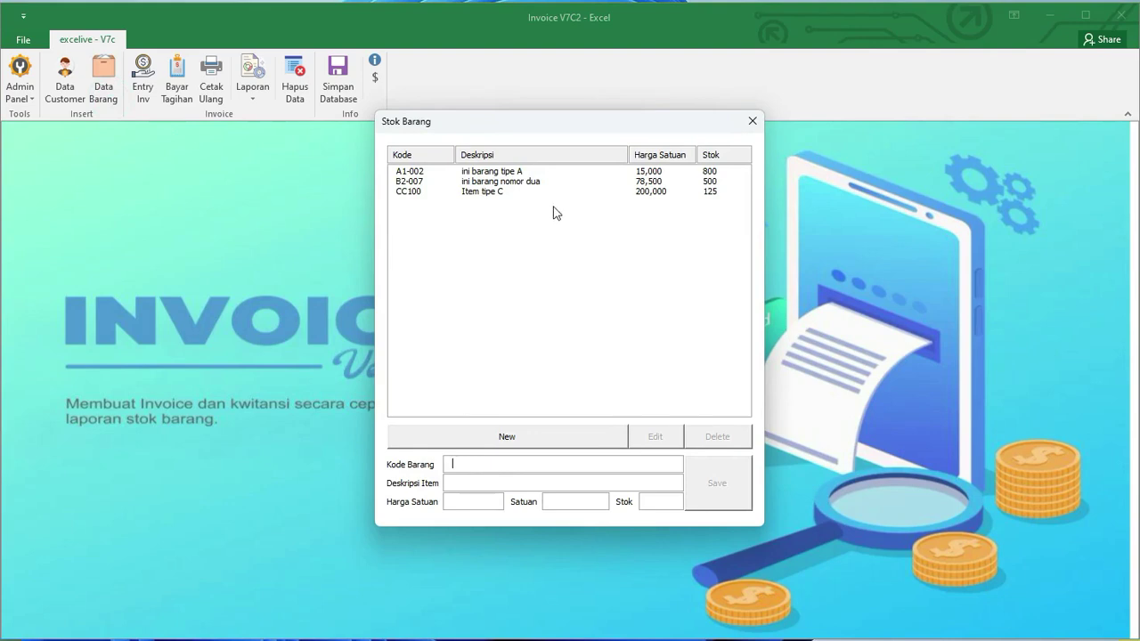
pyautogui.click(565, 182)
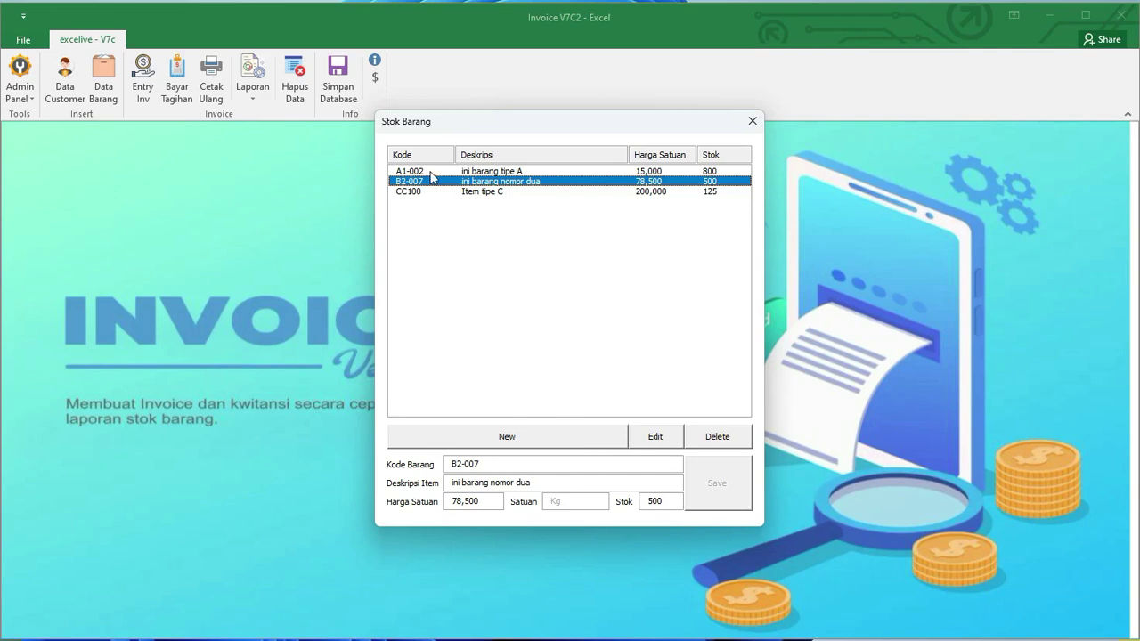
pyautogui.click(584, 443)
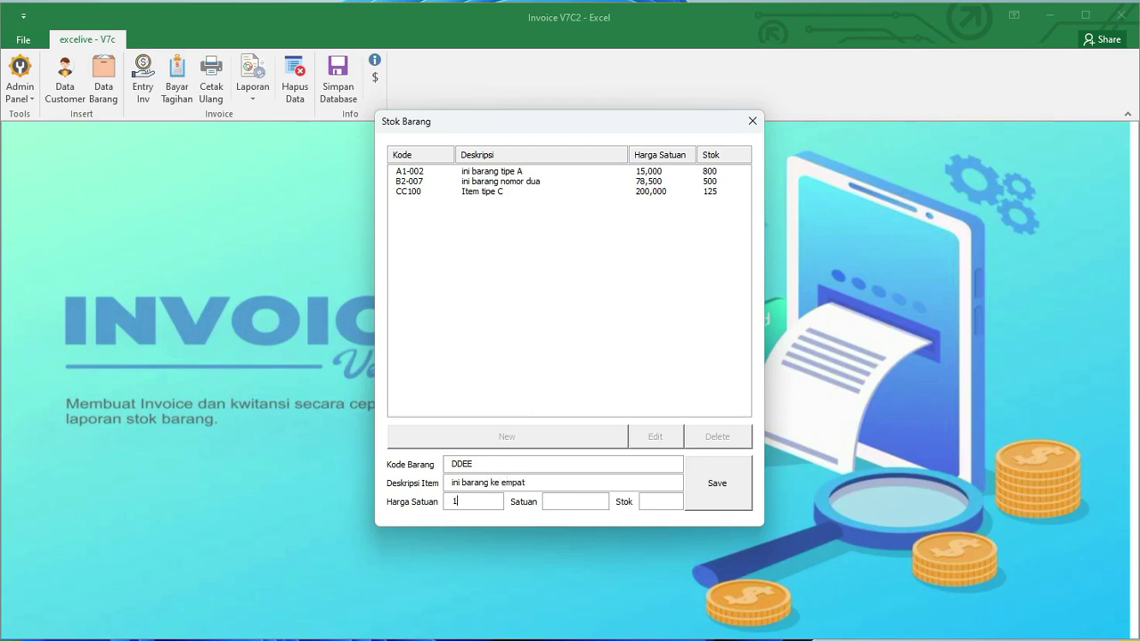
pyautogui.write('00')
pyautogui.press('Tab')
pyautogui.click(599, 502)
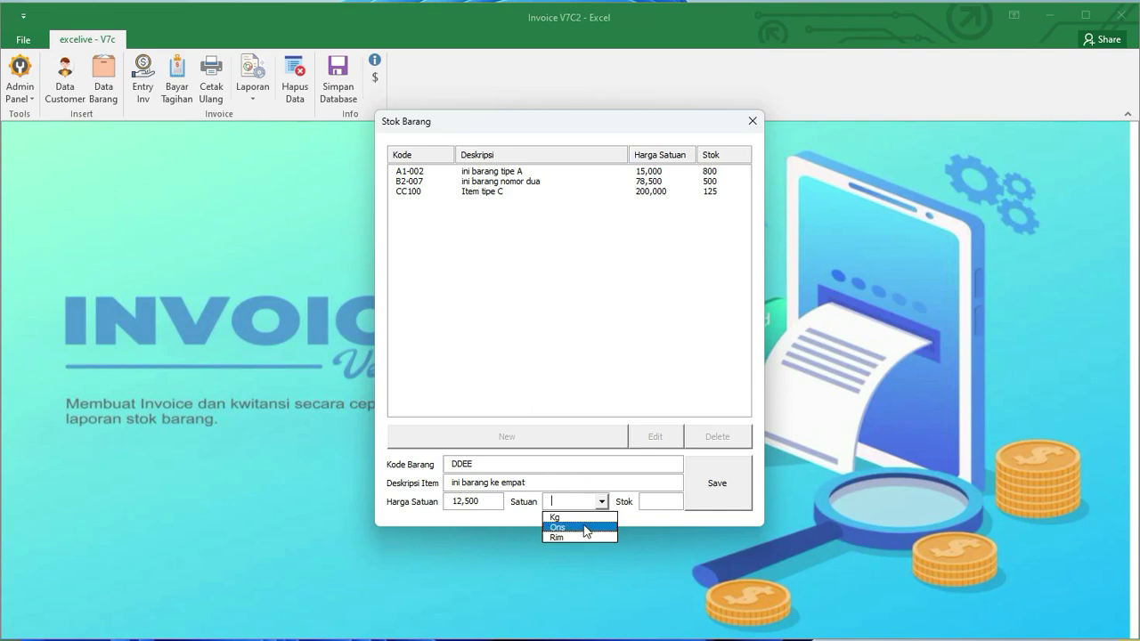
pyautogui.click(588, 537)
pyautogui.click(663, 497)
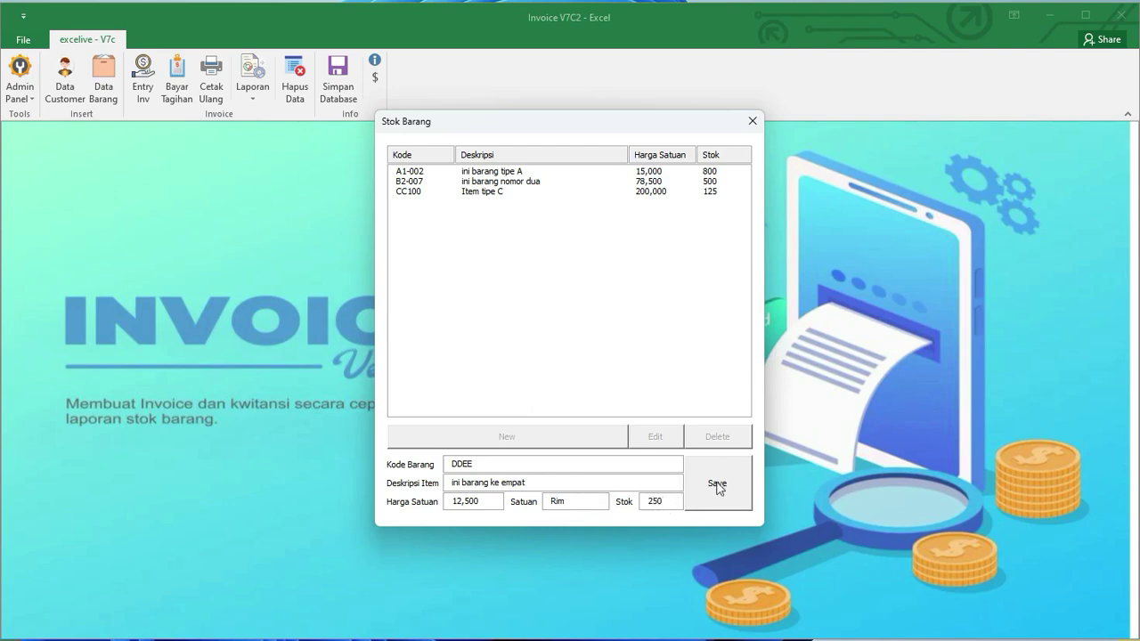
# Step: Save the new stock item DDEE, review its entry in the stock list, and close the list
pyautogui.click(718, 487)
pyautogui.click(411, 304)
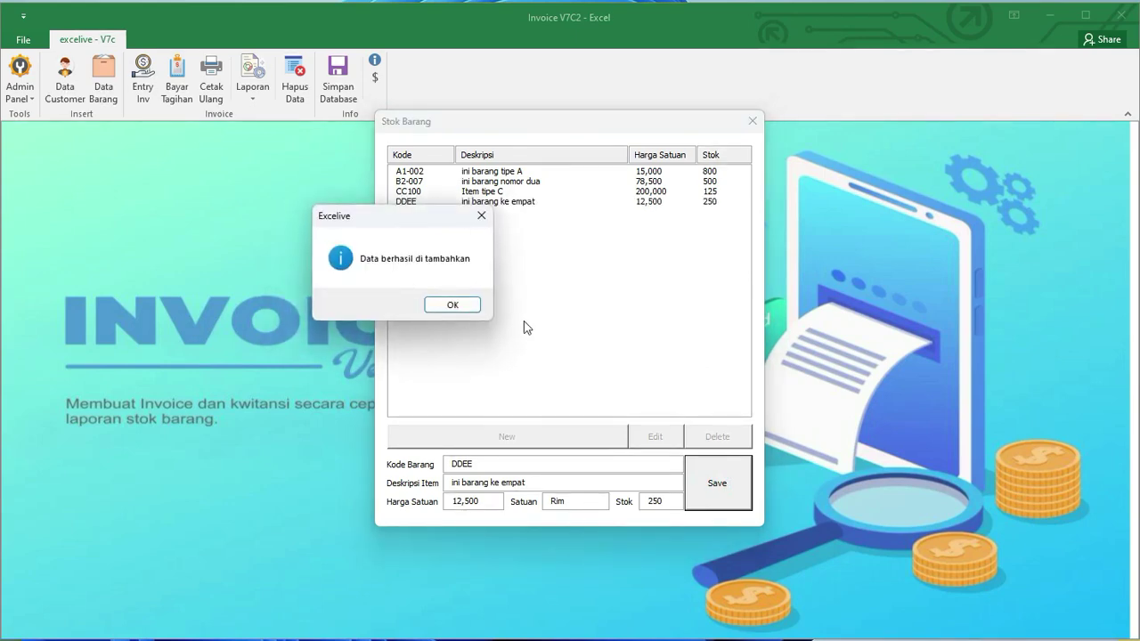
pyautogui.click(473, 304)
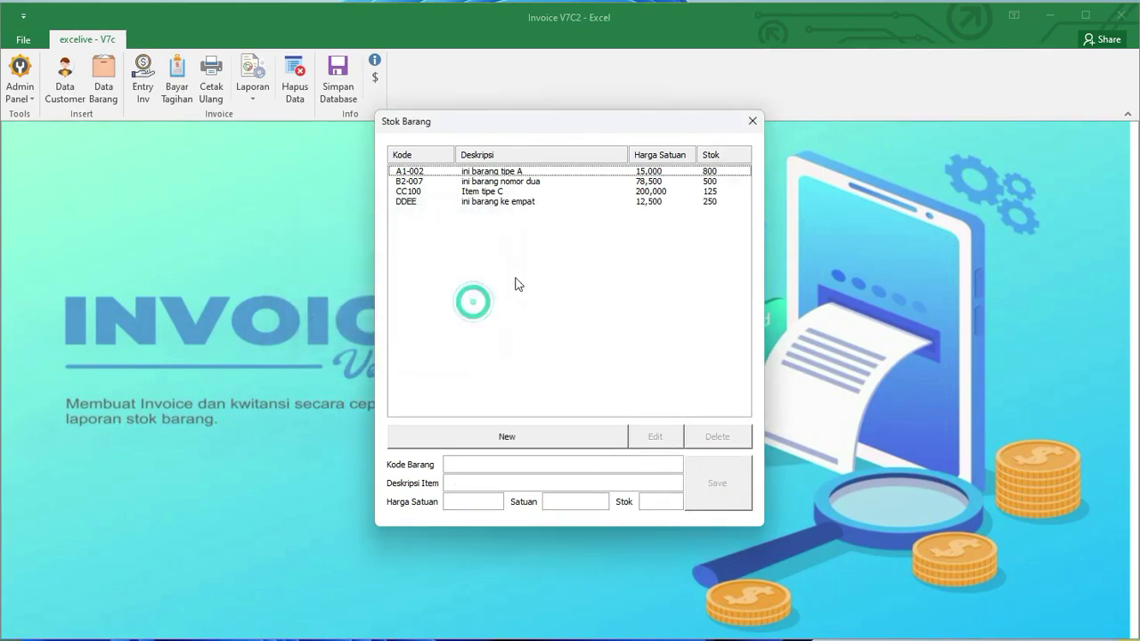
pyautogui.click(547, 201)
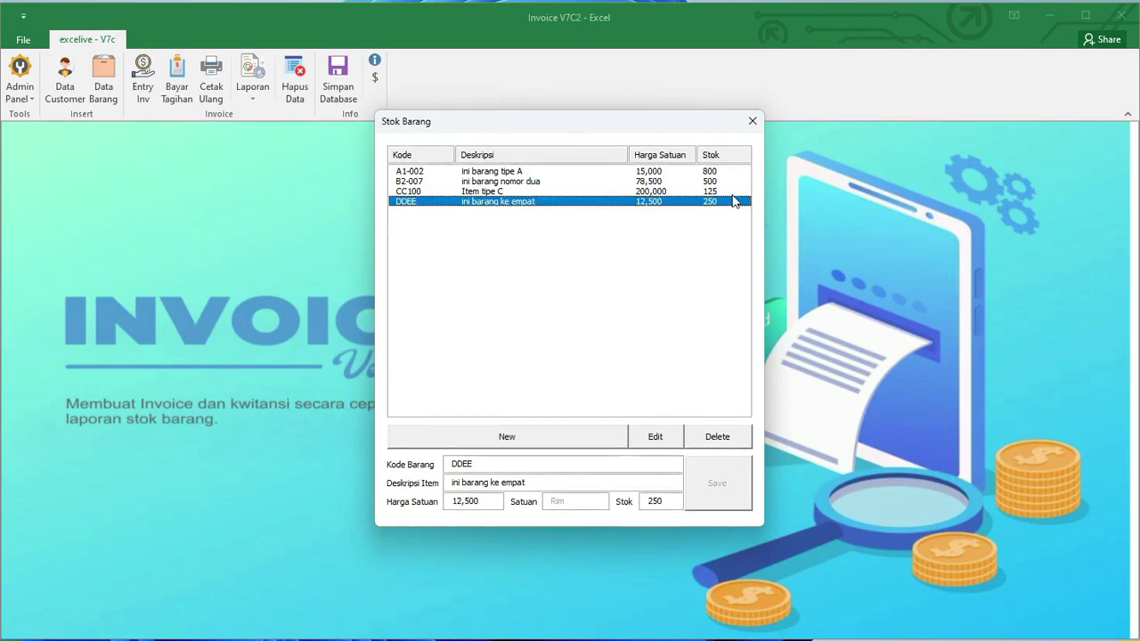
pyautogui.click(753, 121)
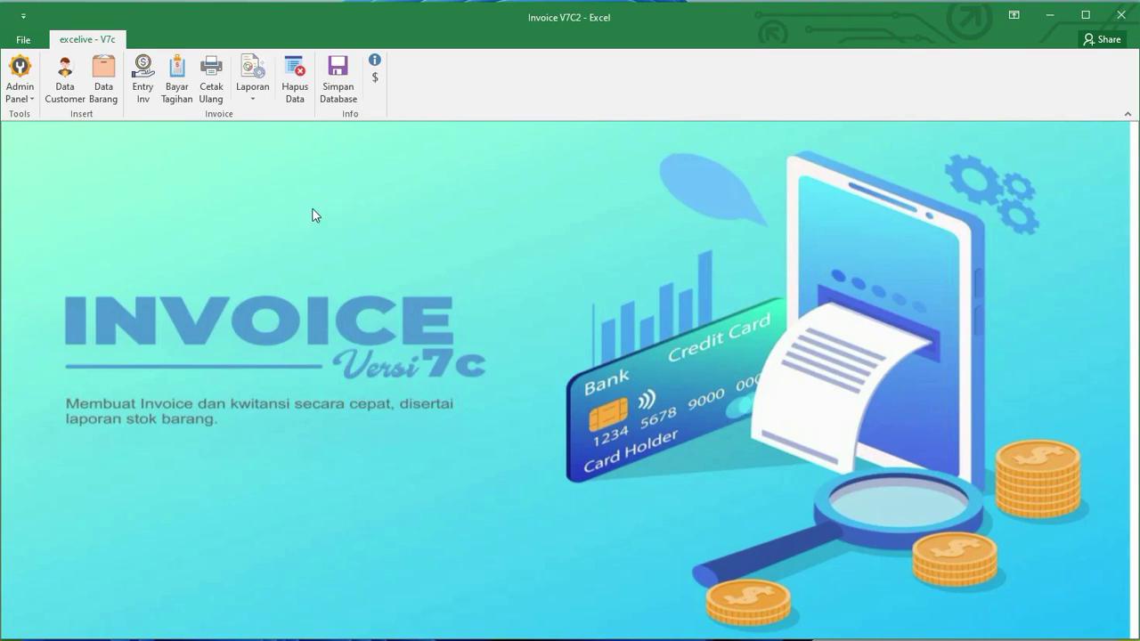
# Step: Start a new invoice for a Member customer, insert the second member from the list, and proceed to item entry
pyautogui.click(143, 76)
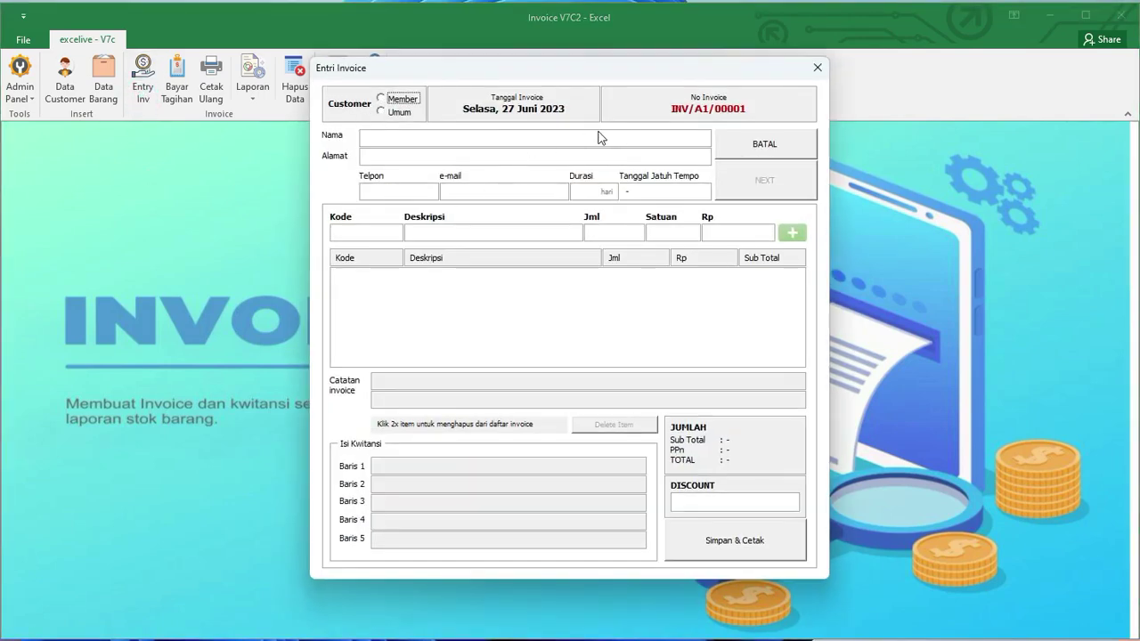
pyautogui.click(412, 104)
pyautogui.click(450, 221)
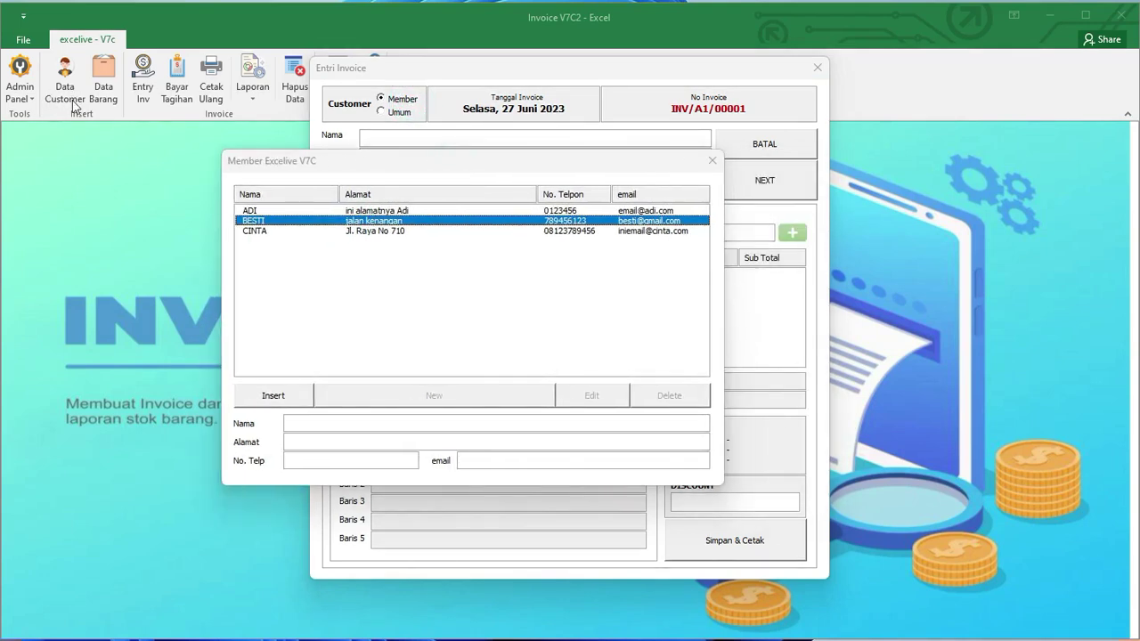
pyautogui.click(409, 231)
pyautogui.doubleClick(413, 220)
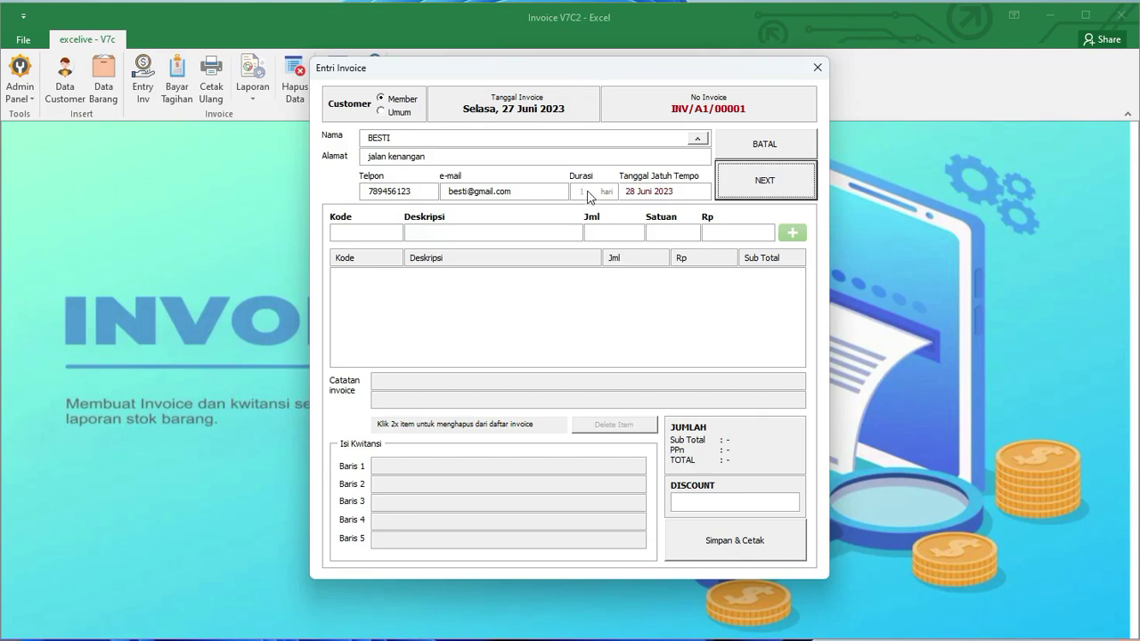
pyautogui.click(782, 194)
pyautogui.click(413, 305)
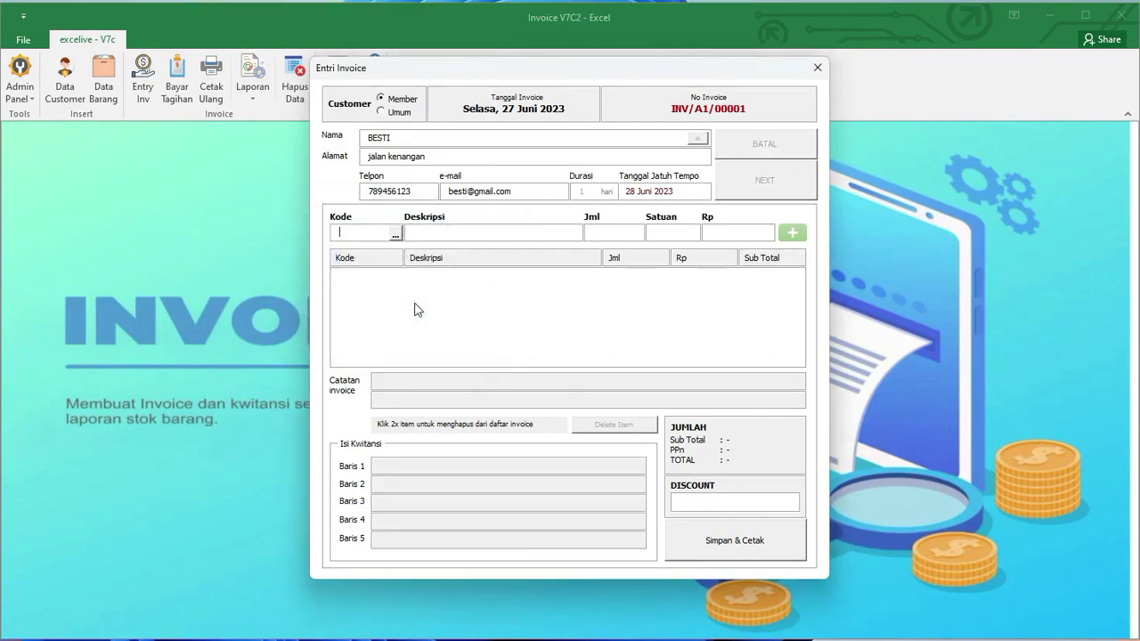
# Step: Browse the available item codes, try item code CC100 in the invoice entry line, and clear it
pyautogui.click(394, 234)
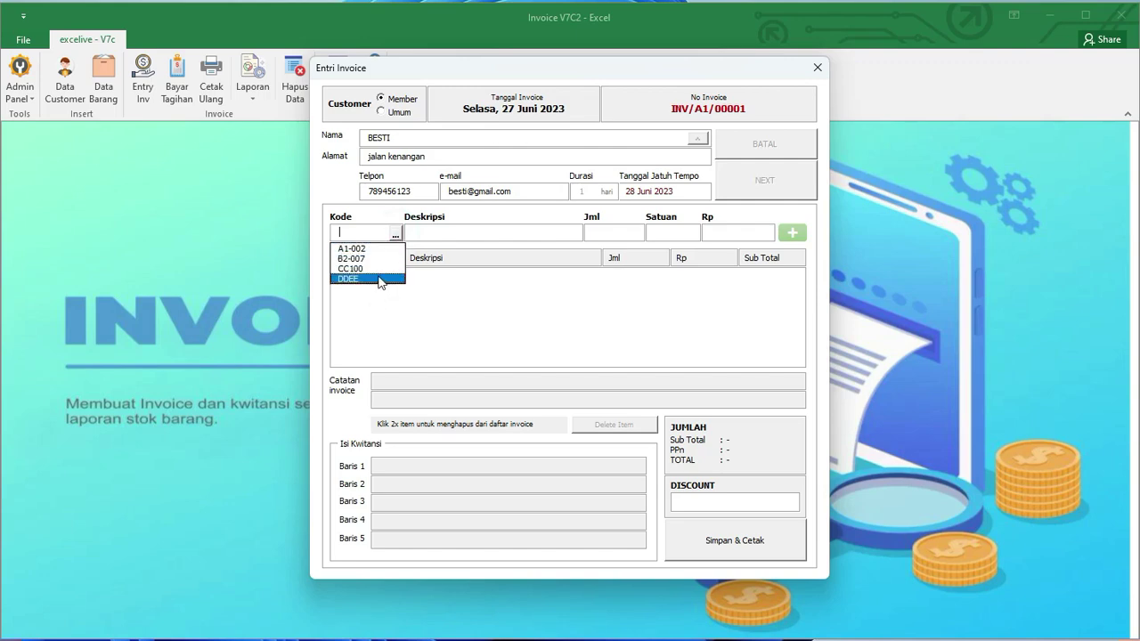
pyautogui.click(380, 219)
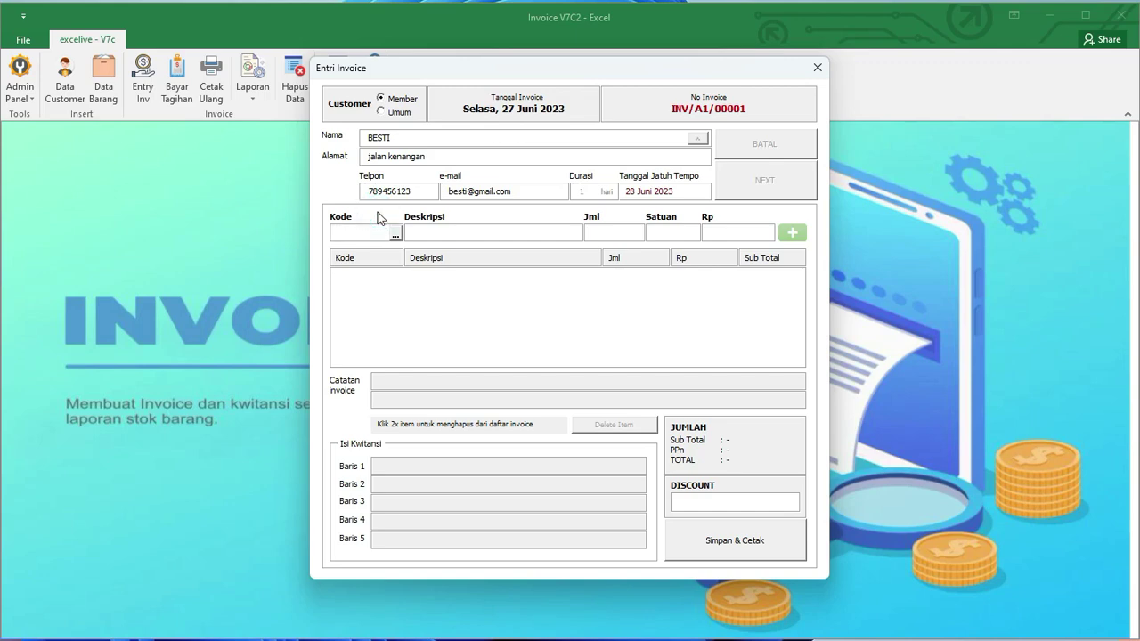
pyautogui.write('CC100')
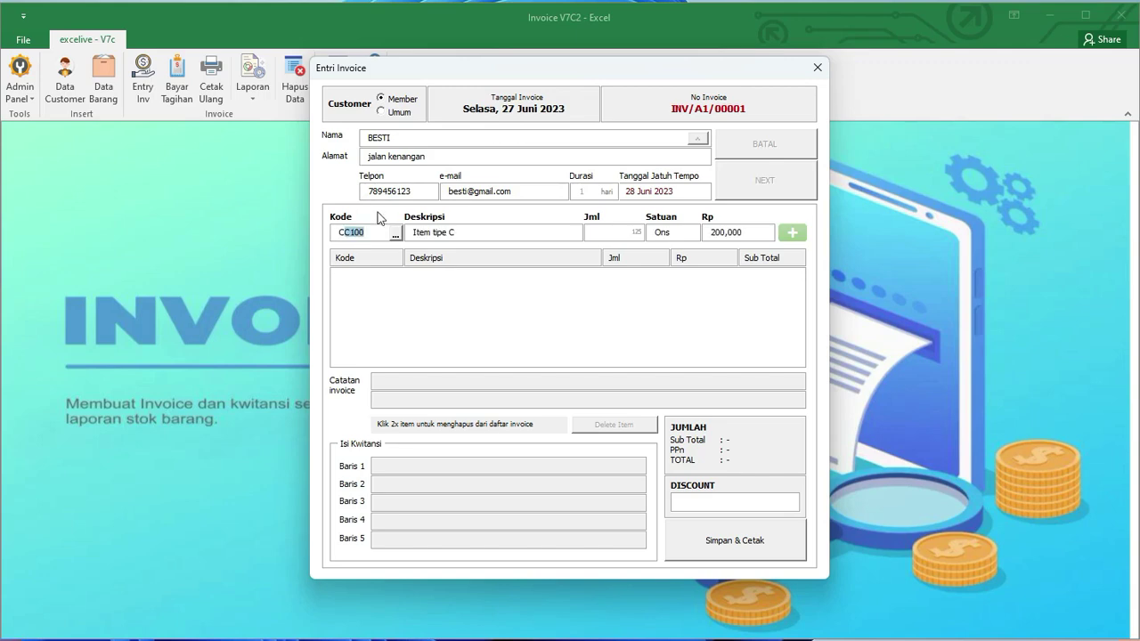
pyautogui.press('Tab')
pyautogui.click(352, 236)
pyautogui.hotkey('shift', 'Left')
pyautogui.hotkey('shift', 'Left')
pyautogui.hotkey('shift', 'Left')
pyautogui.hotkey('shift', 'Left')
pyautogui.hotkey('shift', 'Left')
pyautogui.press('BackSpace')
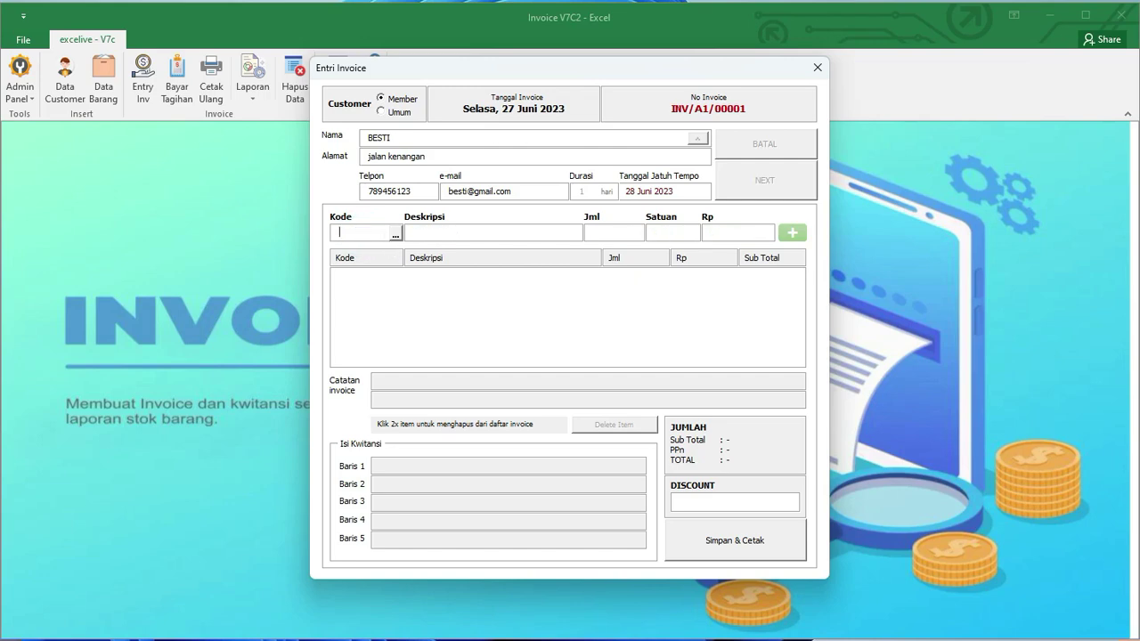
# Step: Add item A1-002 to the invoice with a quantity of 10 Kg at a price of 15,000, and select its row
pyautogui.write('A')
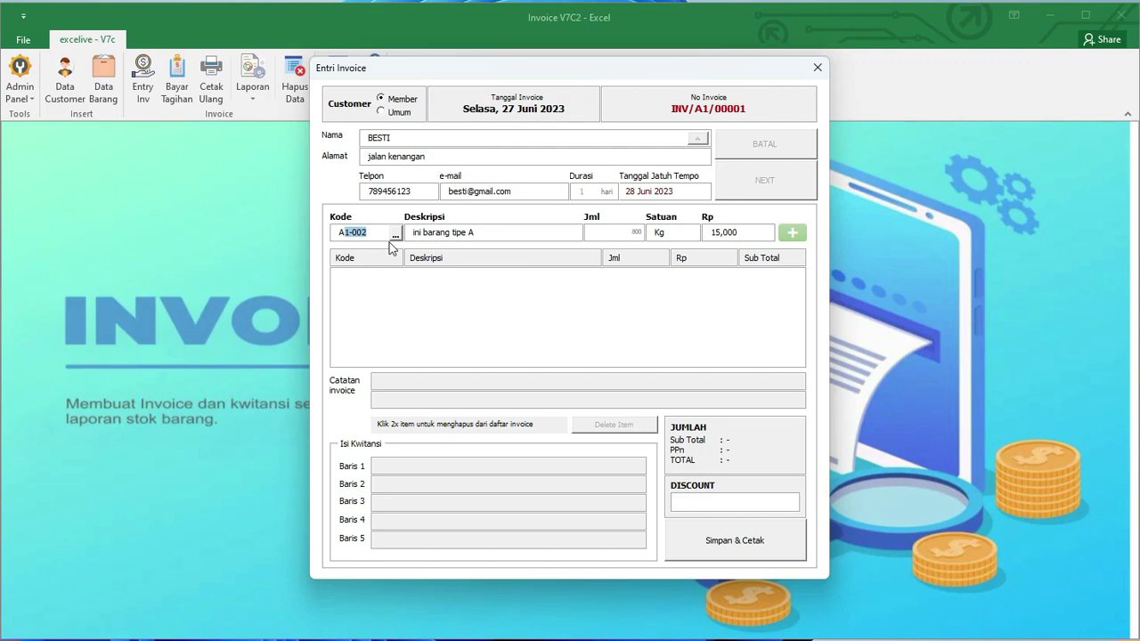
pyautogui.write('2')
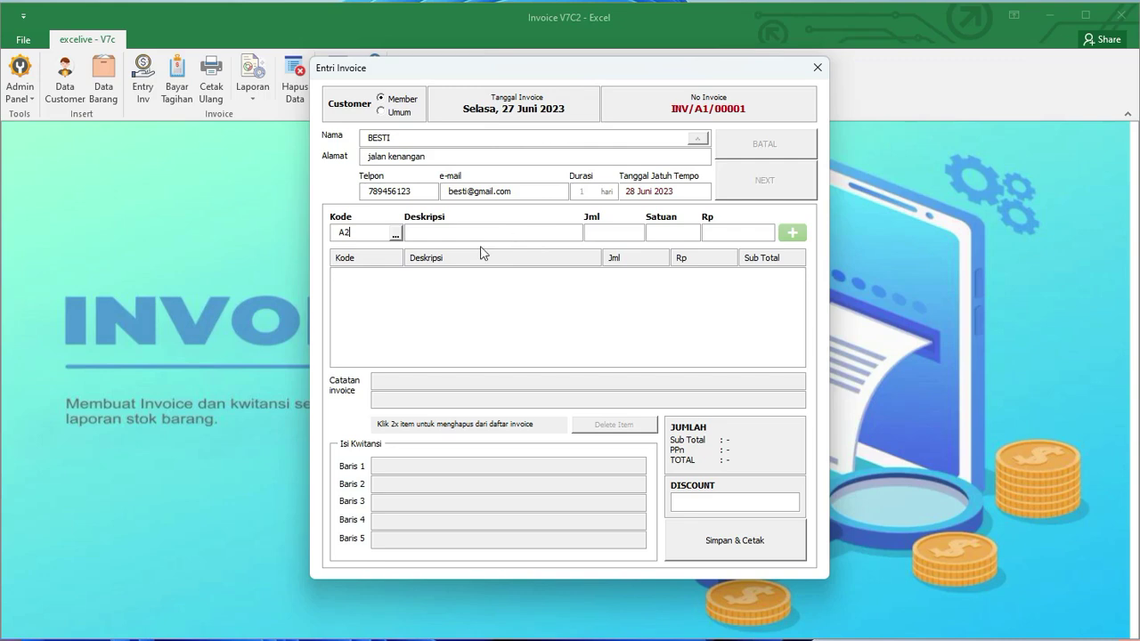
pyautogui.click(375, 235)
pyautogui.press('BackSpace')
pyautogui.write('1')
pyautogui.press('Tab')
pyautogui.press('Tab')
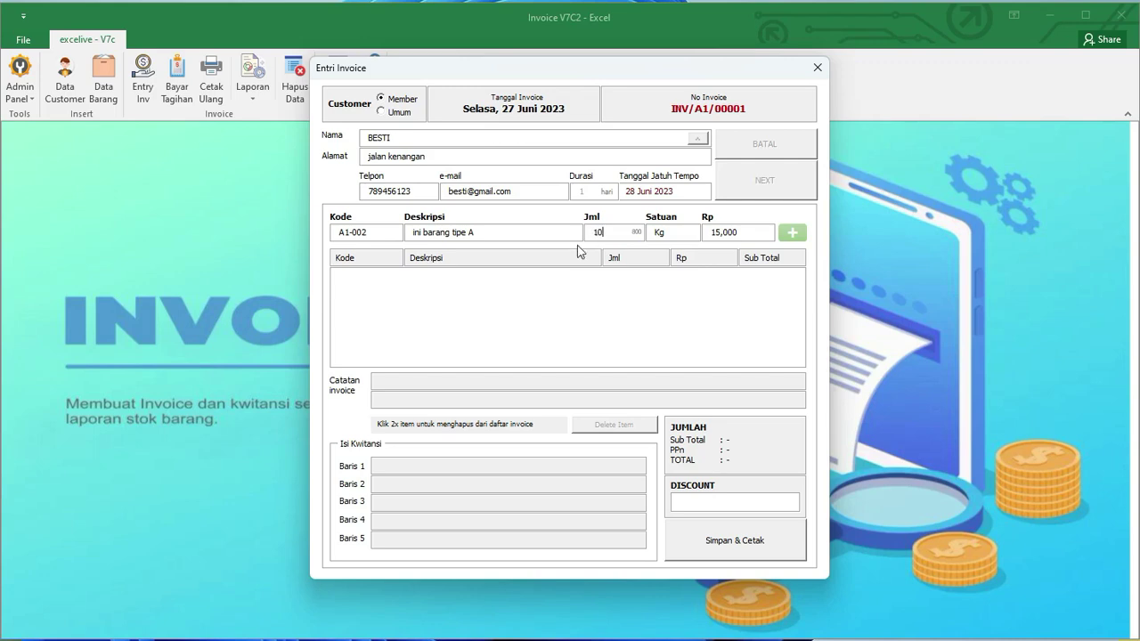
pyautogui.press('Tab')
pyautogui.doubleClick(736, 236)
pyautogui.click(737, 234)
pyautogui.click(795, 237)
pyautogui.click(651, 278)
# Step: Enter a new invoice item with code AAA, description "barang baru", quantity 5, unit Kg and price 85,000, and submit it
pyautogui.click(372, 228)
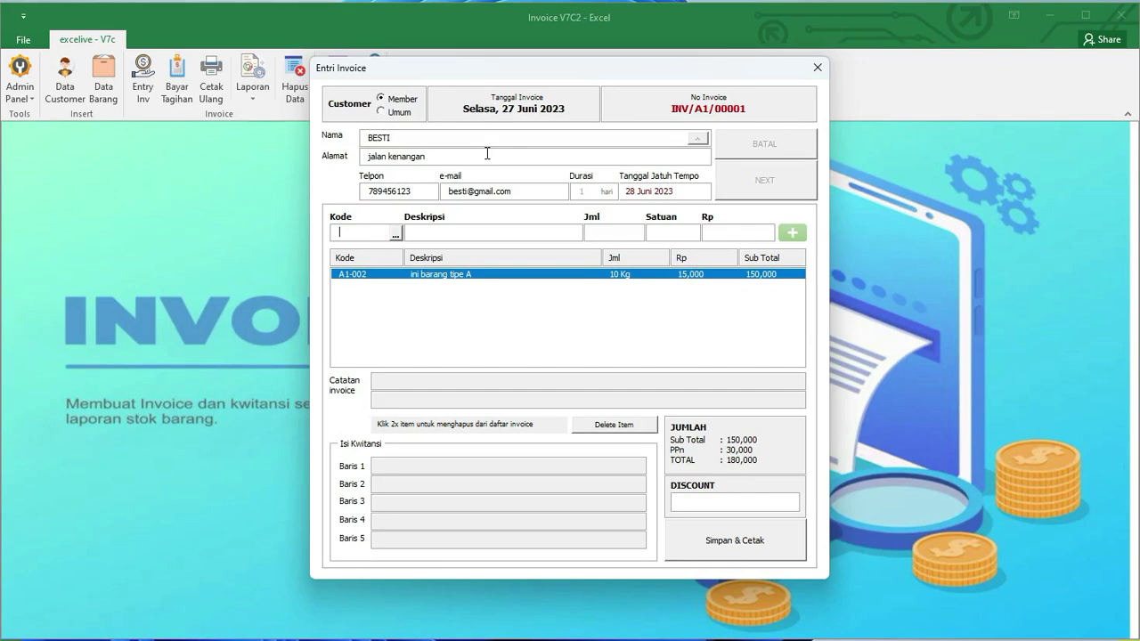
pyautogui.write('AA')
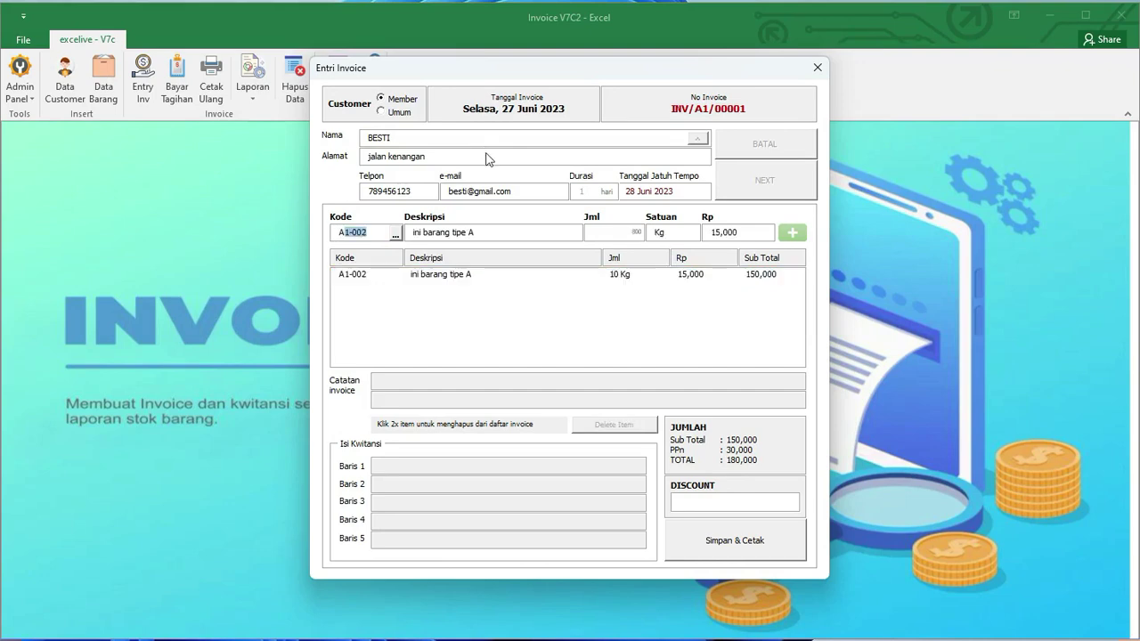
pyautogui.write('A')
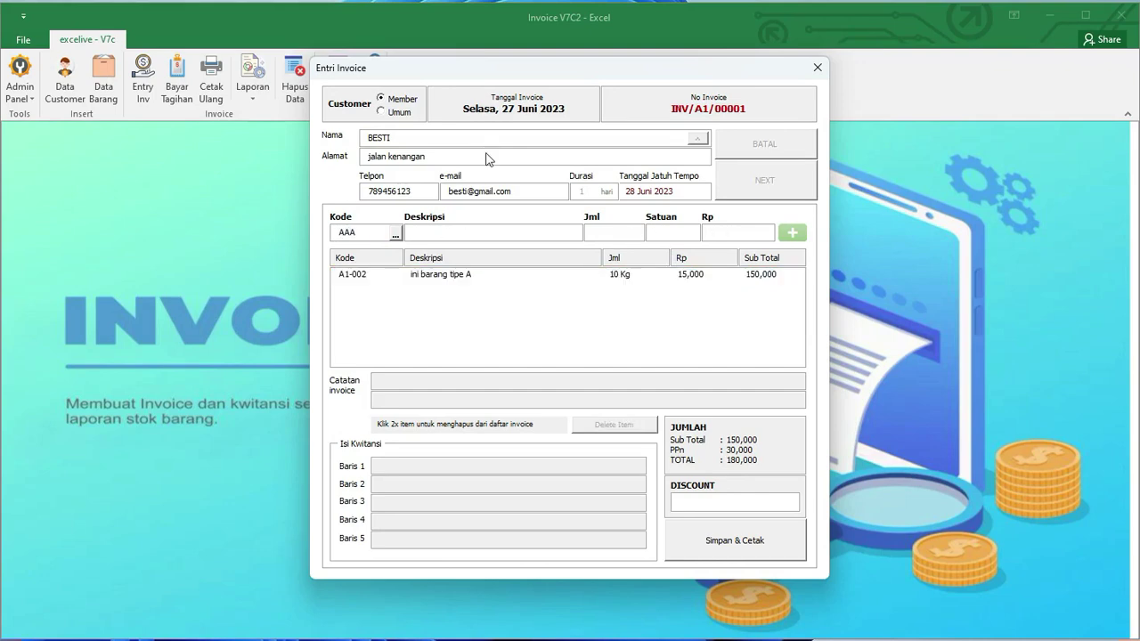
pyautogui.press('Tab')
pyautogui.write('baran')
pyautogui.press('Tab')
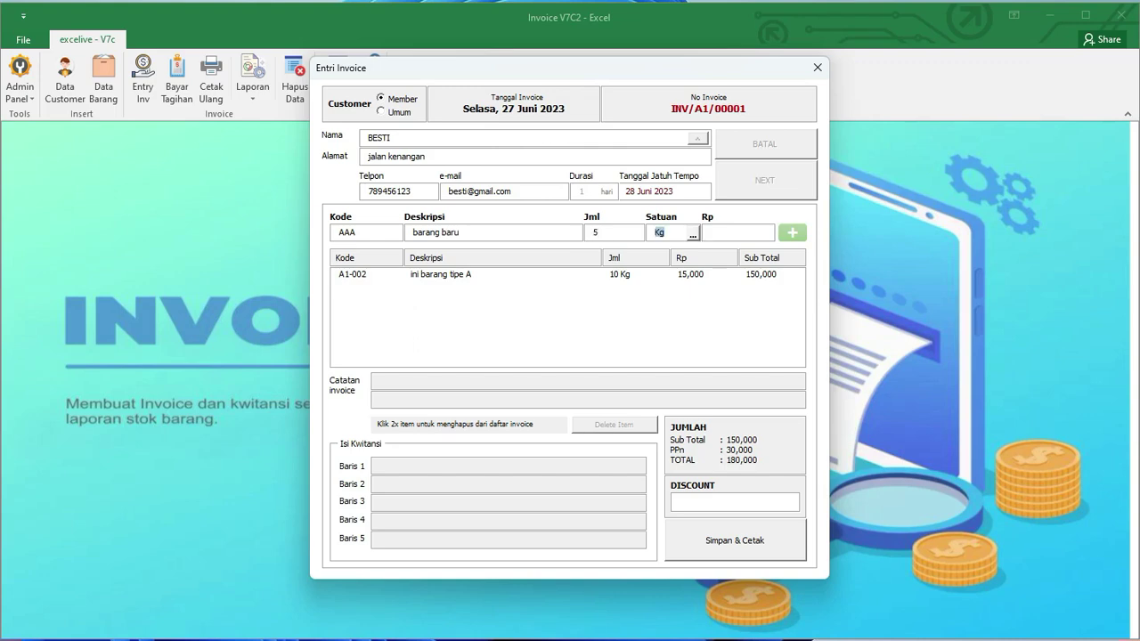
pyautogui.click(692, 233)
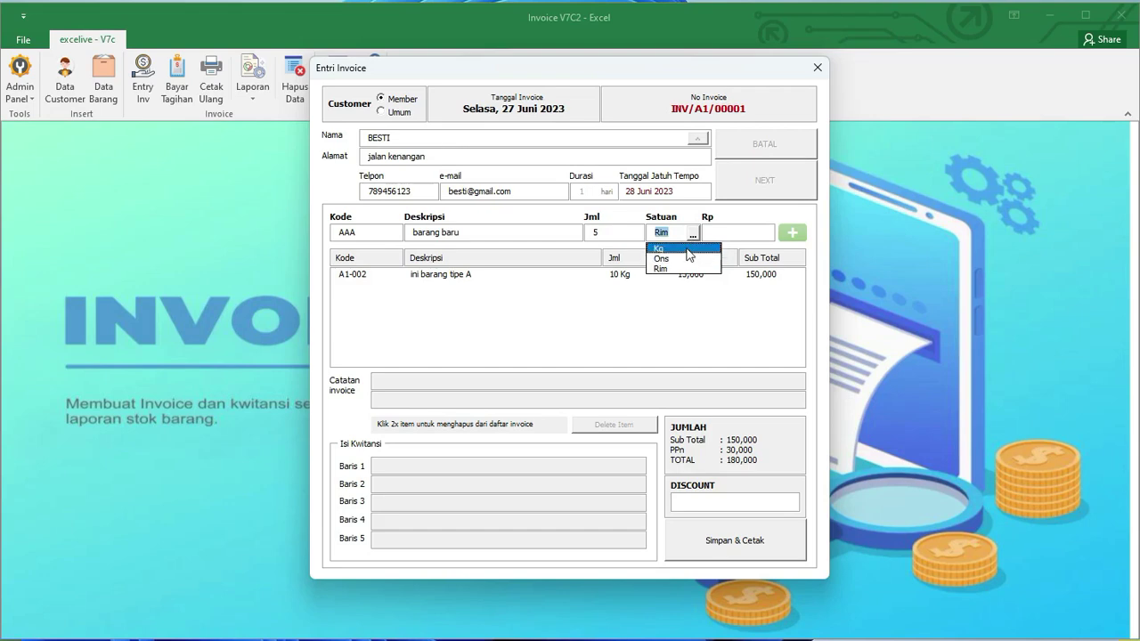
pyautogui.click(687, 250)
pyautogui.click(737, 231)
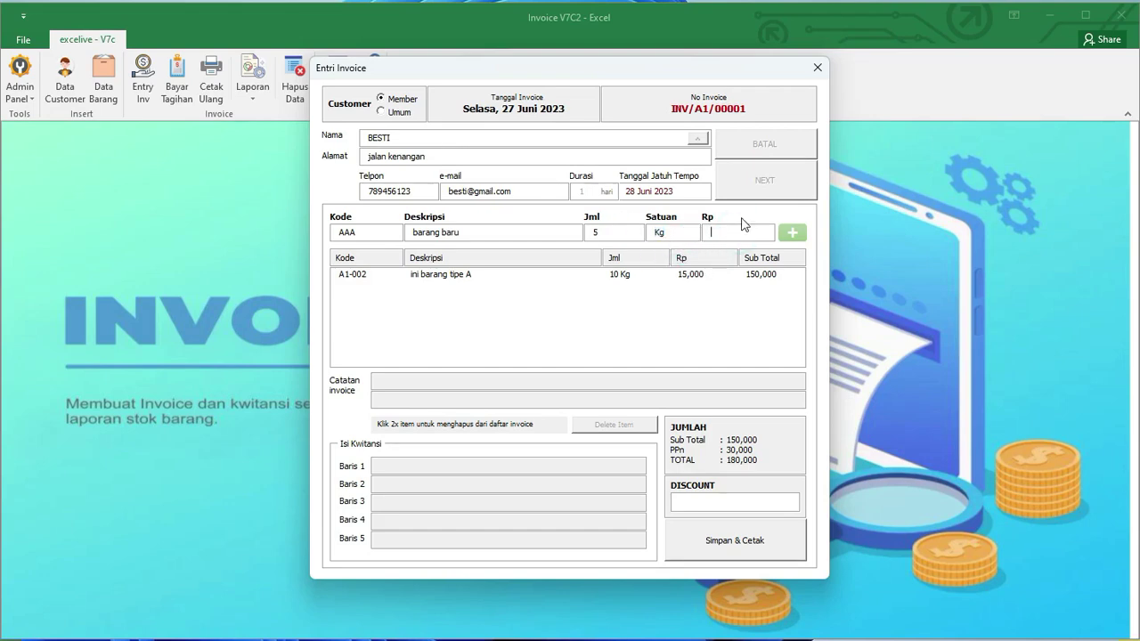
pyautogui.write('85,000')
pyautogui.click(799, 238)
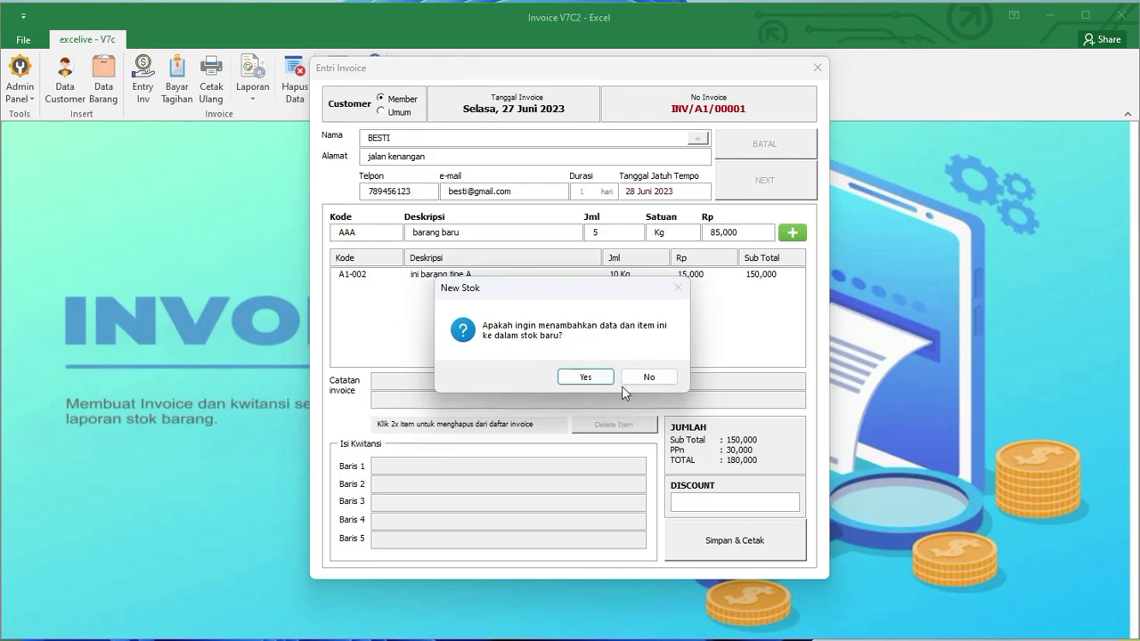
# Step: Agree to register item AAA as new stock while adding it to the invoice, and select its row
pyautogui.moveTo(592, 293); pyautogui.dragTo(544, 313)
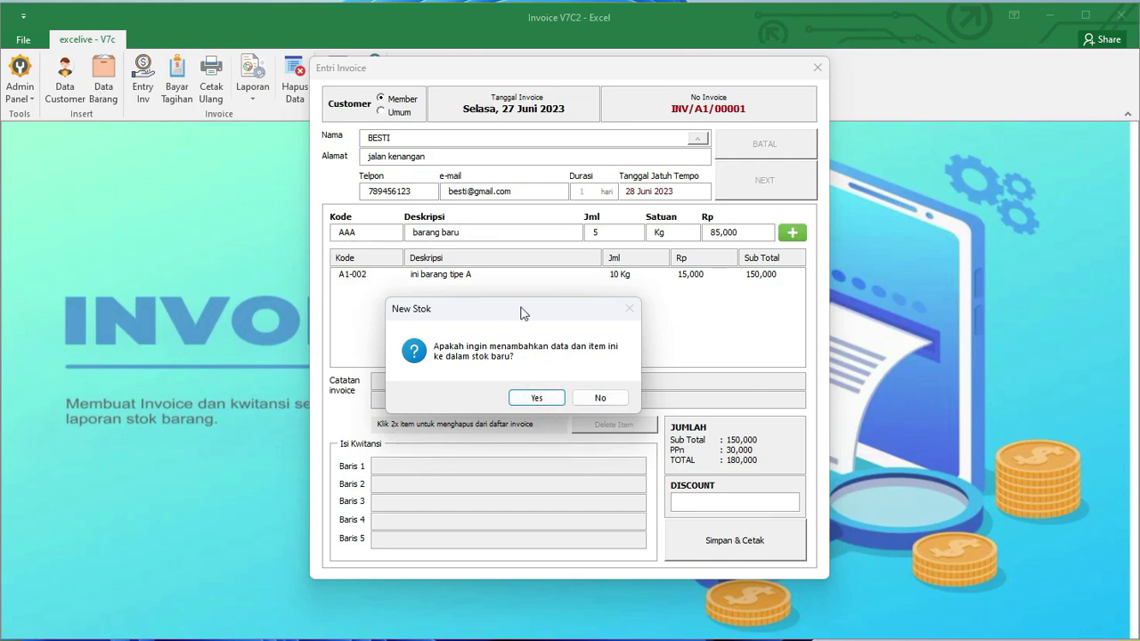
pyautogui.click(600, 397)
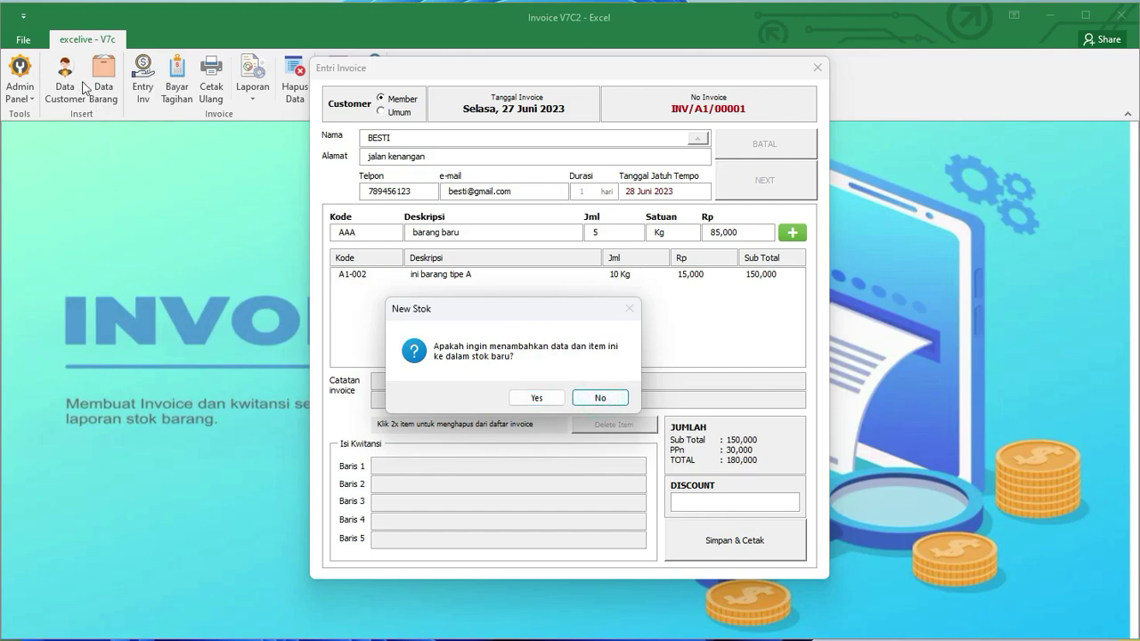
pyautogui.click(548, 399)
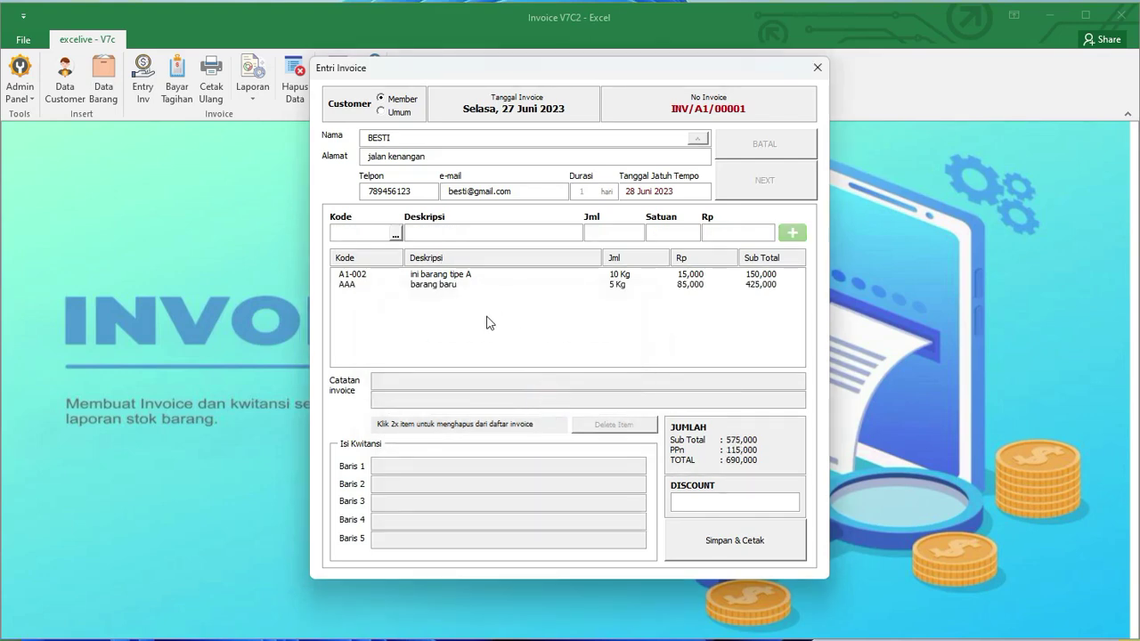
pyautogui.click(360, 285)
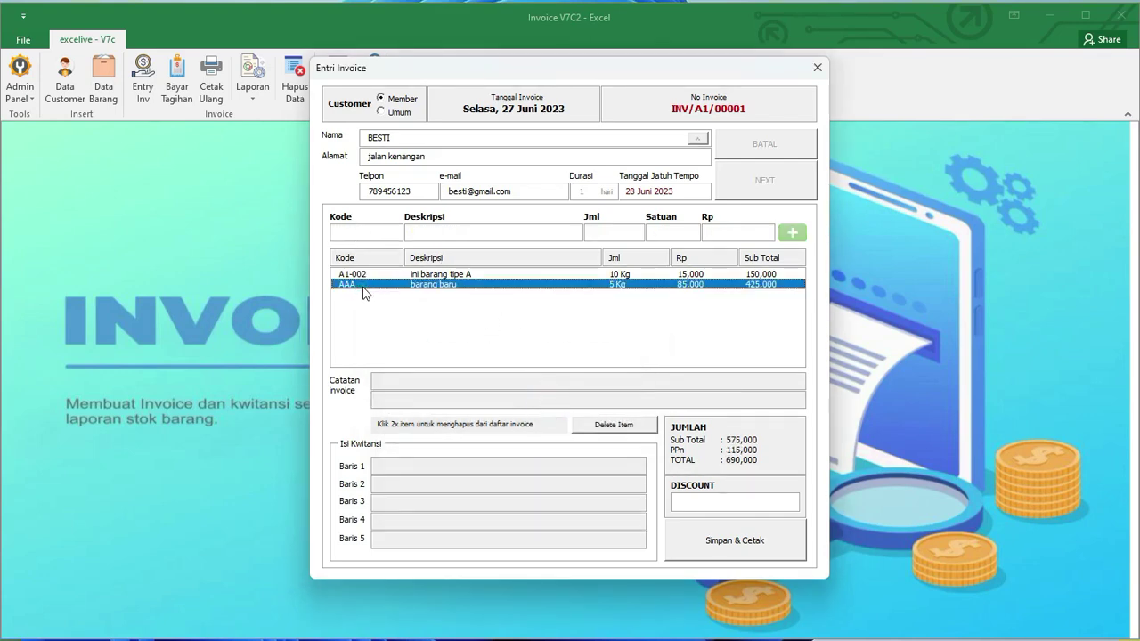
# Step: Try to add item AAA to the invoice a second time with a quantity of 5
pyautogui.click(369, 233)
pyautogui.click(395, 233)
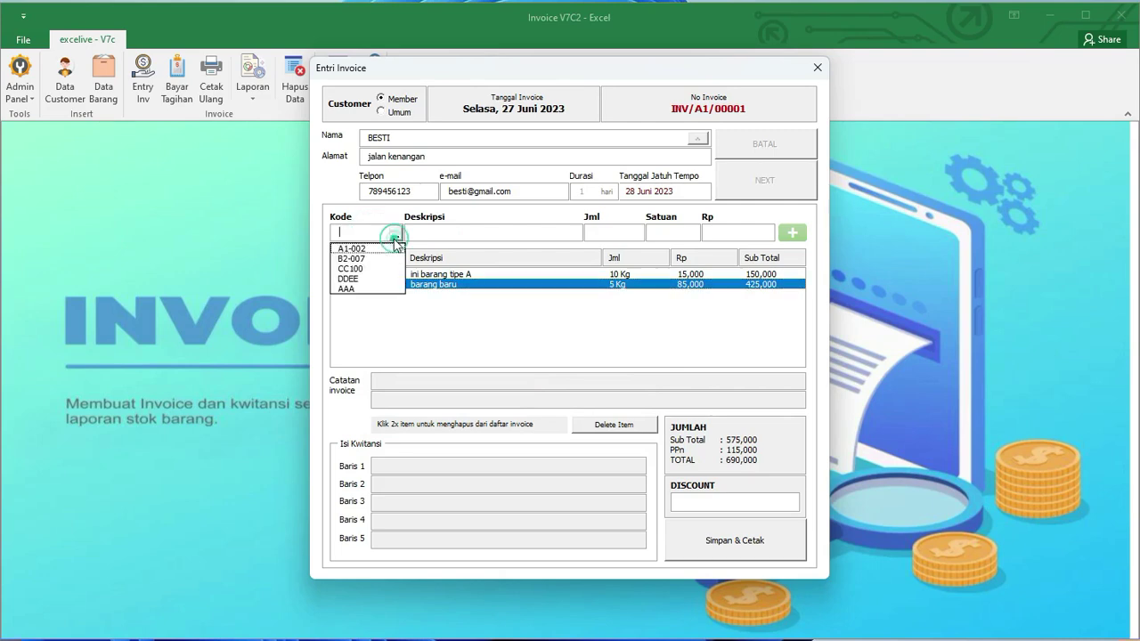
pyautogui.click(370, 288)
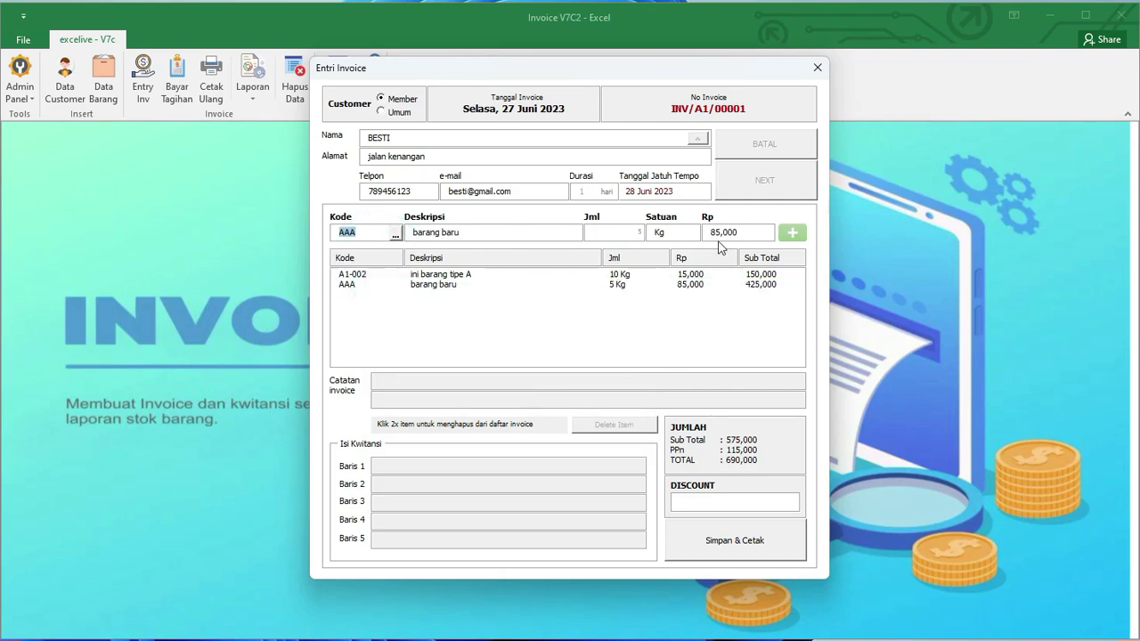
pyautogui.click(608, 235)
pyautogui.write('5')
pyautogui.press('Return')
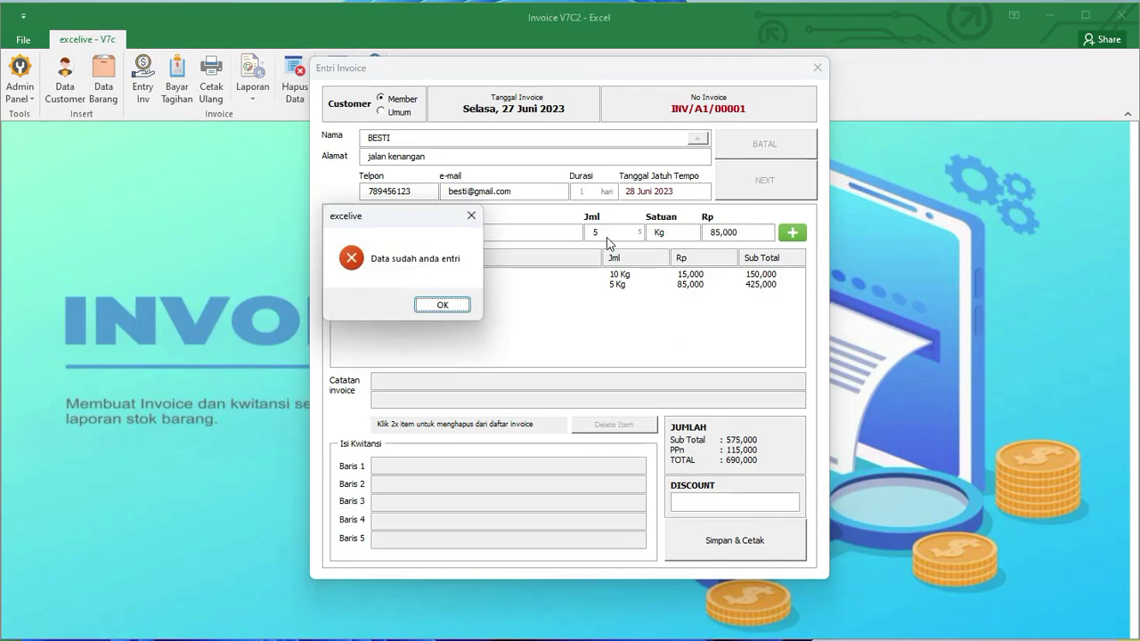
pyautogui.click(440, 305)
# Step: Enter a new invoice item with code XXX, description "ini barang rusak", quantity 70, unit Rim and price 7,000, and submit it
pyautogui.click(396, 233)
pyautogui.click(395, 234)
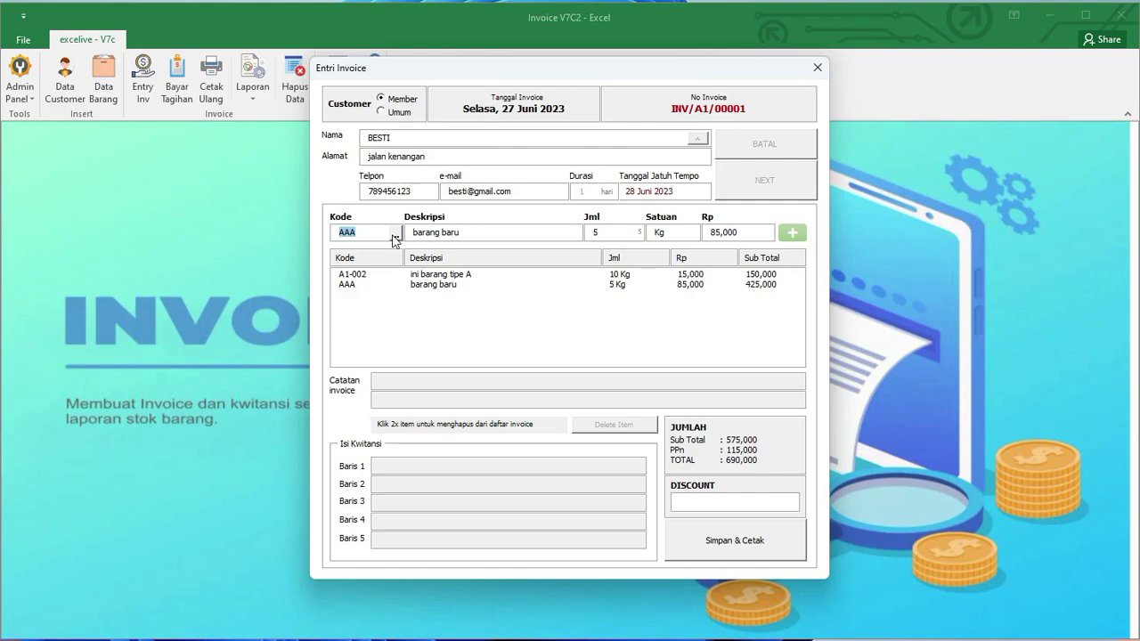
pyautogui.write('XXX')
pyautogui.press('Tab')
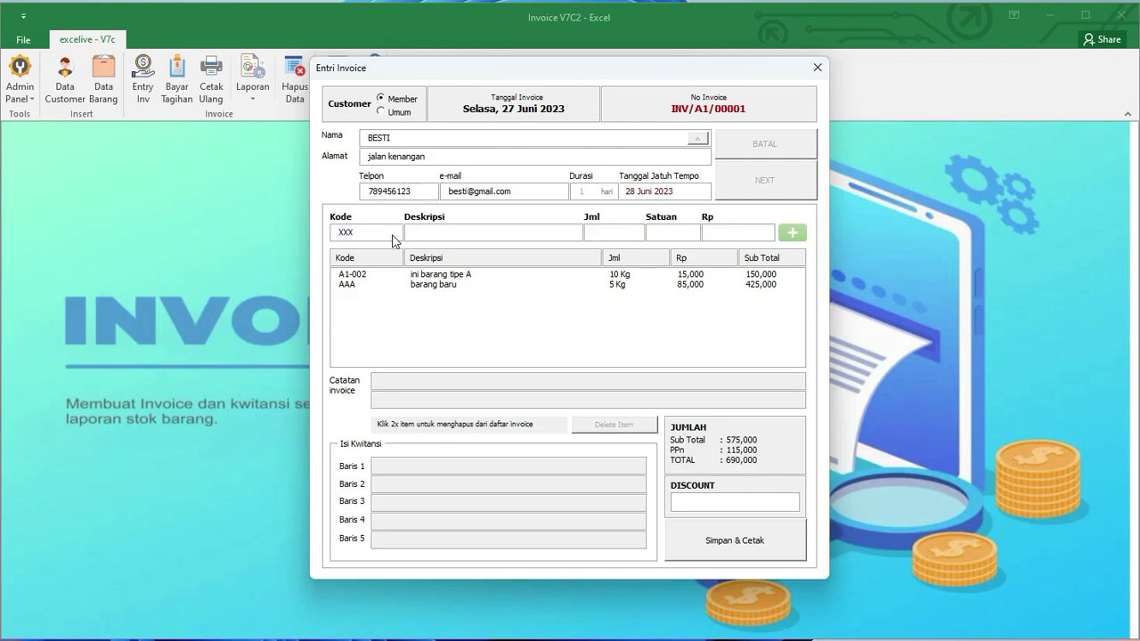
pyautogui.write('ini barang r70')
pyautogui.press('Tab')
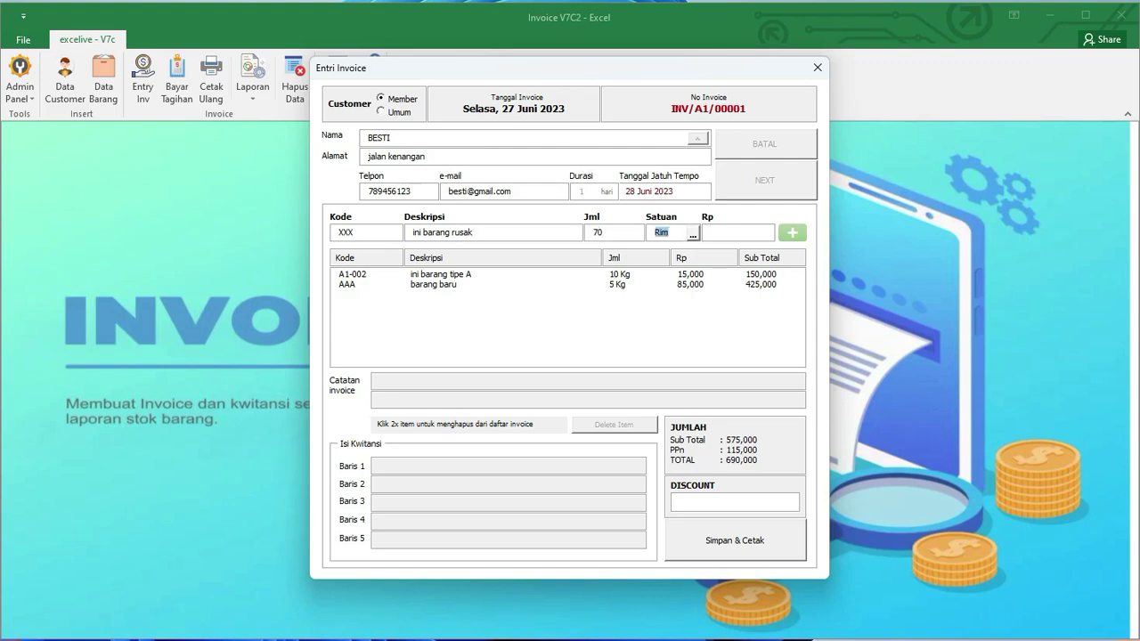
pyautogui.press('Tab')
pyautogui.write('7,000')
pyautogui.click(792, 233)
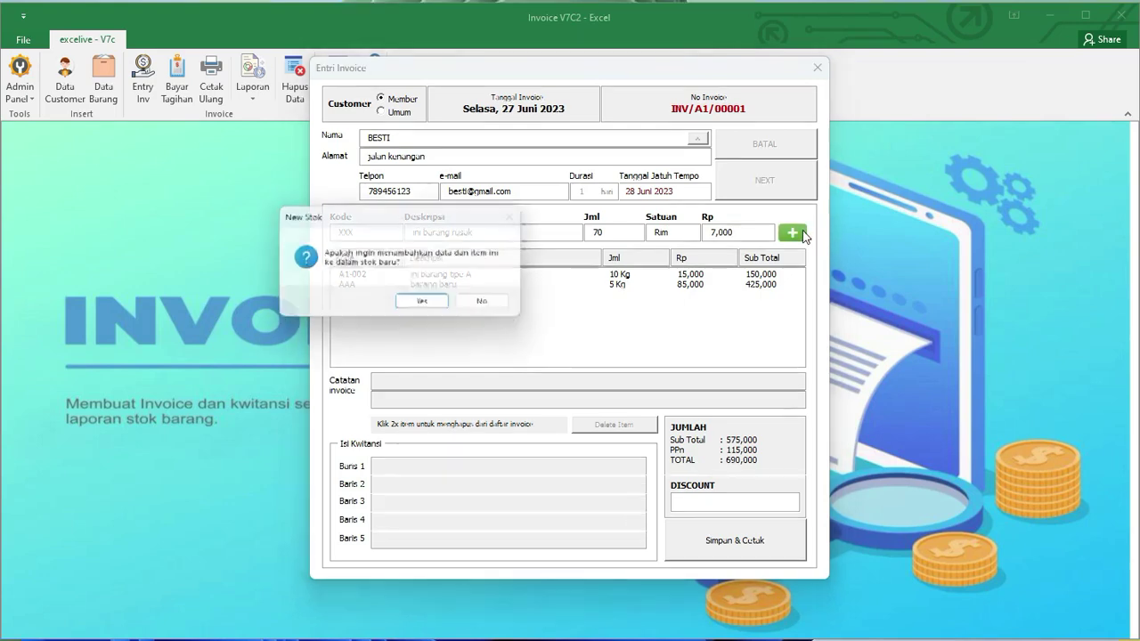
# Step: Decline registering item XXX as new stock while adding it to the invoice, and select its row
pyautogui.moveTo(394, 214); pyautogui.dragTo(523, 271)
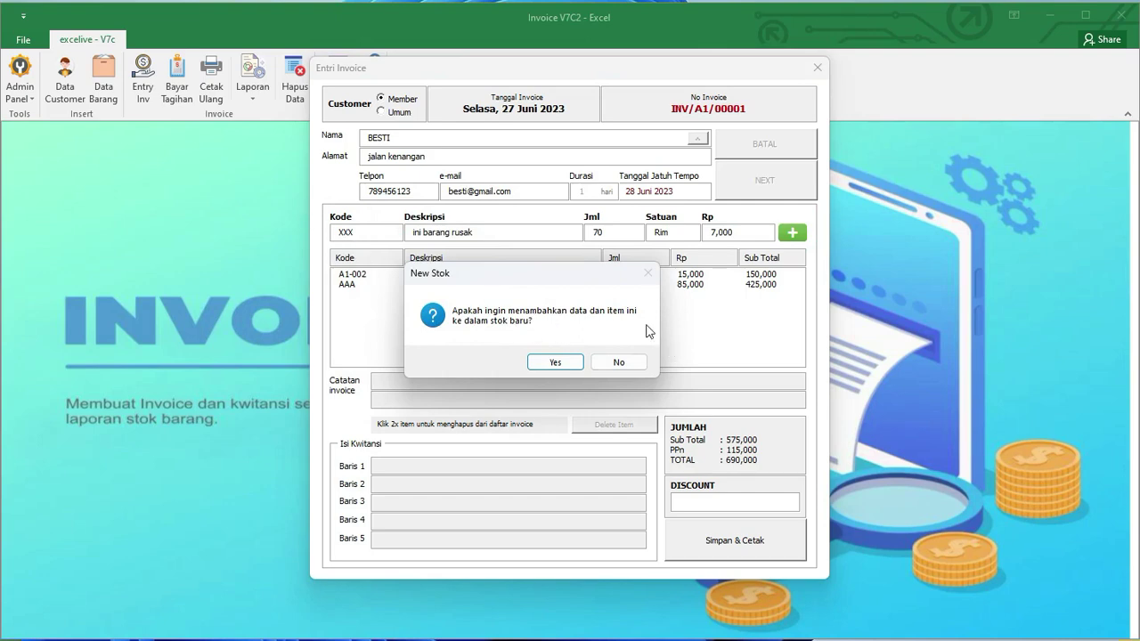
pyautogui.click(618, 363)
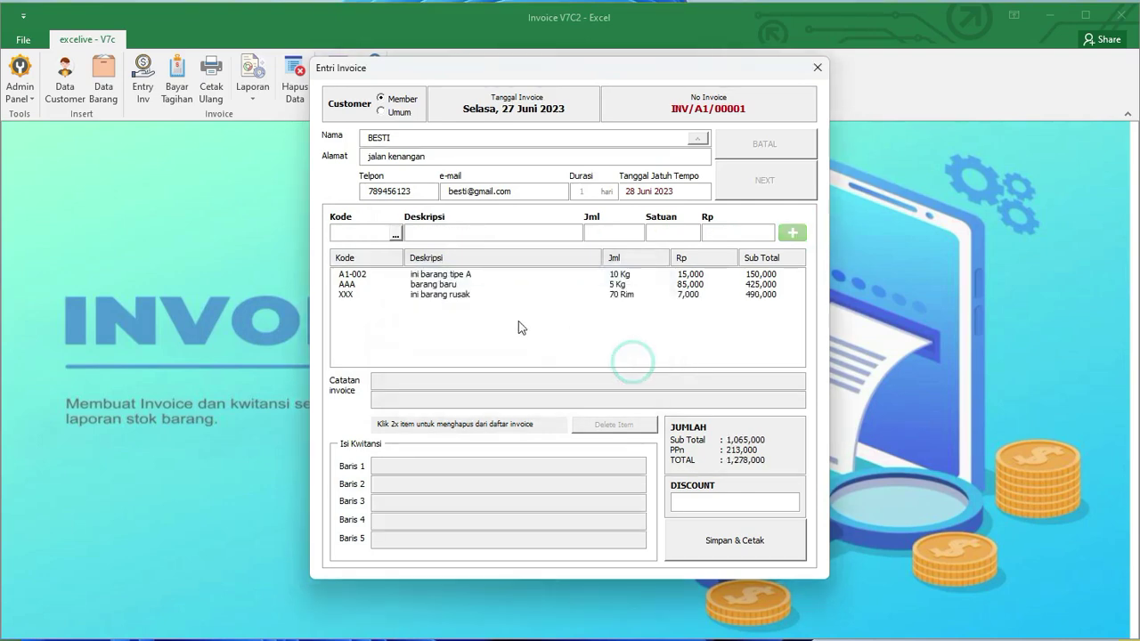
pyautogui.click(436, 294)
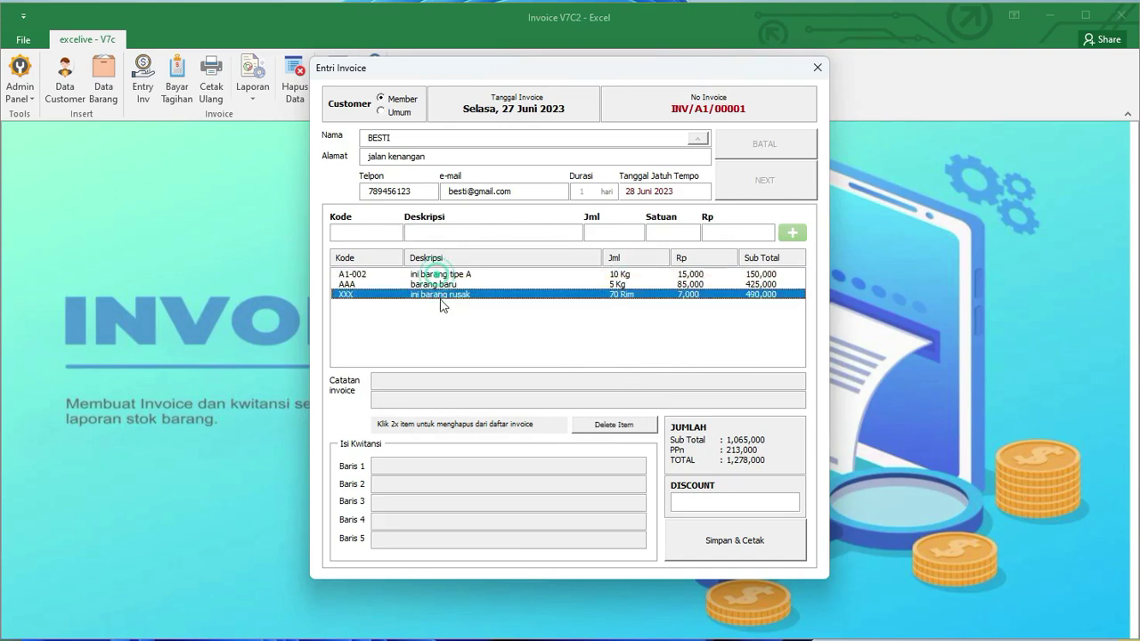
pyautogui.click(454, 276)
pyautogui.click(472, 293)
# Step: Fill in the two invoice note lines with "catatan invoice" and "baris catatan yang kedua"
pyautogui.click(525, 384)
pyautogui.write('catatan')
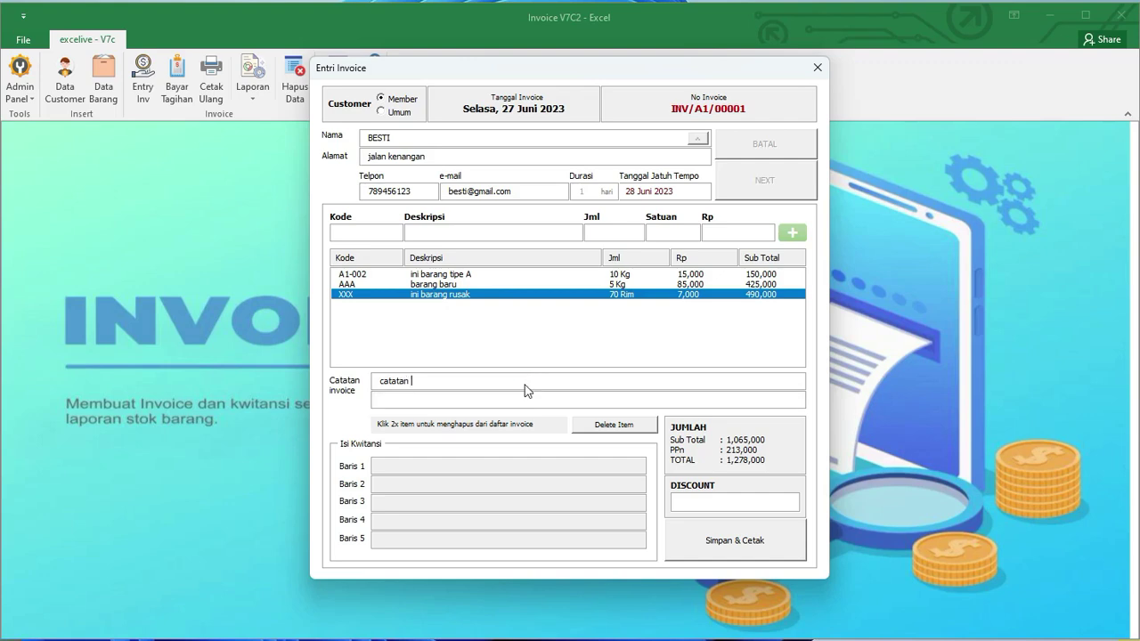
pyautogui.write('nvoice')
pyautogui.write('baris car')
pyautogui.press('BackSpace')
pyautogui.write('tatan yang kedua')
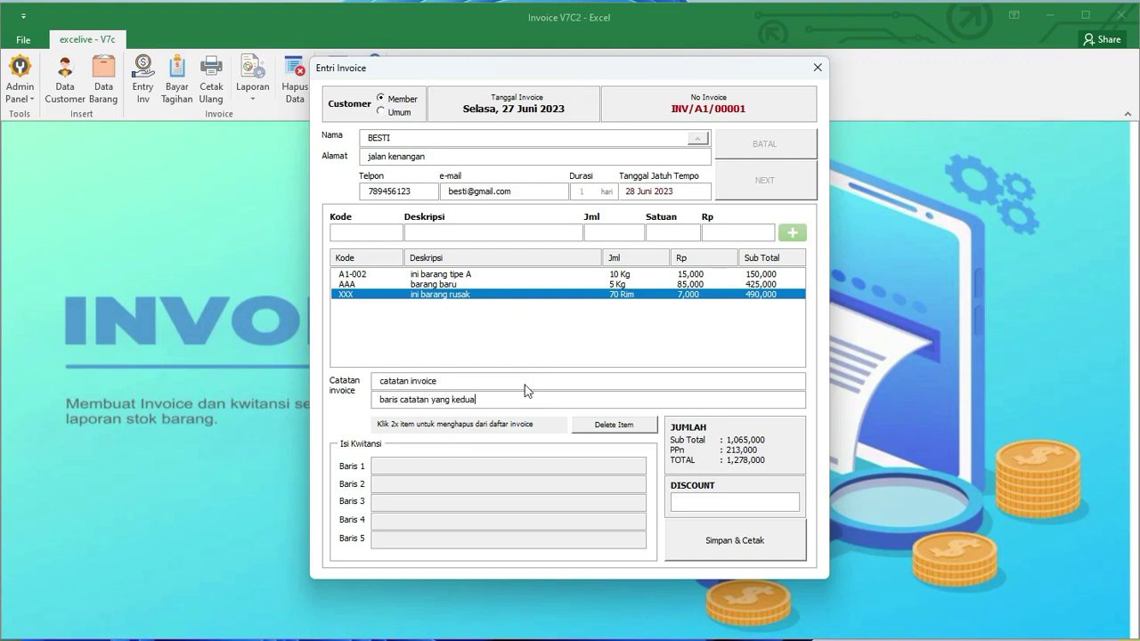
# Step: Enter "ini kwitansi" as the first receipt line, then save the invoice for printing and confirm the entered data
pyautogui.click(408, 462)
pyautogui.write('ini kwitansi')
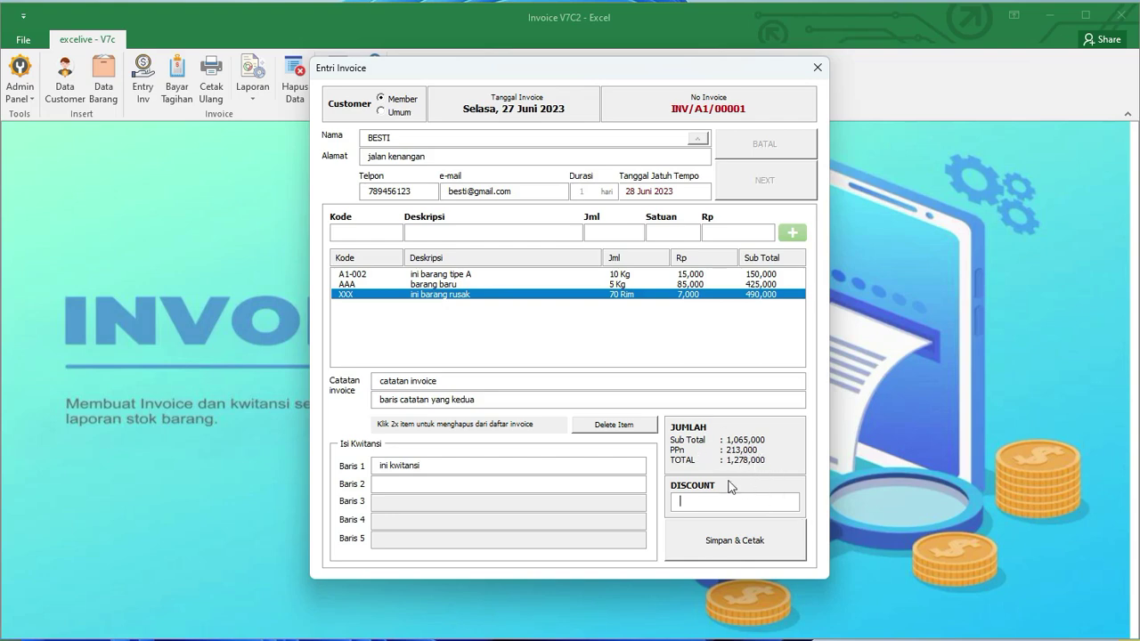
pyautogui.click(795, 545)
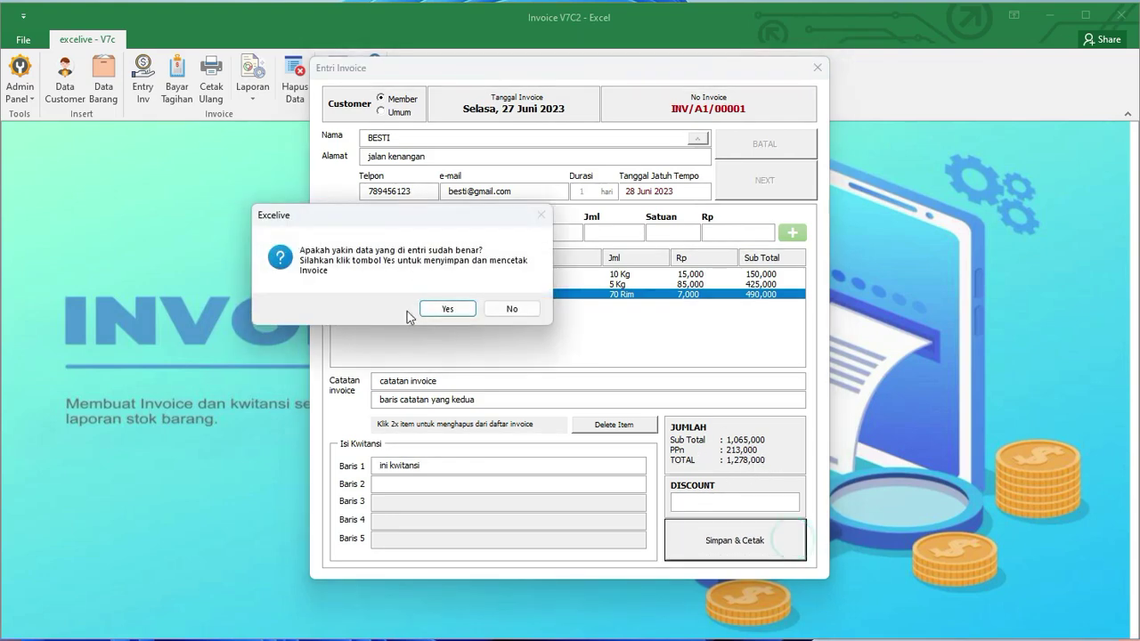
pyautogui.click(446, 309)
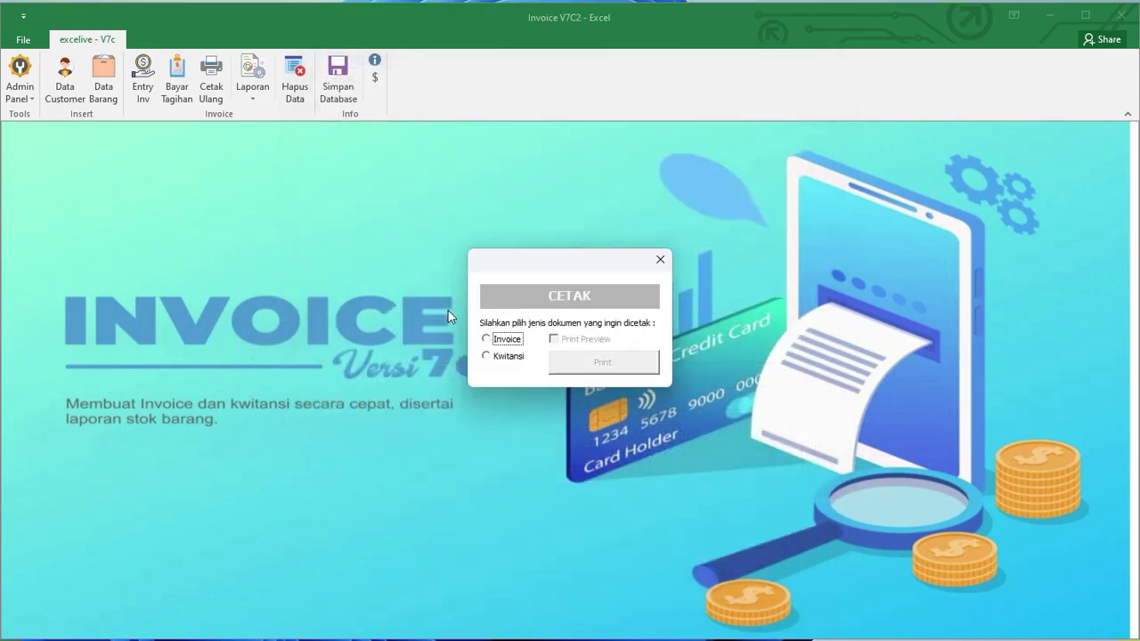
# Step: Choose Invoice as the document to print and generate it with Print Preview enabled
pyautogui.click(544, 260)
pyautogui.click(493, 316)
pyautogui.click(502, 336)
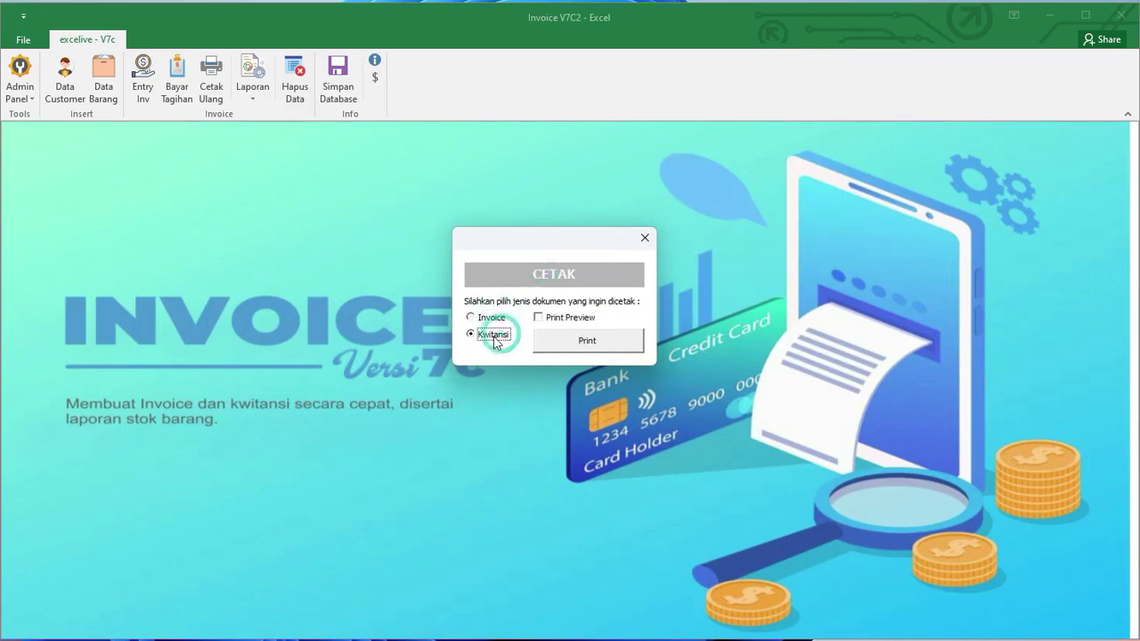
pyautogui.click(498, 319)
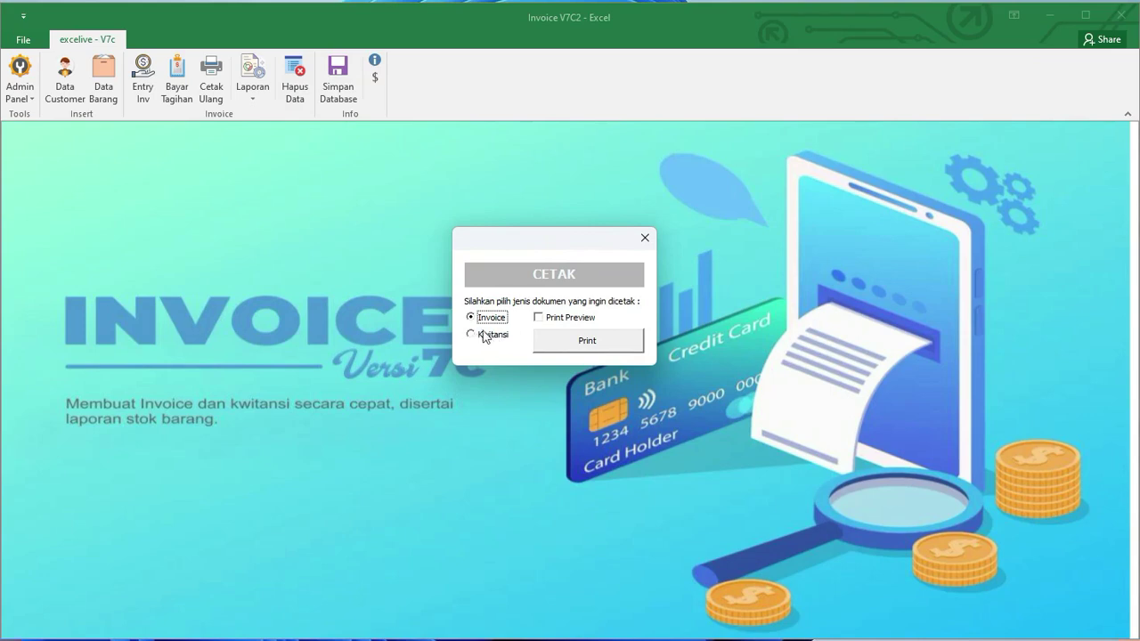
pyautogui.click(493, 322)
pyautogui.click(573, 322)
pyautogui.click(590, 341)
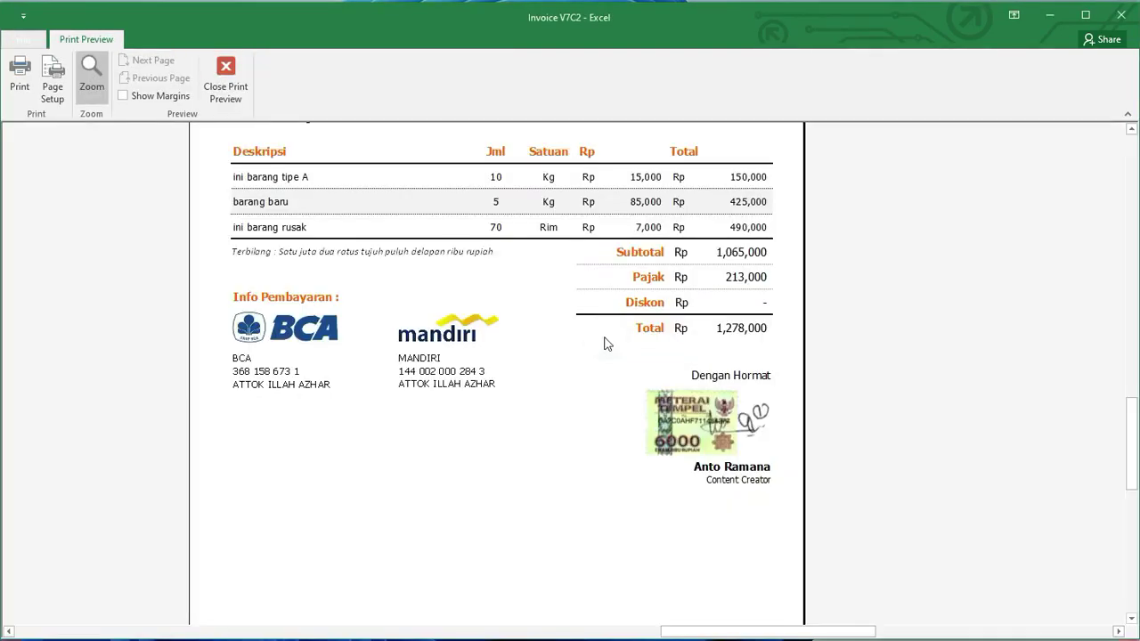
# Step: Examine the previewed invoice's header, item table, totals, amount in words and footer notes, and close the preview
pyautogui.click(568, 297)
pyautogui.click(646, 268)
pyautogui.scroll(1, 732, 328)
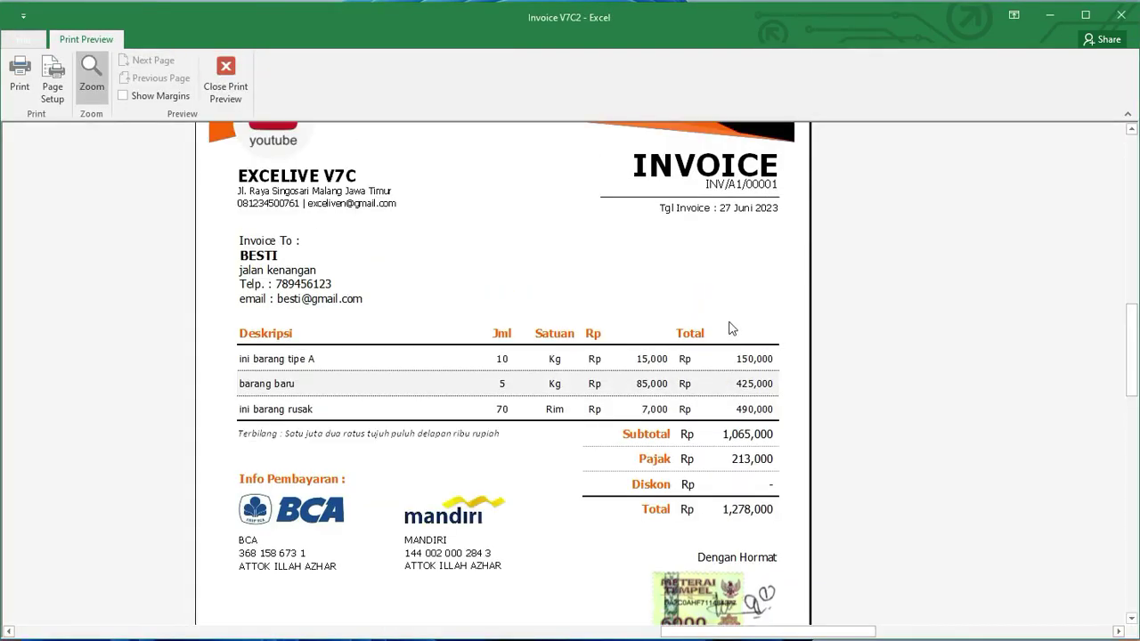
pyautogui.click(504, 318)
pyautogui.click(590, 311)
pyautogui.scroll(2, 453, 285)
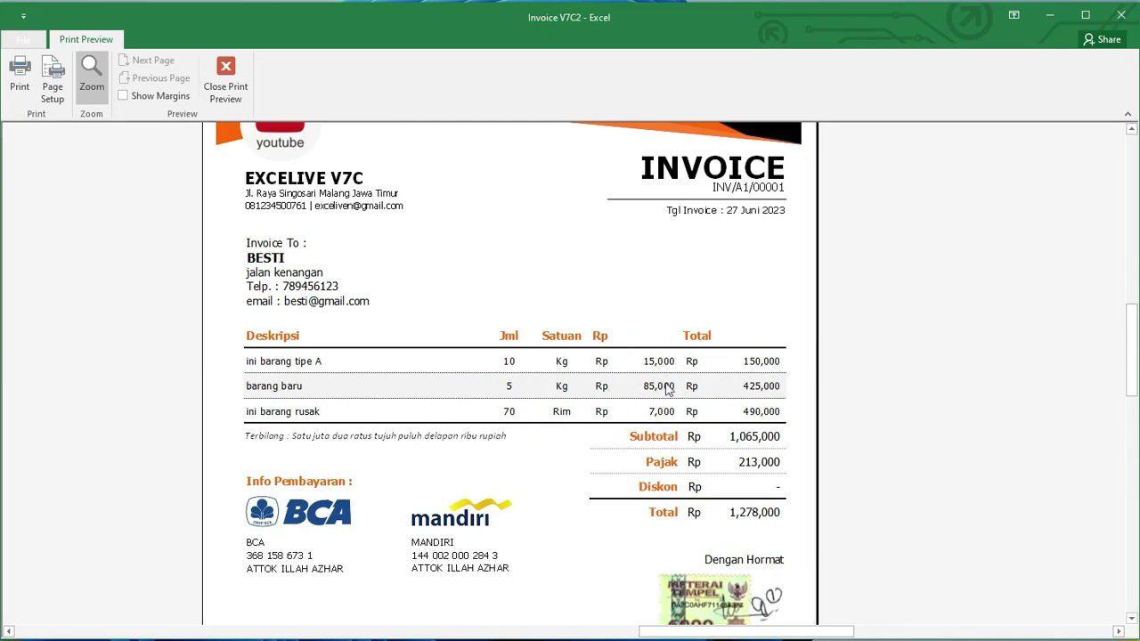
pyautogui.scroll(-2, 776, 472)
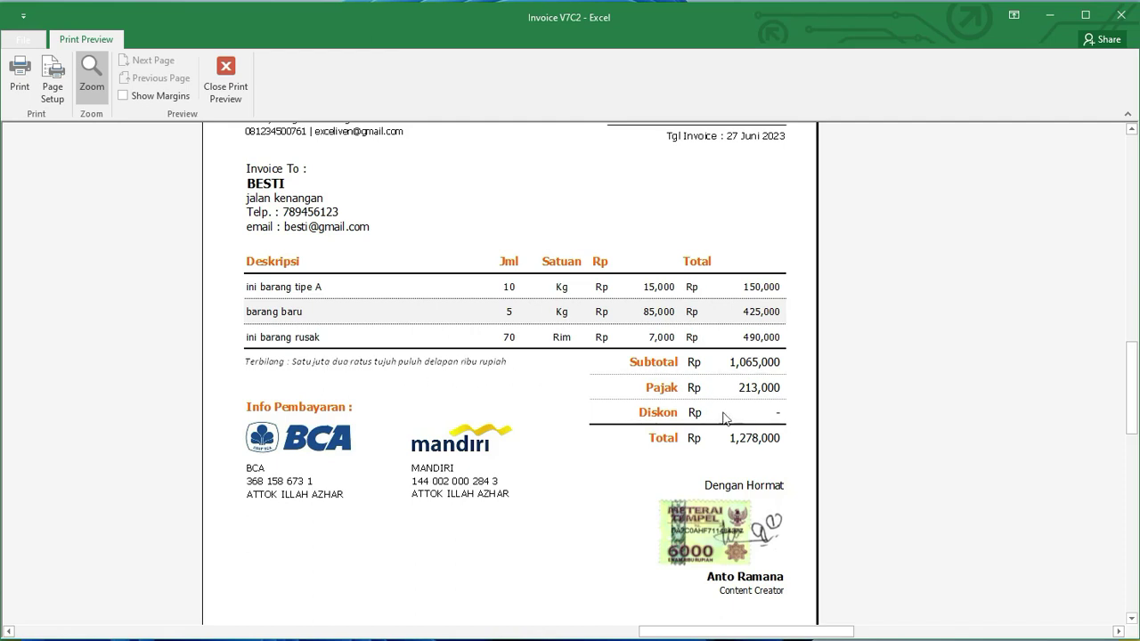
pyautogui.click(626, 415)
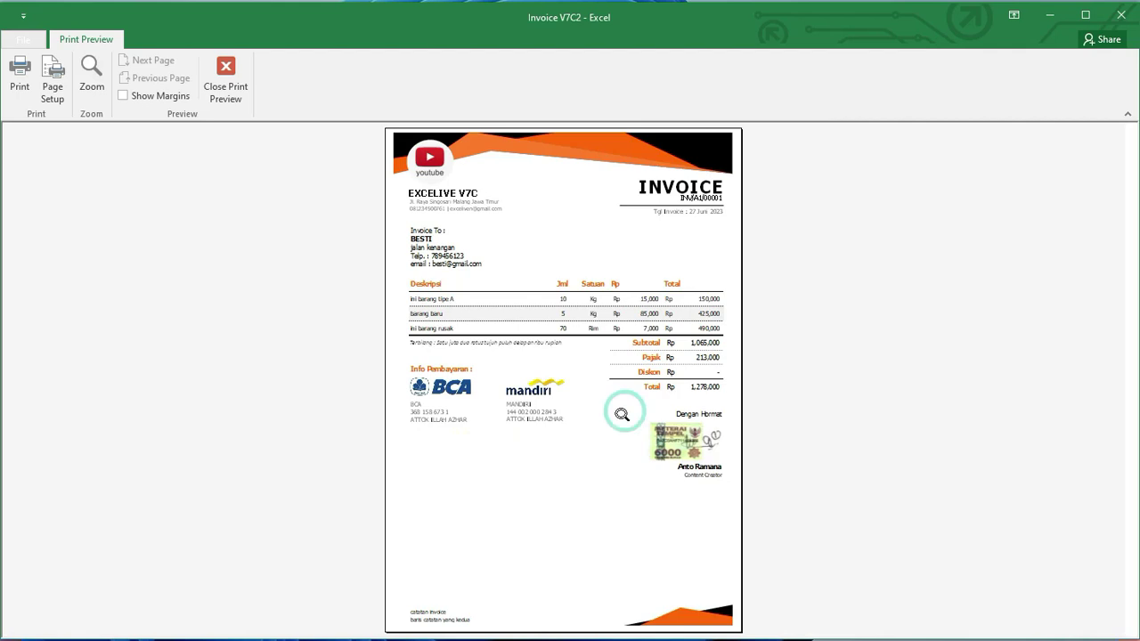
pyautogui.click(458, 594)
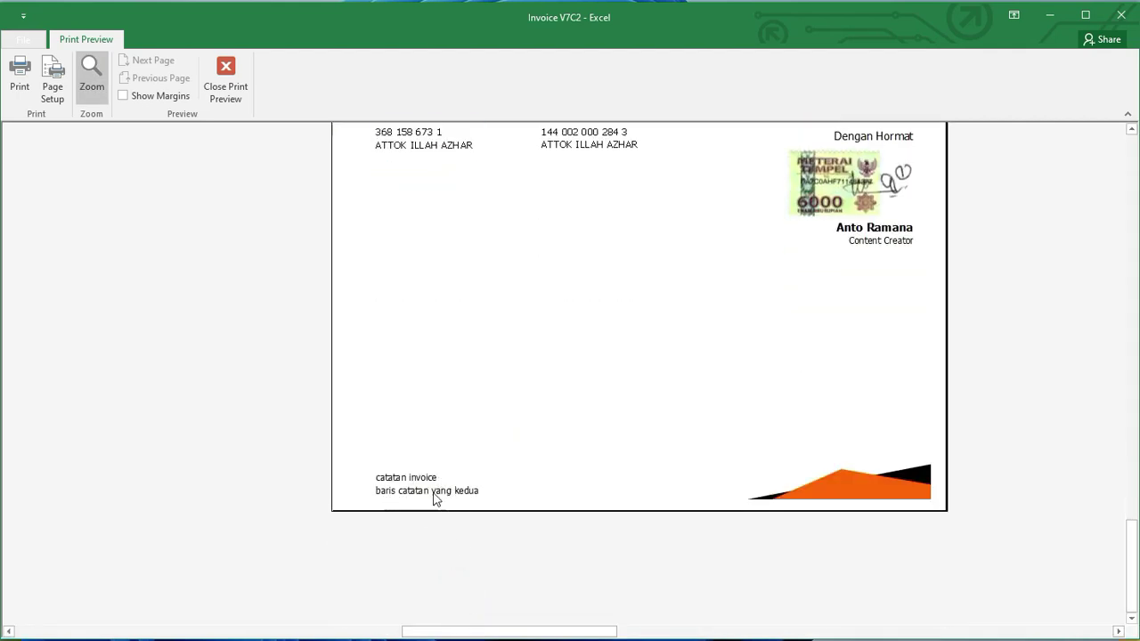
pyautogui.click(436, 492)
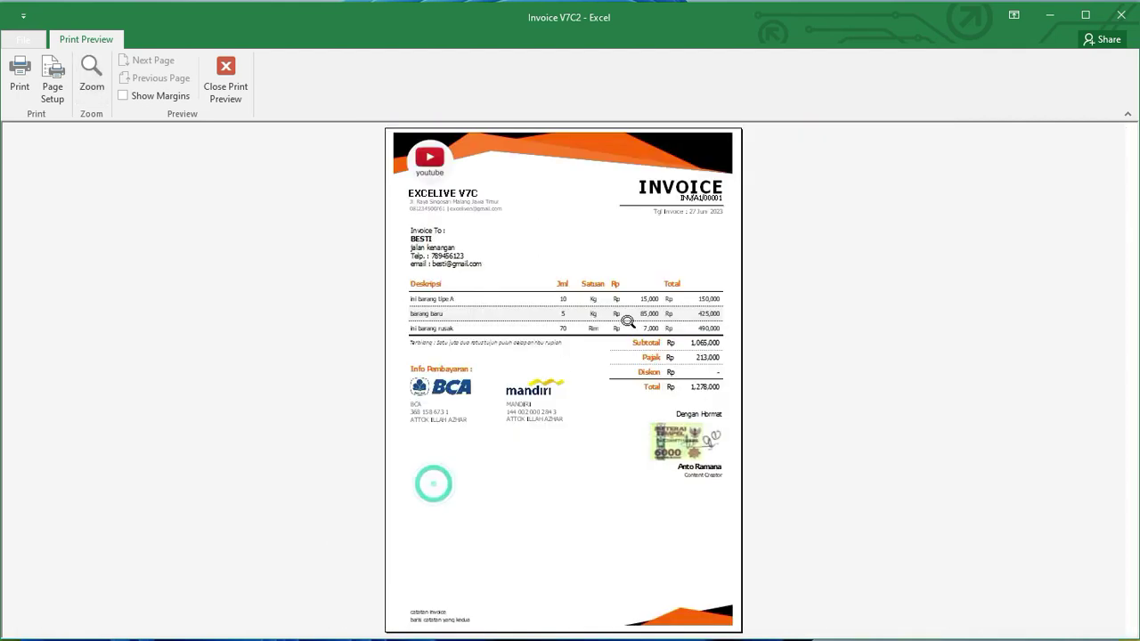
pyautogui.click(236, 76)
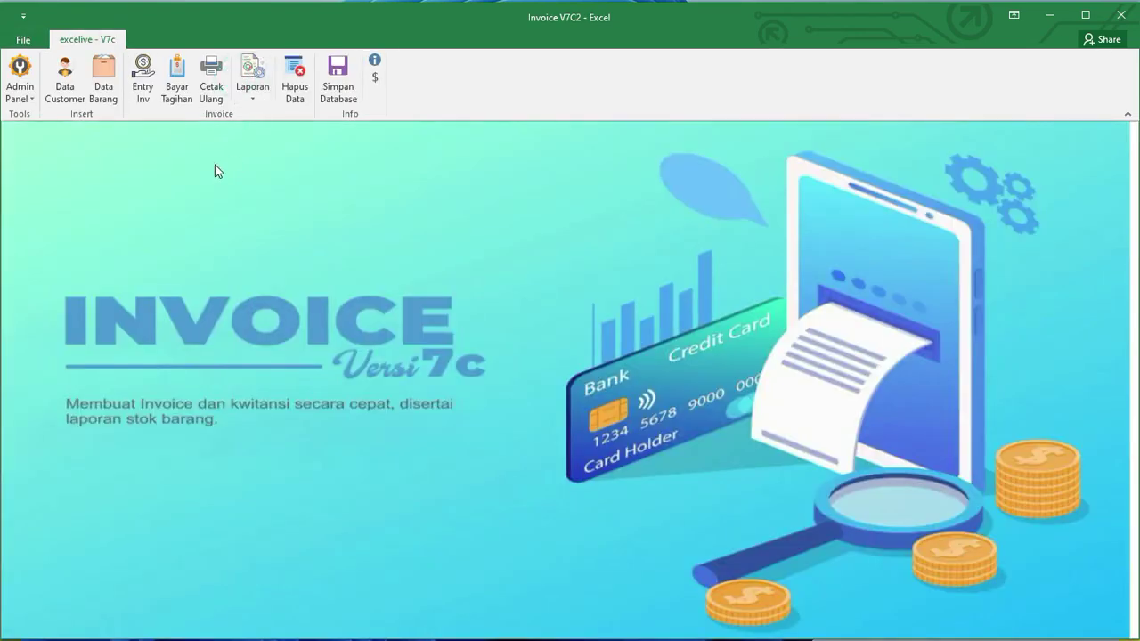
# Step: Turn off the Terbilang function for the invoice sheet in the admin note settings, and close the settings
pyautogui.click(19, 93)
pyautogui.click(57, 114)
pyautogui.click(433, 348)
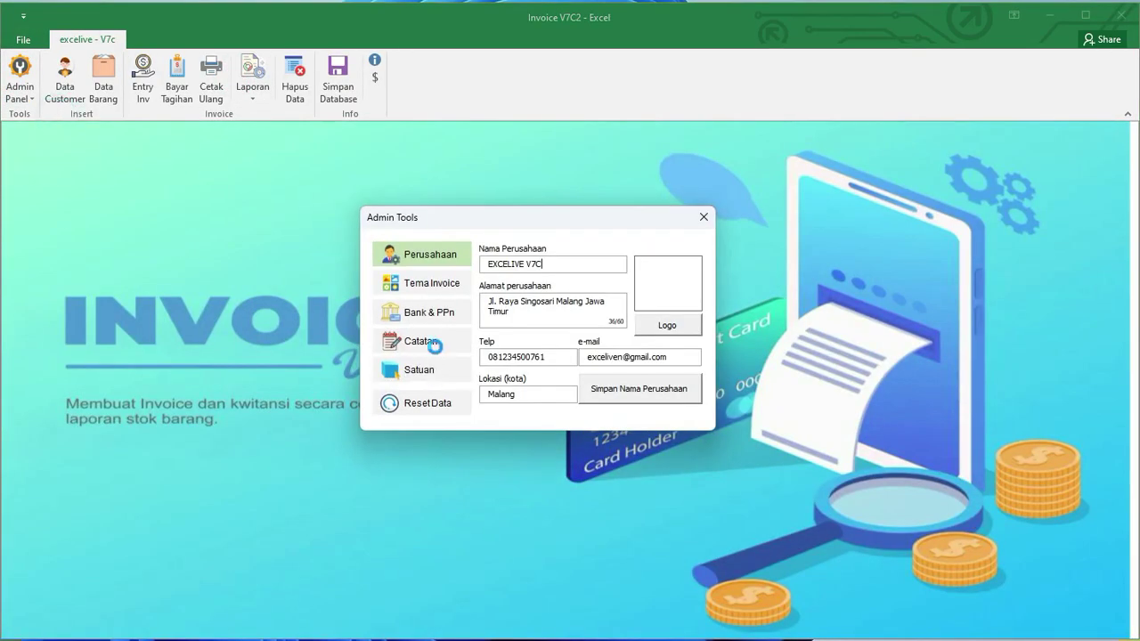
pyautogui.click(671, 391)
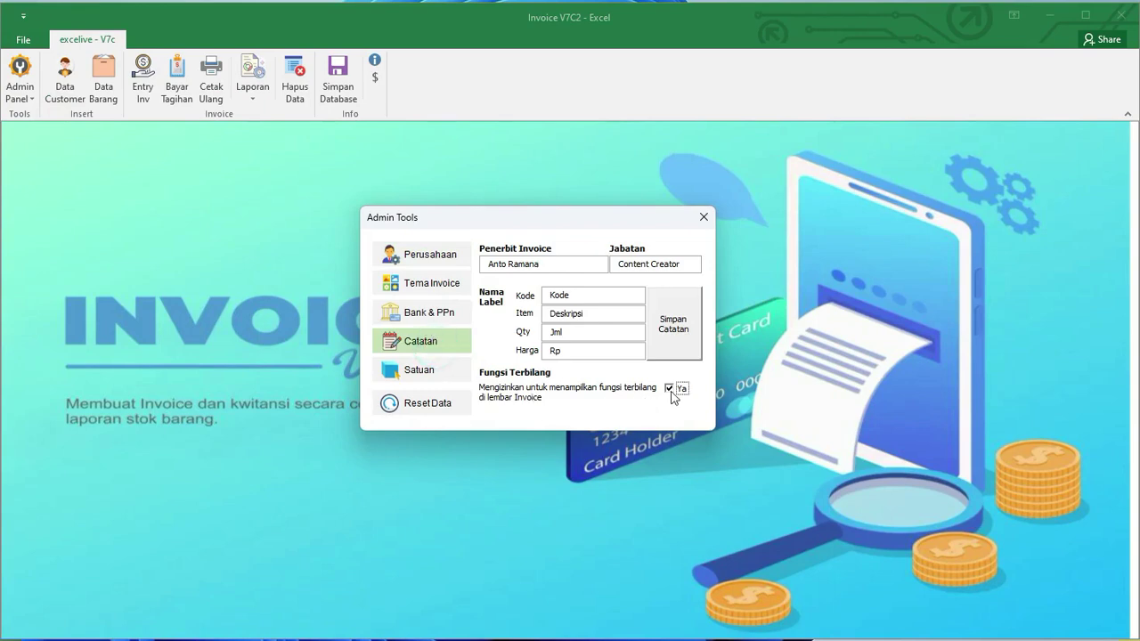
pyautogui.click(703, 218)
# Step: Search the invoices available for reprinting by the document issue date 27-06-2023
pyautogui.click(210, 80)
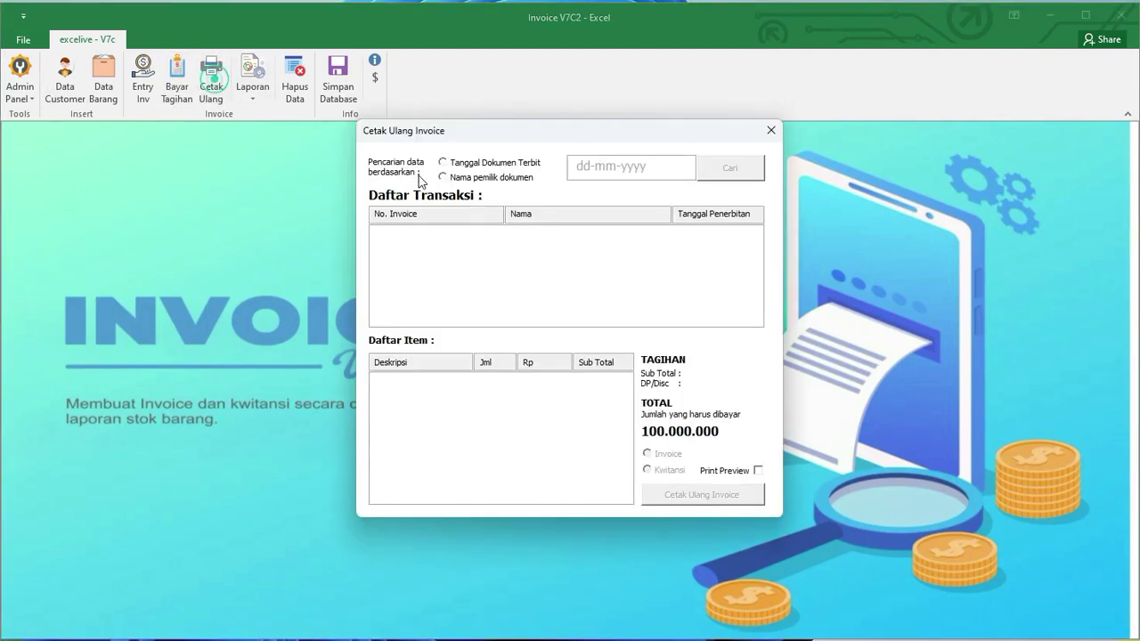
pyautogui.click(491, 166)
pyautogui.write('2706')
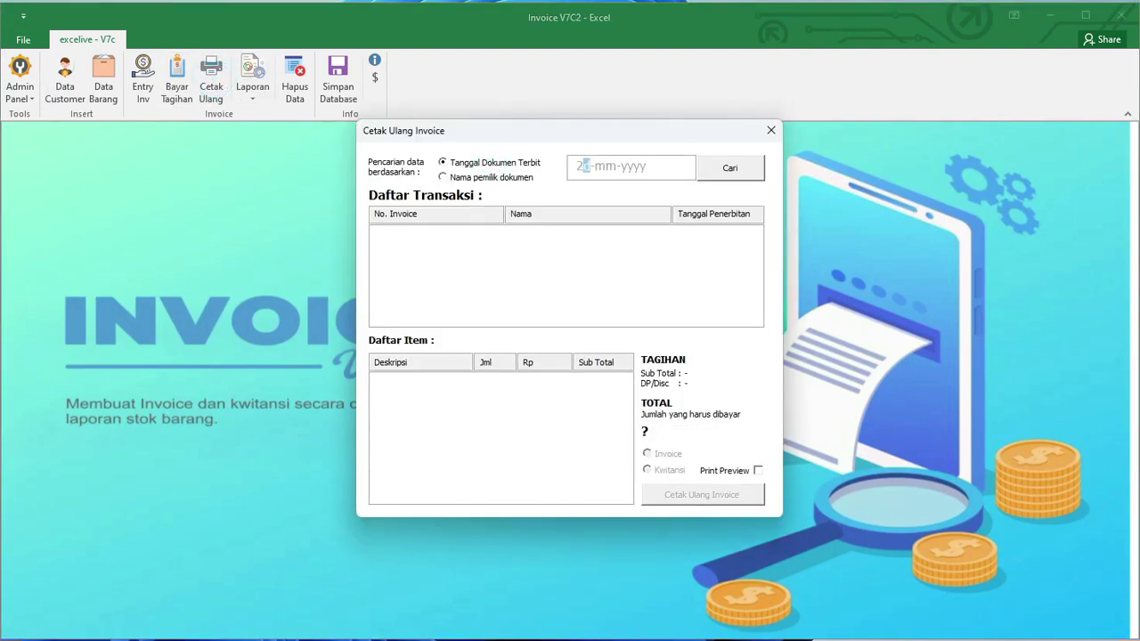
pyautogui.write('22')
pyautogui.press('Return')
pyautogui.click(491, 165)
pyautogui.write('27-06-2023')
pyautogui.press('Return')
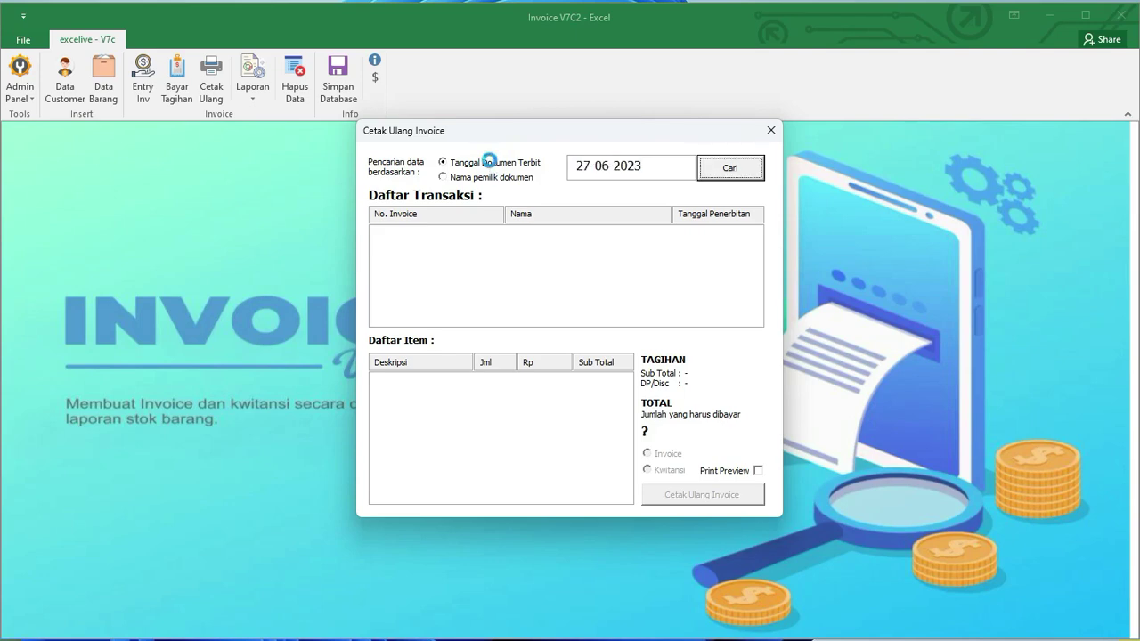
# Step: Rerun the date search and load the item list of the transaction issued on 27-06-2023
pyautogui.click(462, 234)
pyautogui.click(532, 239)
pyautogui.click(435, 395)
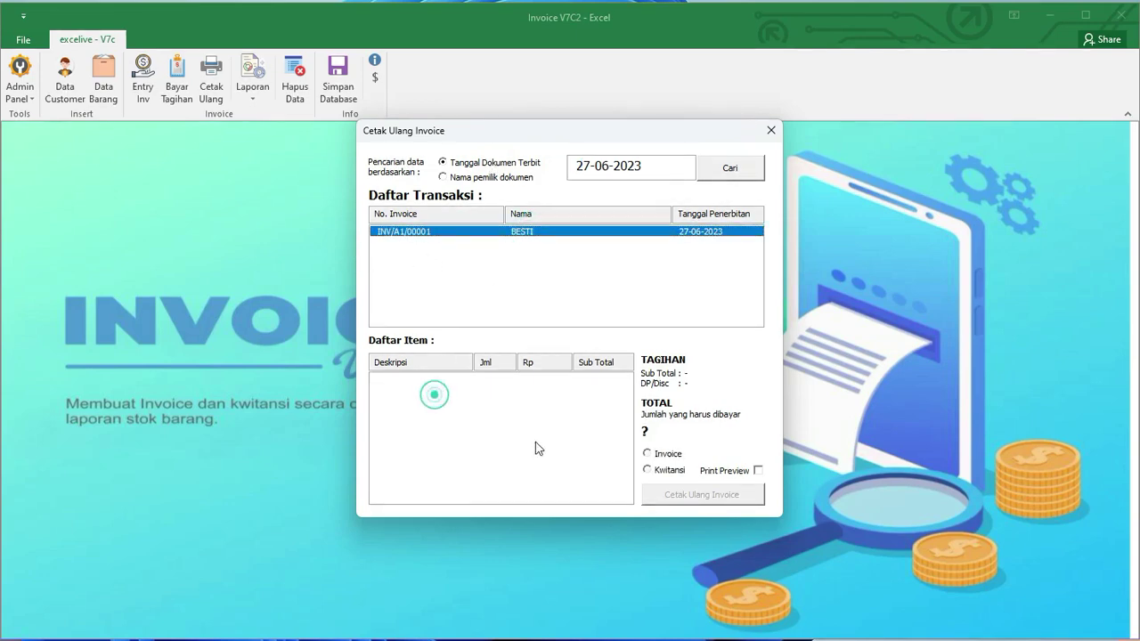
pyautogui.click(754, 170)
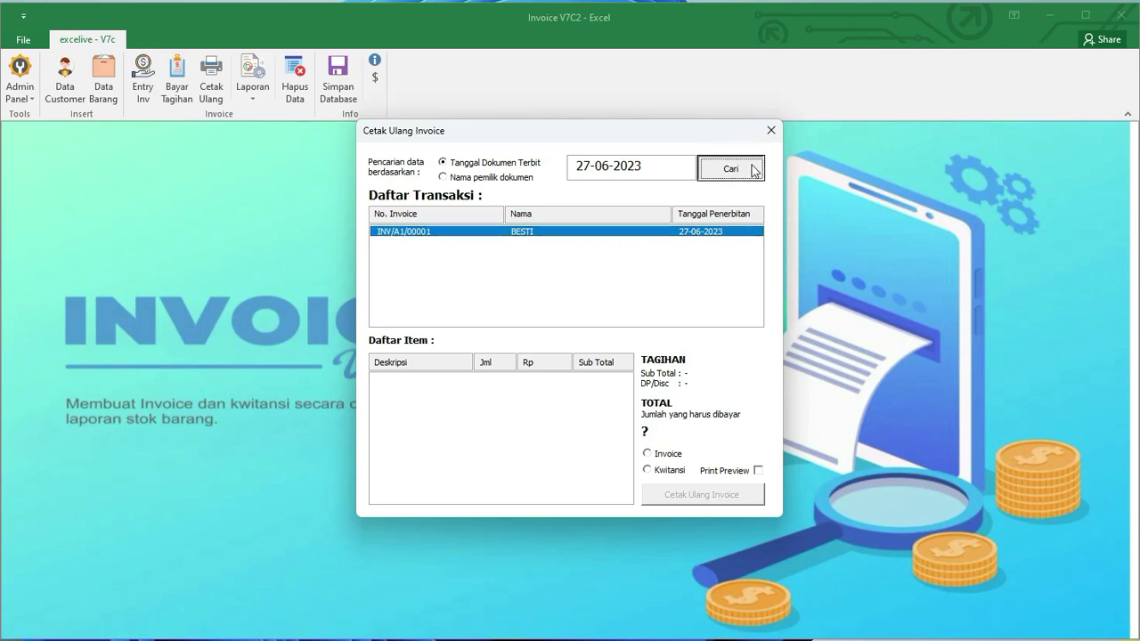
pyautogui.click(431, 232)
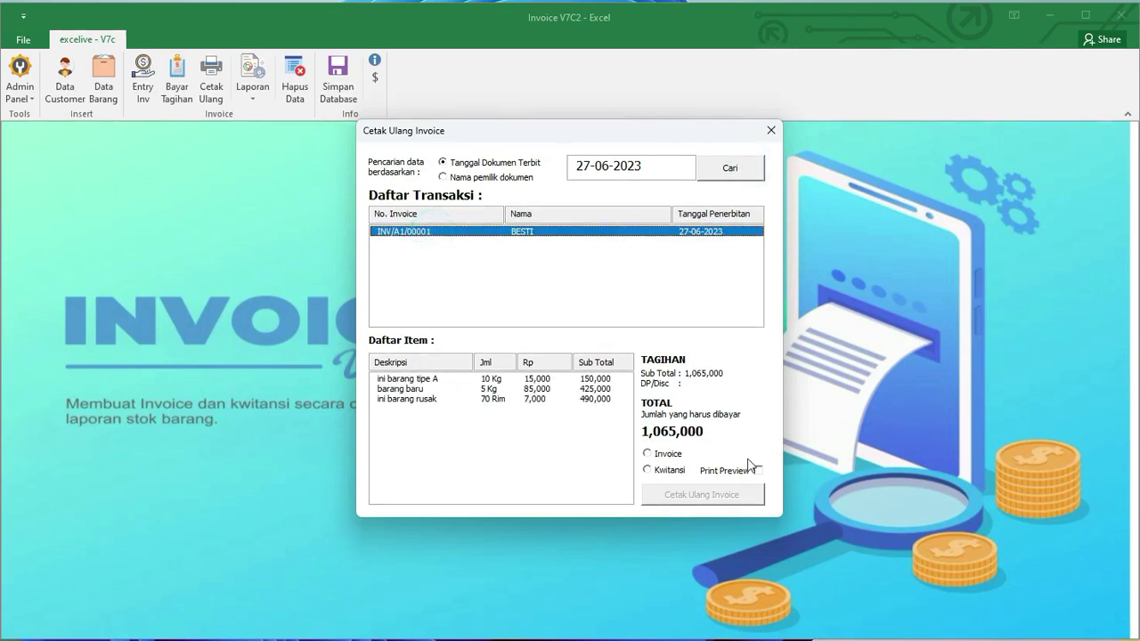
# Step: Reprint the selected transaction as an Invoice with Print Preview enabled, check the item and totals area, and close the preview
pyautogui.click(666, 455)
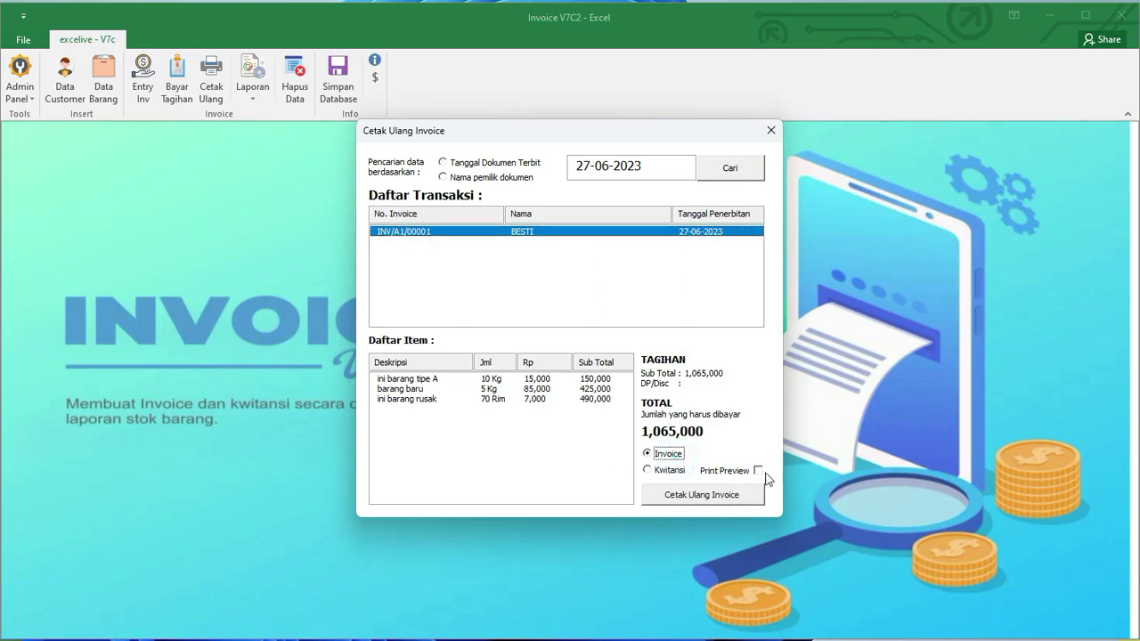
pyautogui.click(758, 470)
pyautogui.click(722, 496)
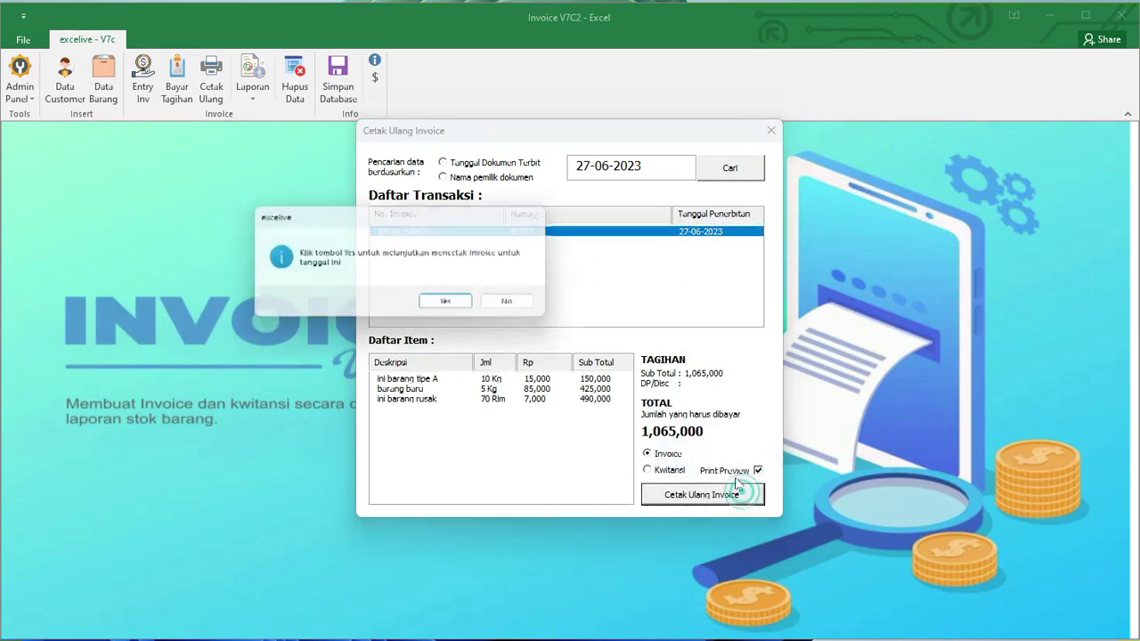
pyautogui.click(451, 303)
pyautogui.click(466, 298)
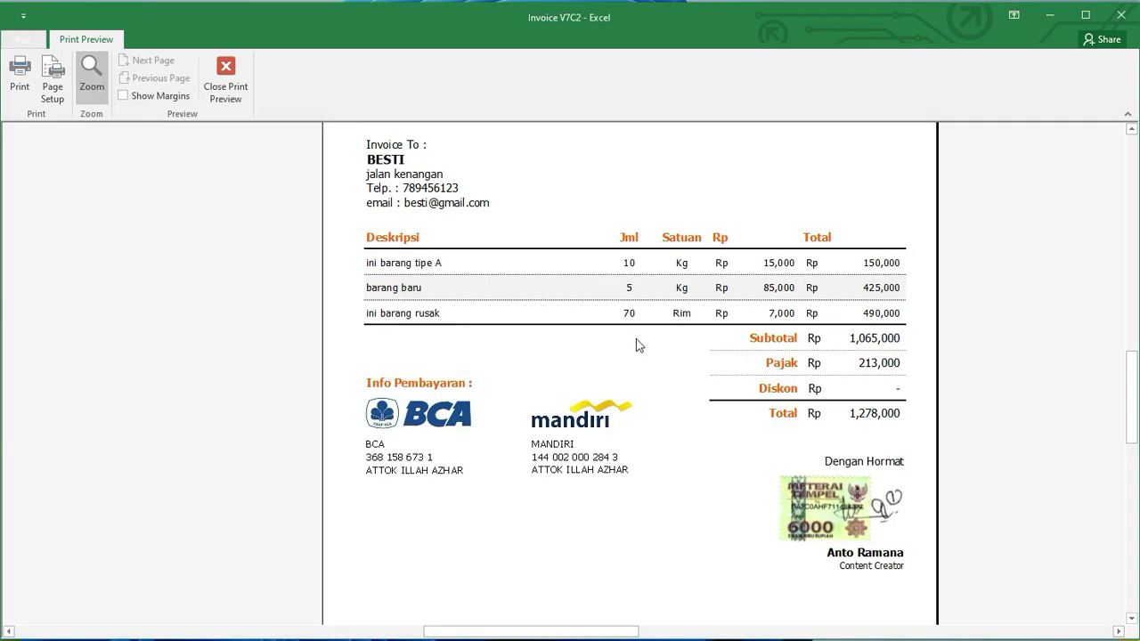
pyautogui.click(592, 269)
pyautogui.click(230, 82)
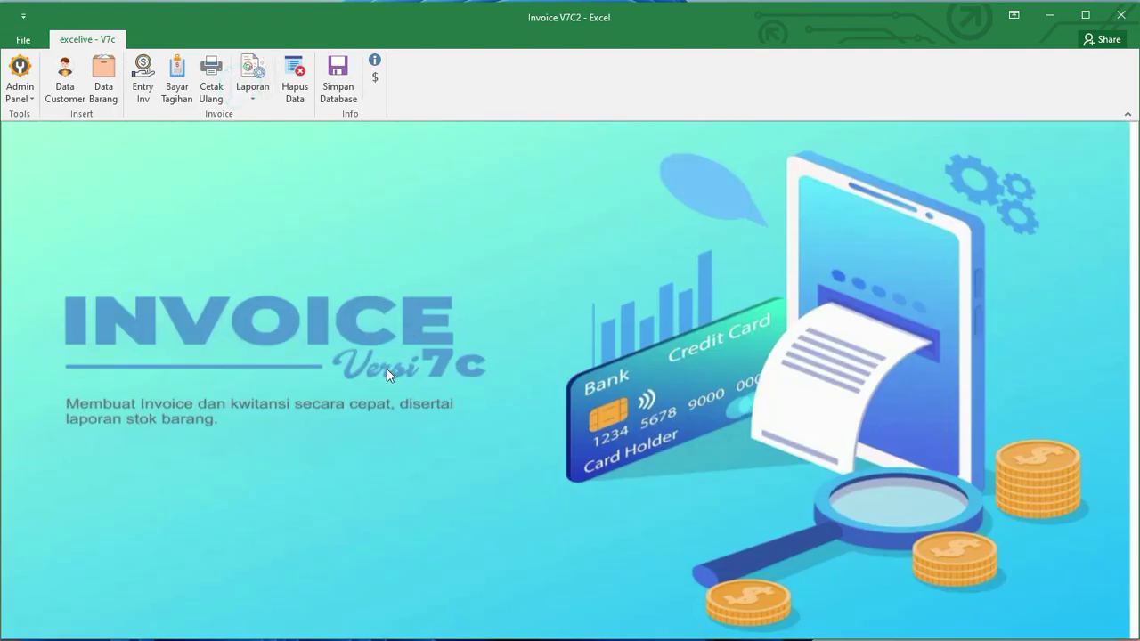
# Step: Generate the invoice issuance report for the period Juni 2023 and open its print preview
pyautogui.click(266, 98)
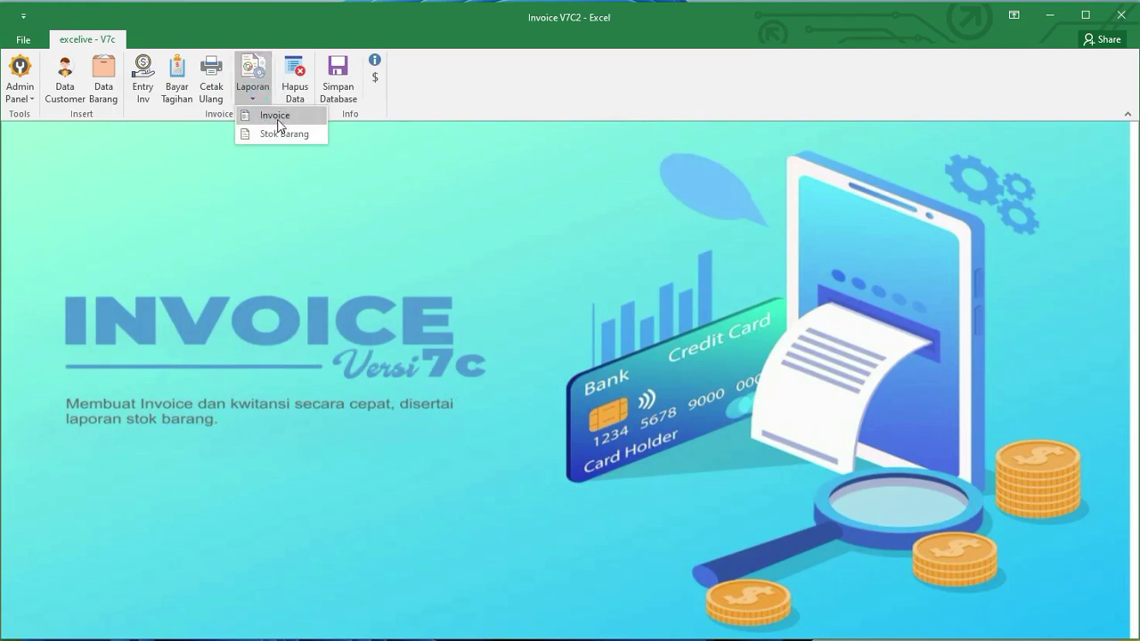
pyautogui.click(287, 115)
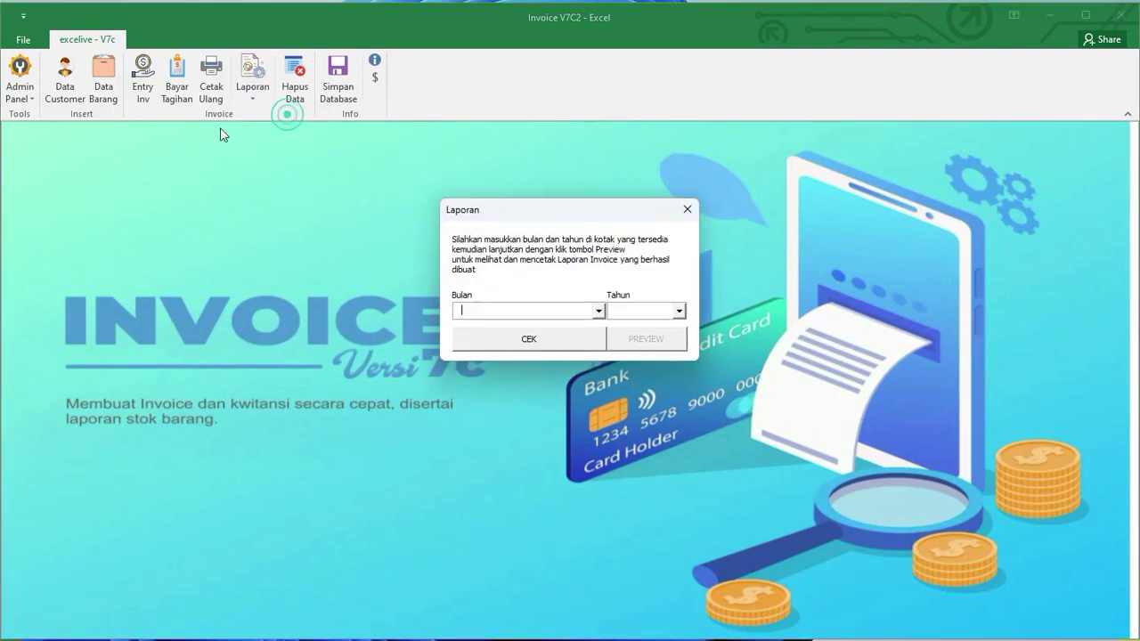
pyautogui.click(524, 311)
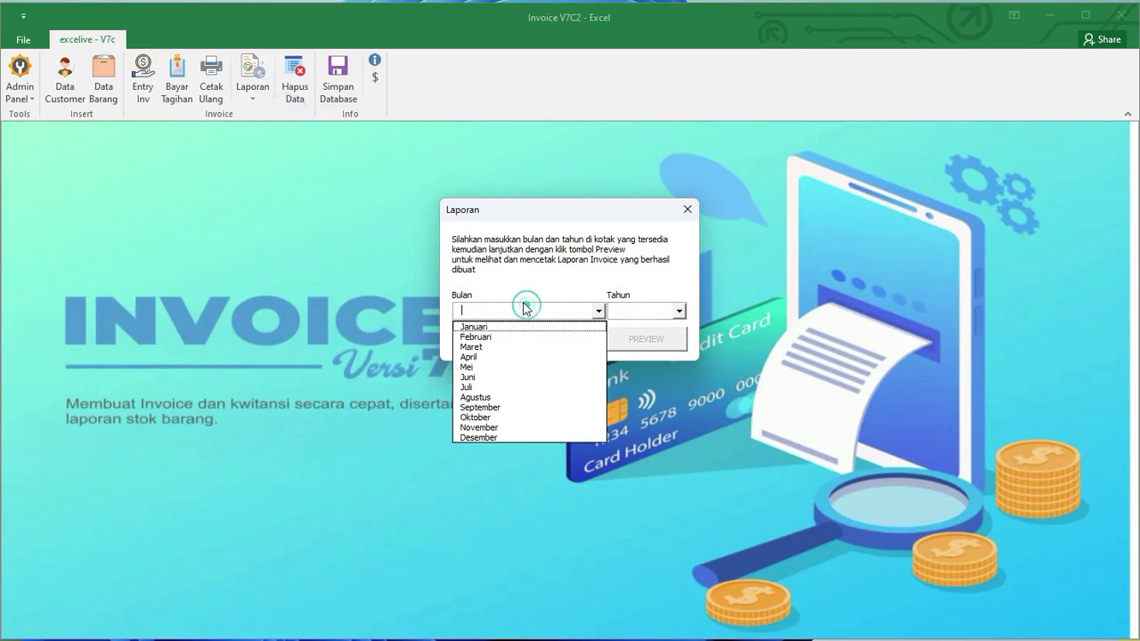
pyautogui.click(491, 377)
pyautogui.click(657, 311)
pyautogui.click(656, 336)
pyautogui.click(552, 338)
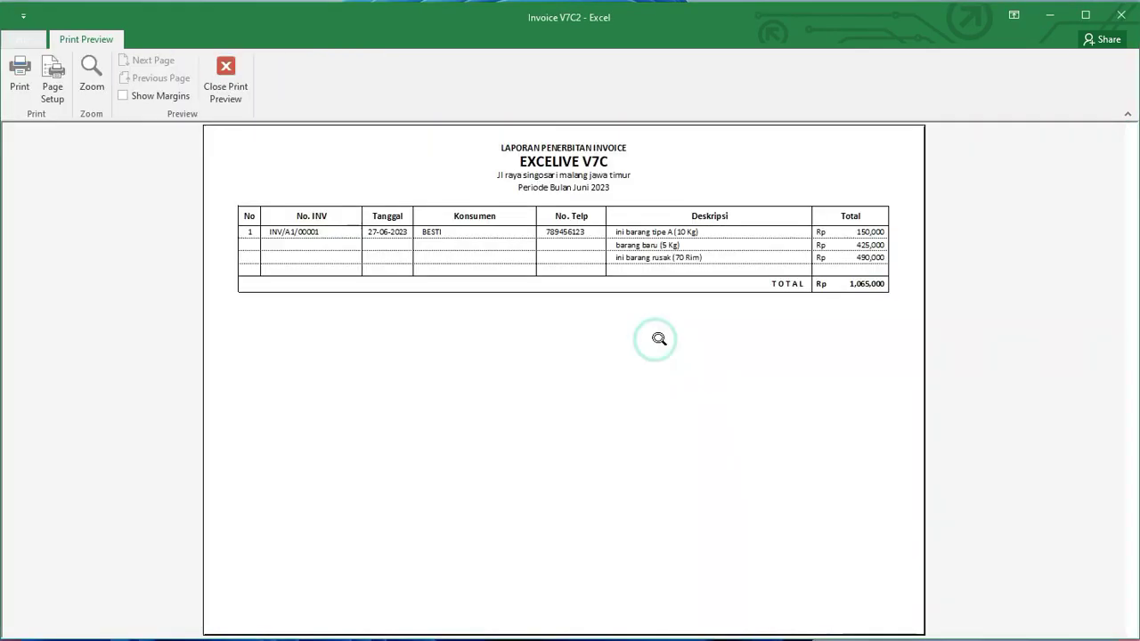
# Step: Examine the invoice table and totals in the report preview up close, and close the preview
pyautogui.click(594, 242)
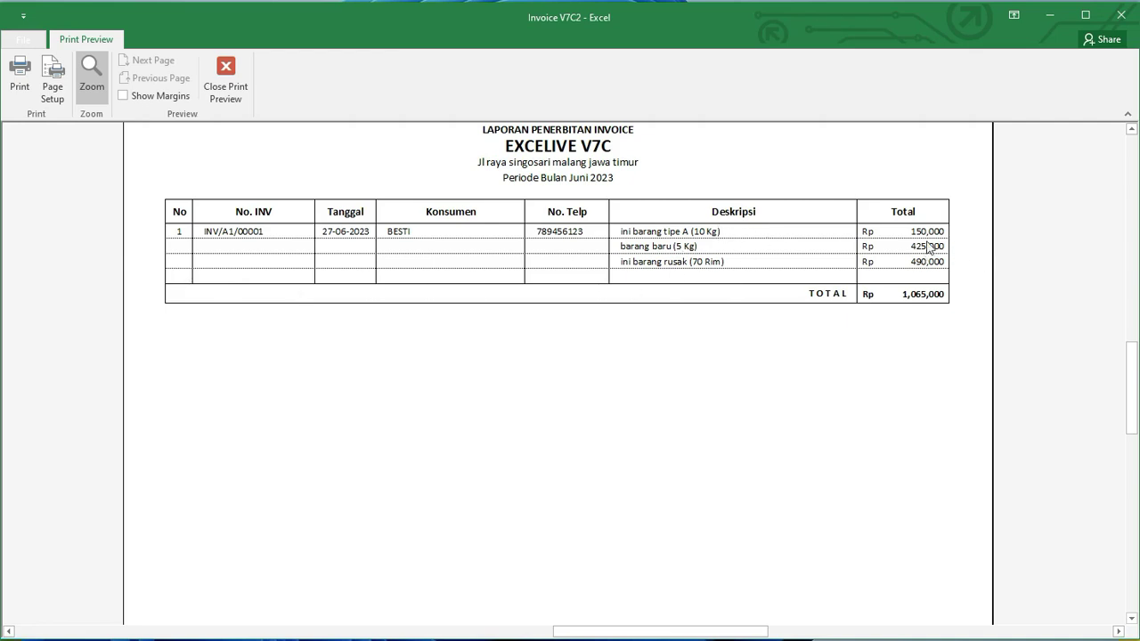
pyautogui.click(643, 211)
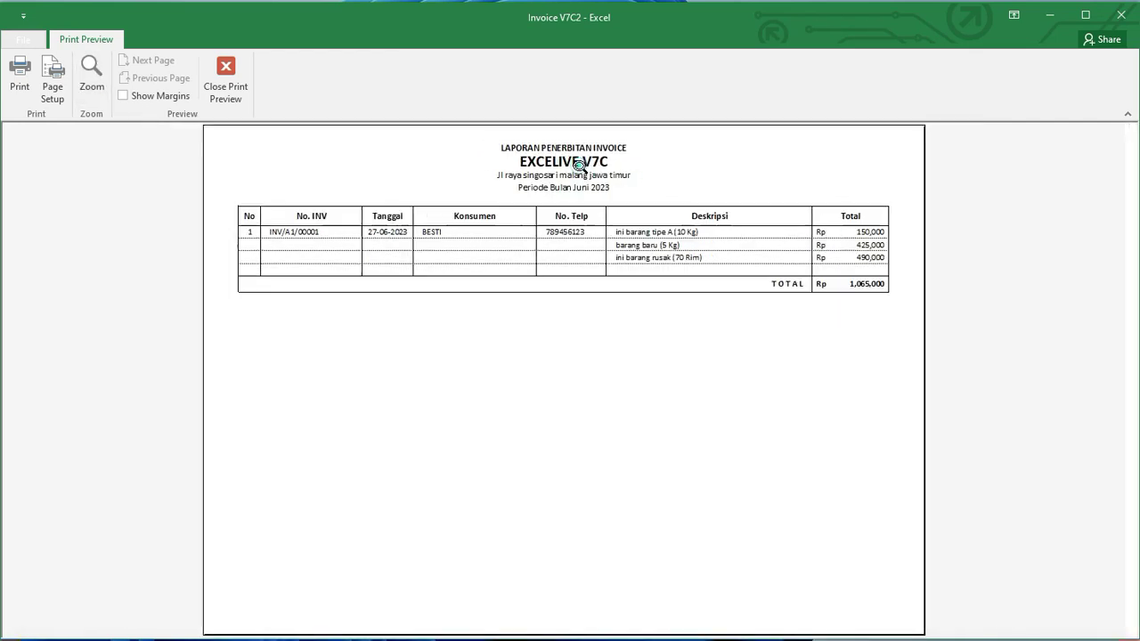
pyautogui.click(246, 80)
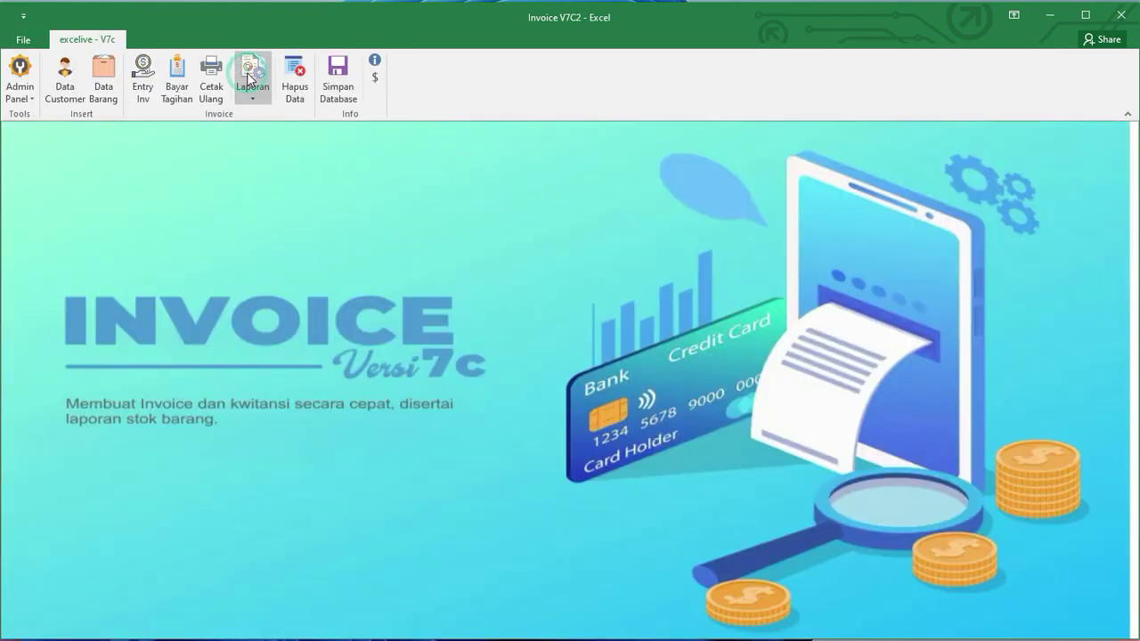
# Step: Open the application's version information to view what was added and fixed
pyautogui.click(375, 62)
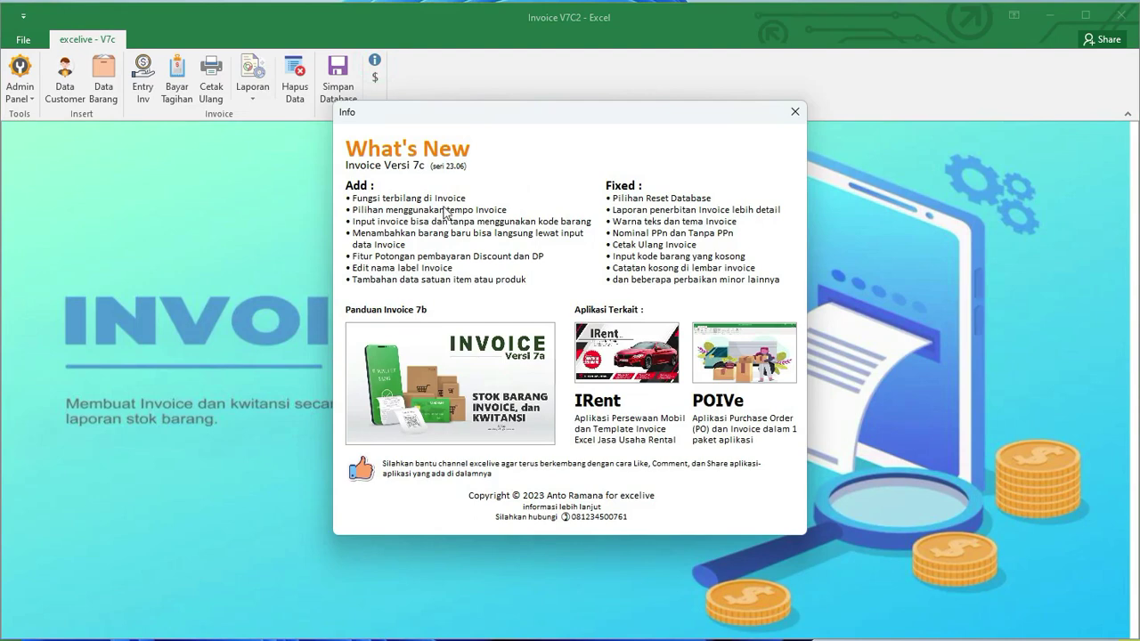